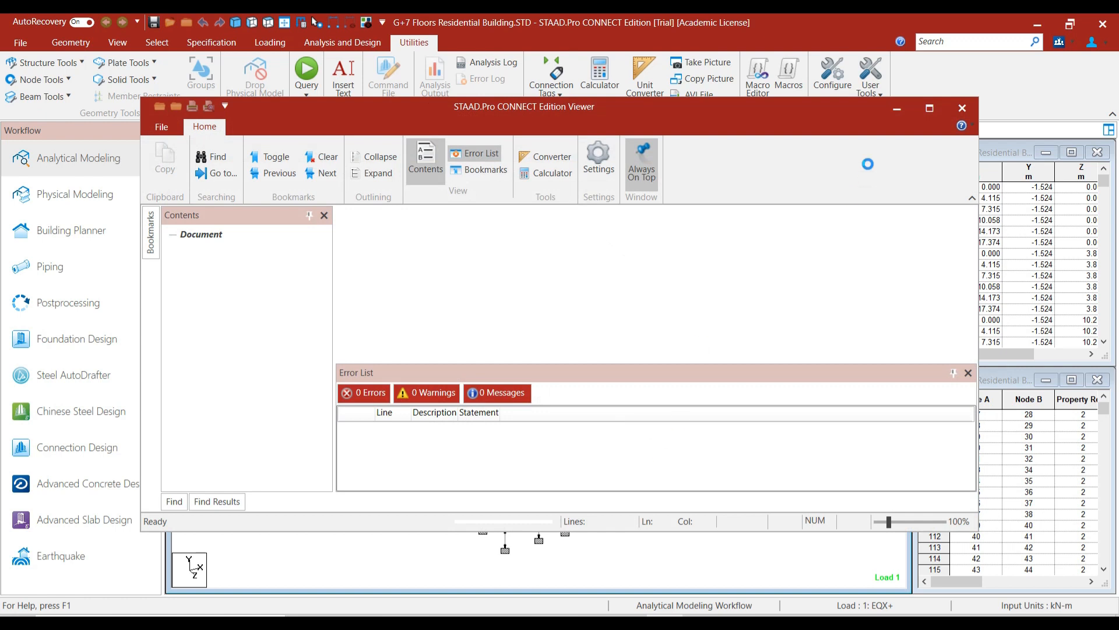
Maximize the Viewer window showing the G+7 Floors Residential Building.anl output.
{"action": "left_click", "coordinate": [933, 109]}
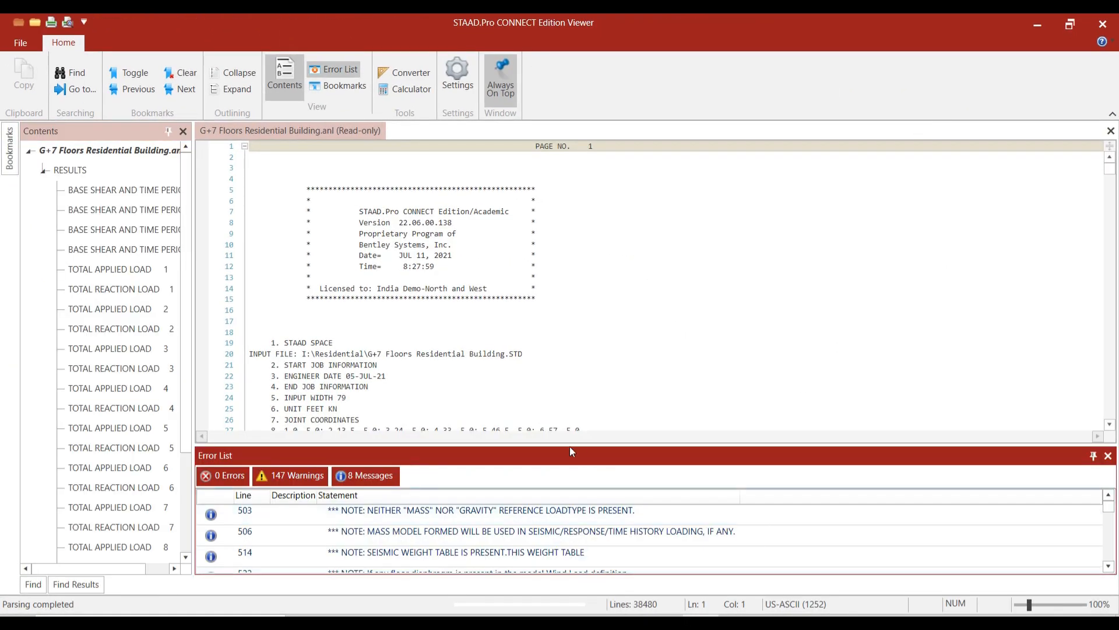
Jump to the warning at line 32902 and mark column 1001 in the output text.
{"action": "left_click_drag", "start_coordinate": [603, 445], "coordinate": [601, 257]}
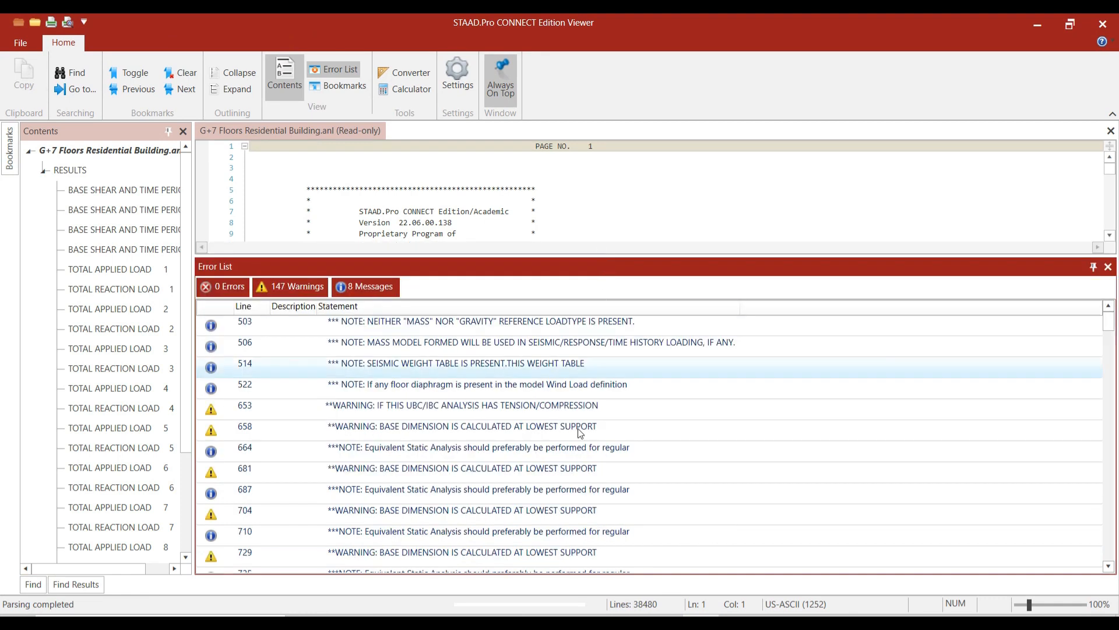
{"action": "scroll", "coordinate": [551, 430], "scroll_direction": "down", "scroll_amount": 3}
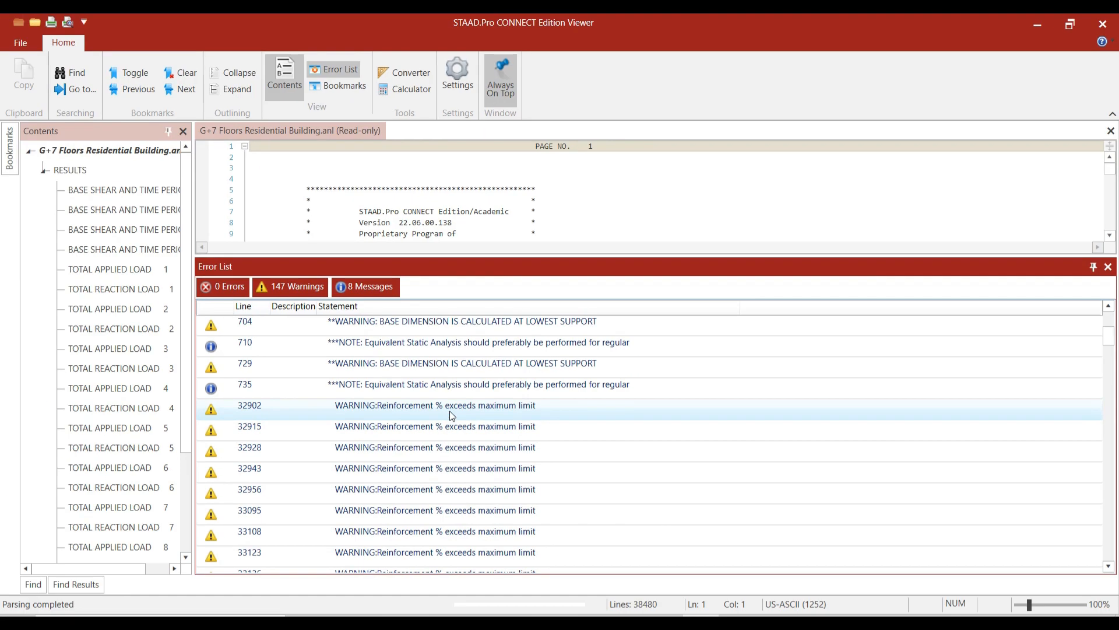
{"action": "double_click", "coordinate": [449, 411]}
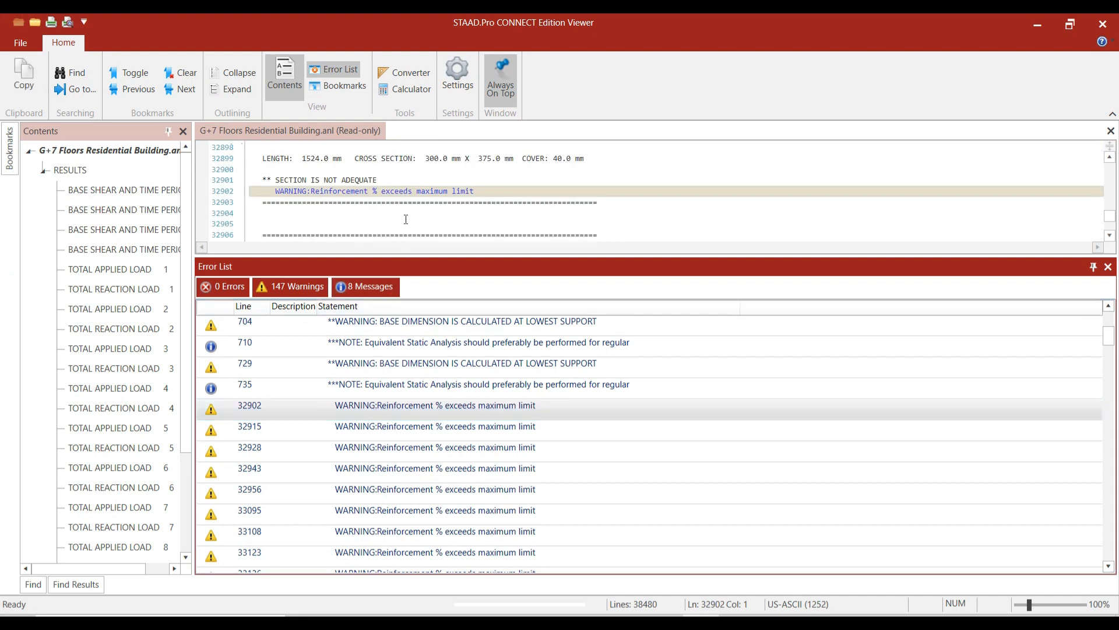
{"action": "scroll", "coordinate": [405, 216], "scroll_direction": "up", "scroll_amount": 2}
{"action": "scroll", "coordinate": [406, 215], "scroll_direction": "up", "scroll_amount": 1}
{"action": "left_click_drag", "start_coordinate": [297, 214], "coordinate": [413, 213]}
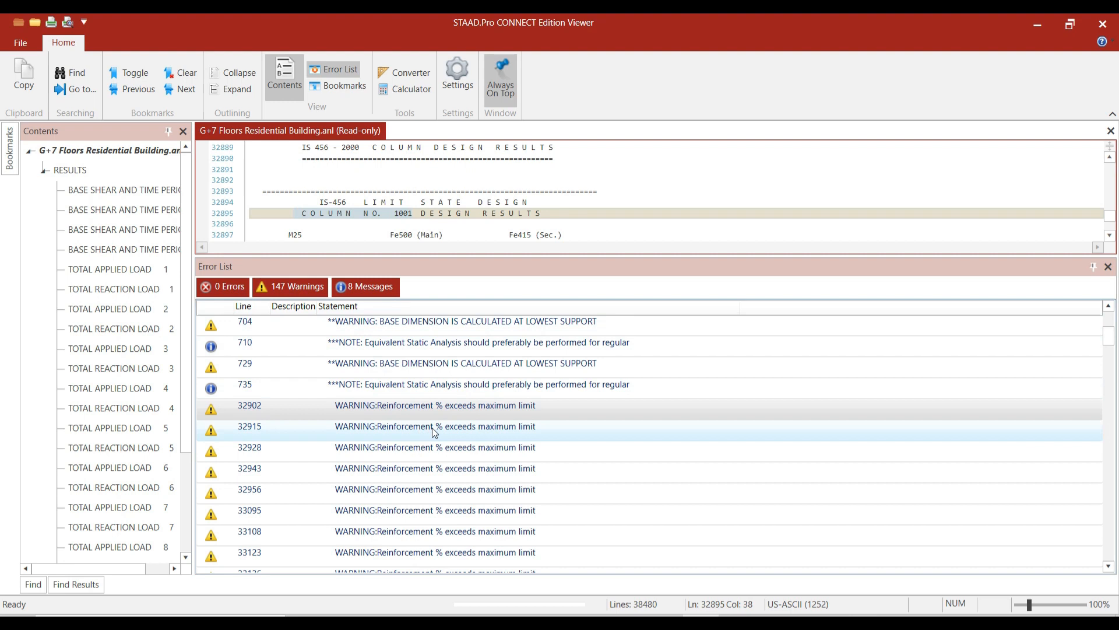
Review the warnings at lines 32915 and 32928, marking column 1003.
{"action": "double_click", "coordinate": [434, 431]}
{"action": "scroll", "coordinate": [490, 446], "scroll_direction": "up", "scroll_amount": 3}
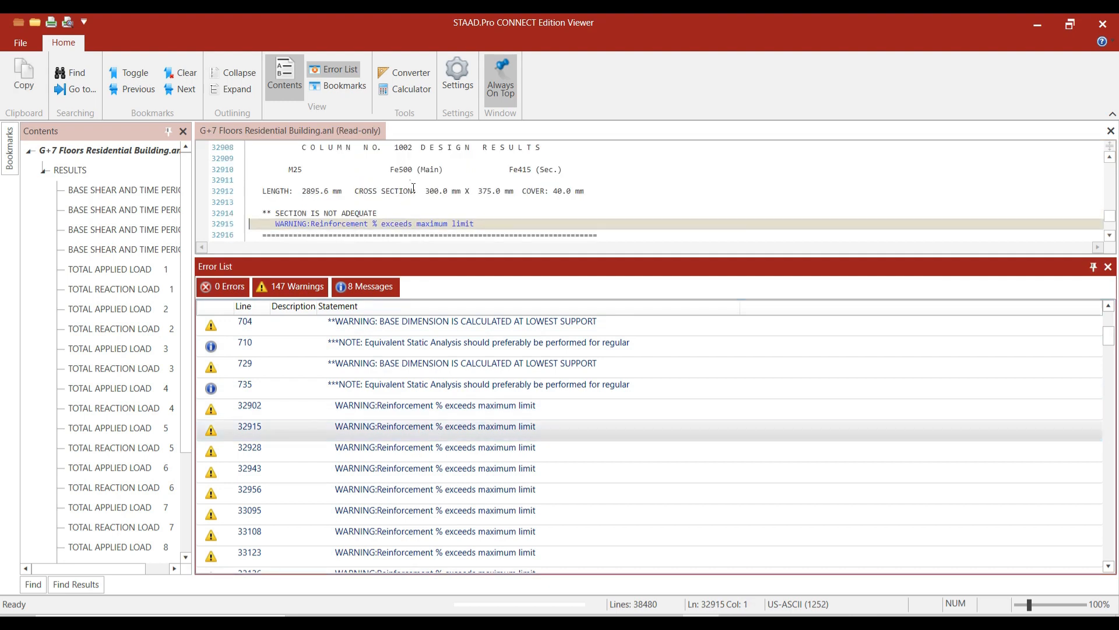
{"action": "double_click", "coordinate": [489, 446]}
{"action": "scroll", "coordinate": [446, 208], "scroll_direction": "up", "scroll_amount": 1}
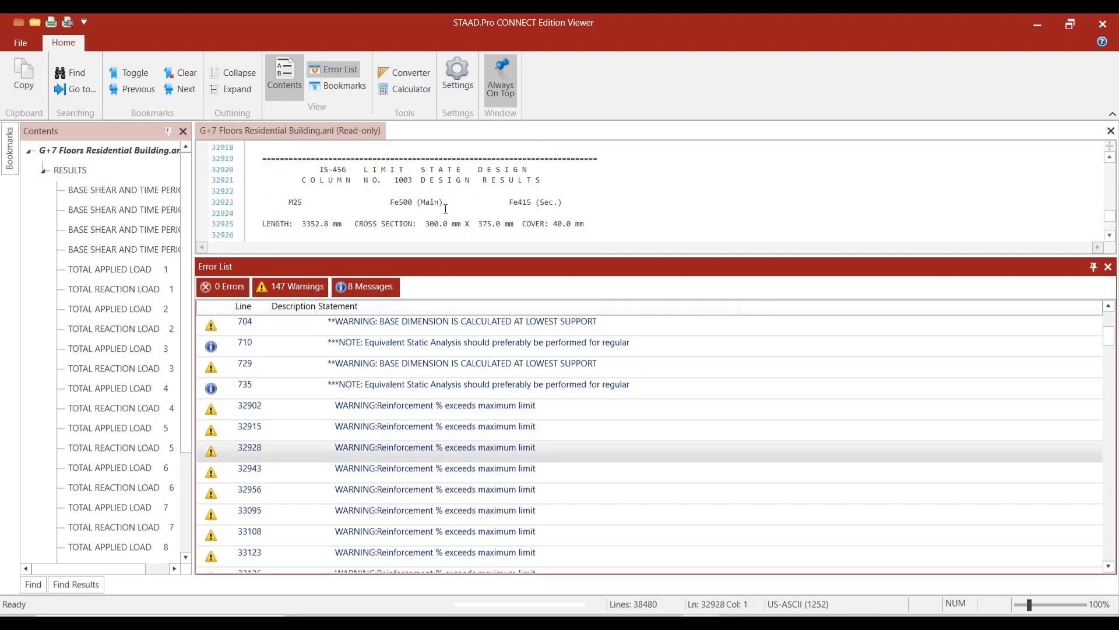
{"action": "left_click_drag", "start_coordinate": [394, 178], "coordinate": [408, 182]}
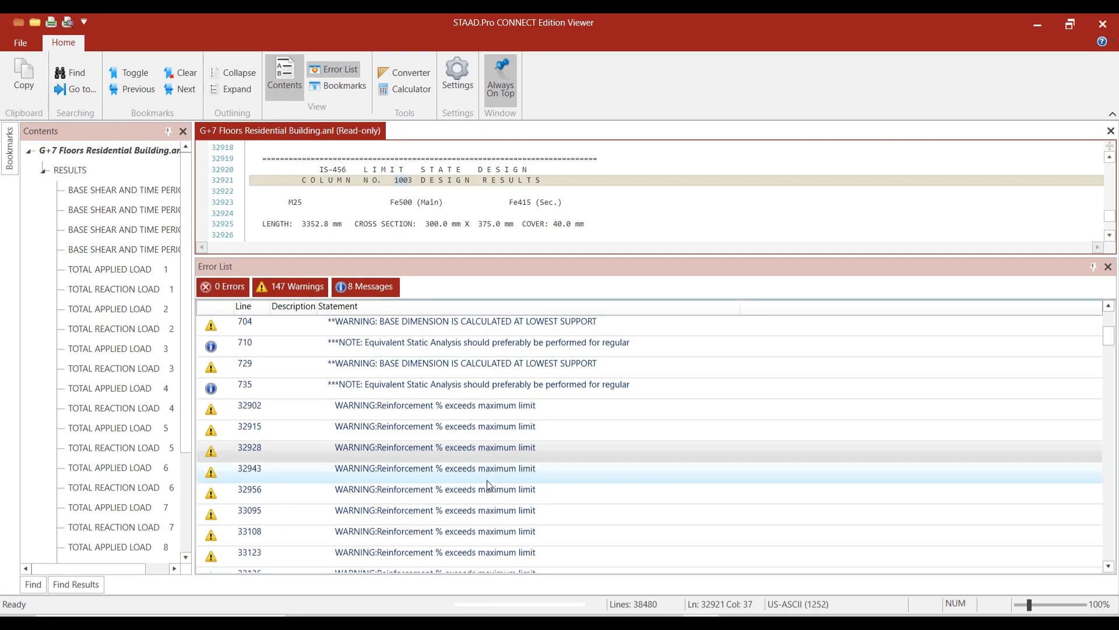
Check the warnings at lines 32956 and 33095, then close the Viewer.
{"action": "double_click", "coordinate": [488, 489]}
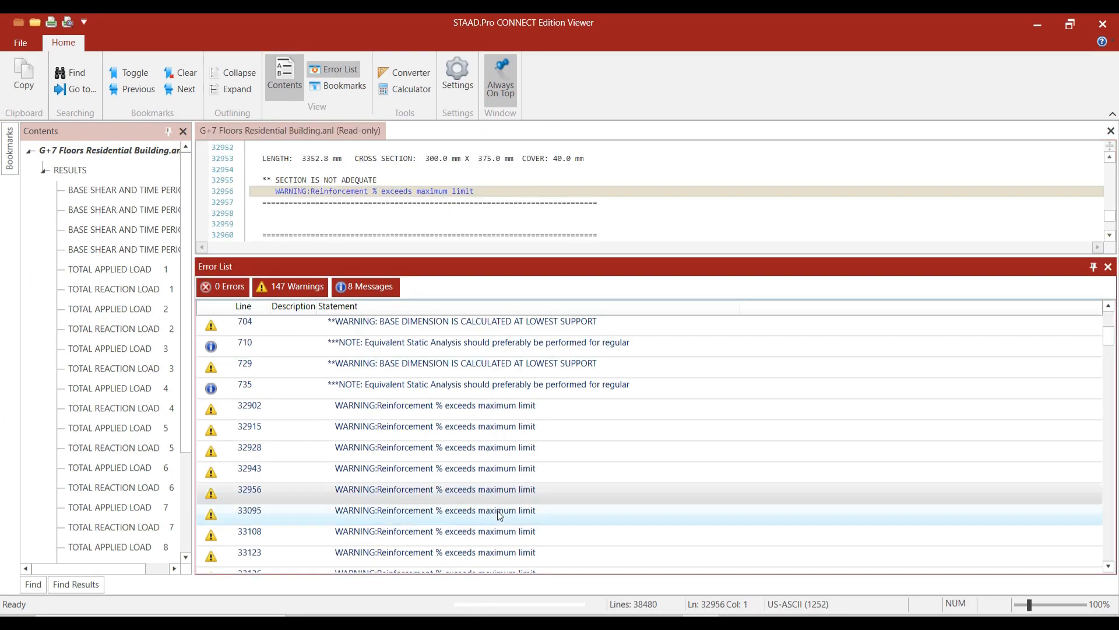
{"action": "double_click", "coordinate": [498, 510]}
{"action": "scroll", "coordinate": [436, 237], "scroll_direction": "up", "scroll_amount": 1}
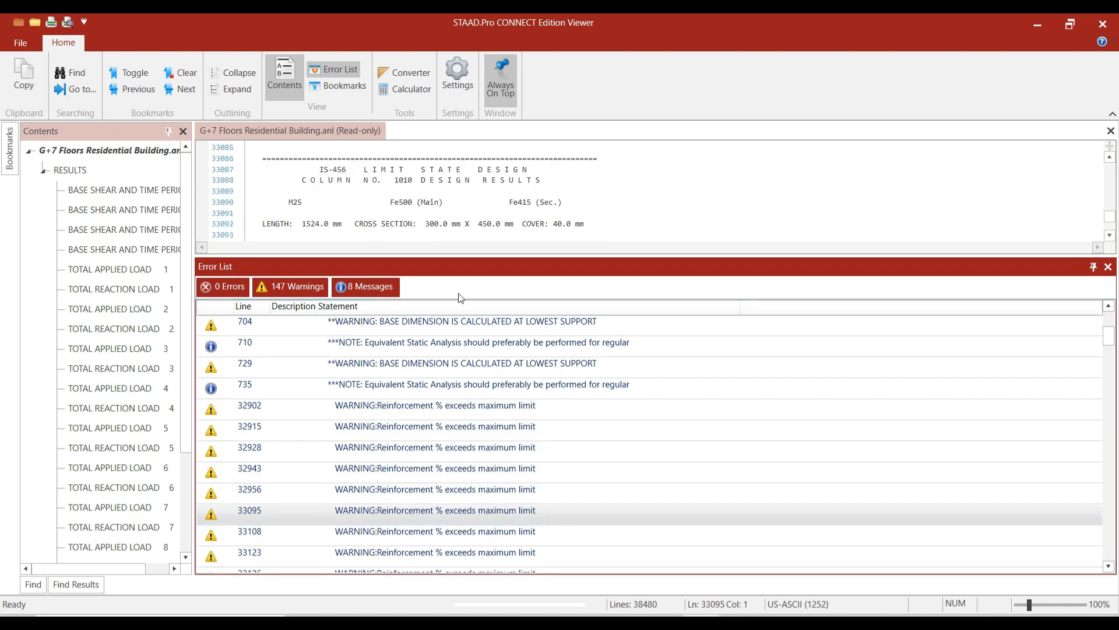
{"action": "scroll", "coordinate": [536, 488], "scroll_direction": "down", "scroll_amount": 1}
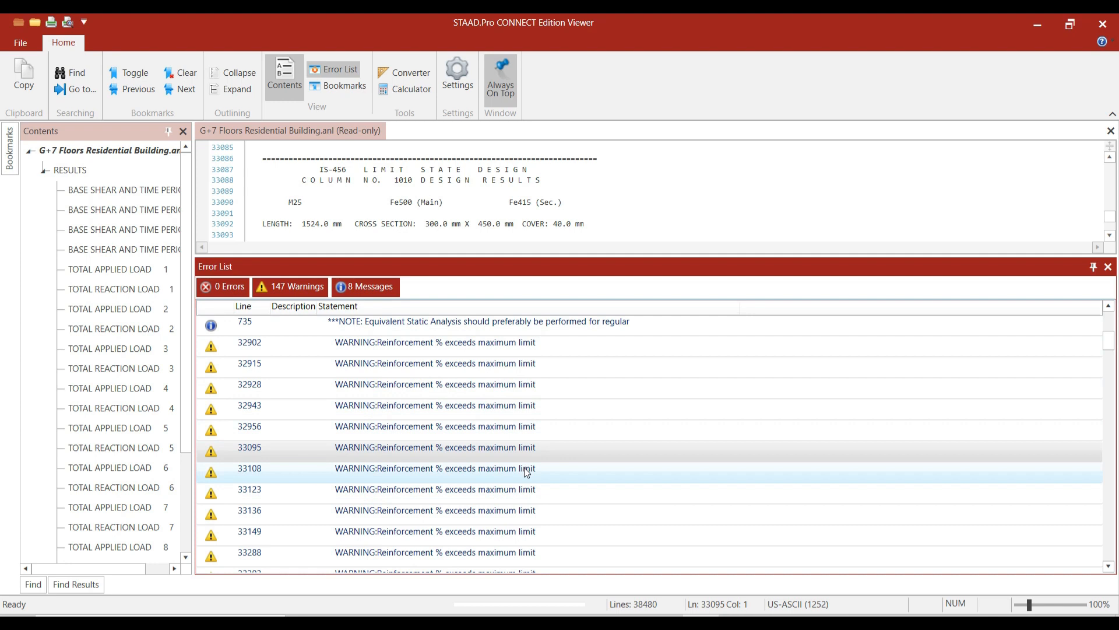
{"action": "left_click", "coordinate": [1102, 24]}
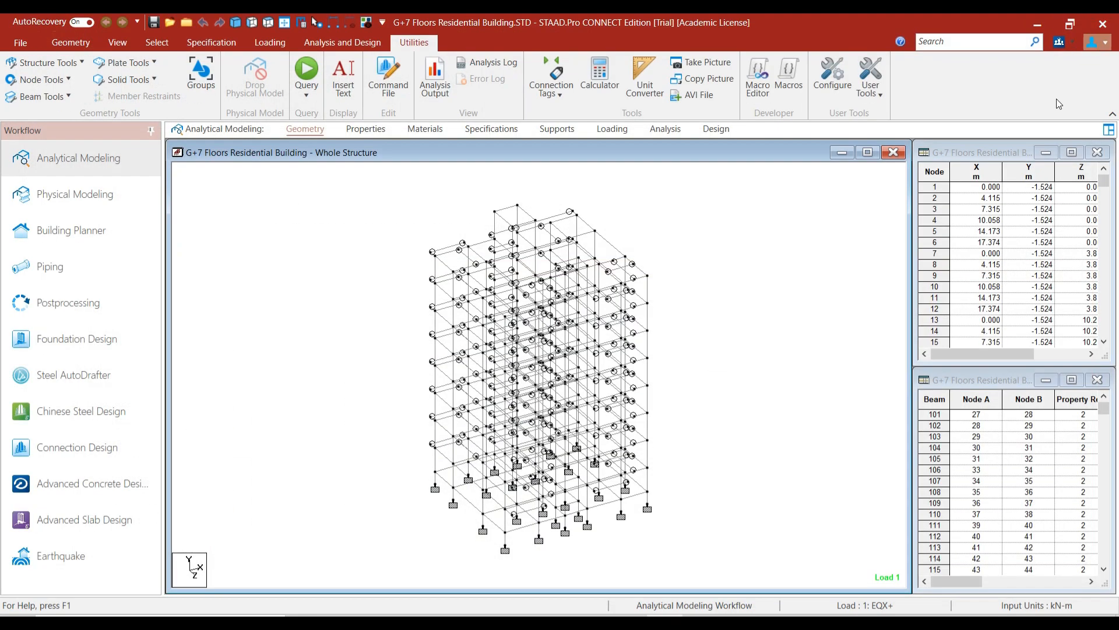
Select all members parallel to Y and view only those columns.
{"action": "left_click", "coordinate": [154, 42]}
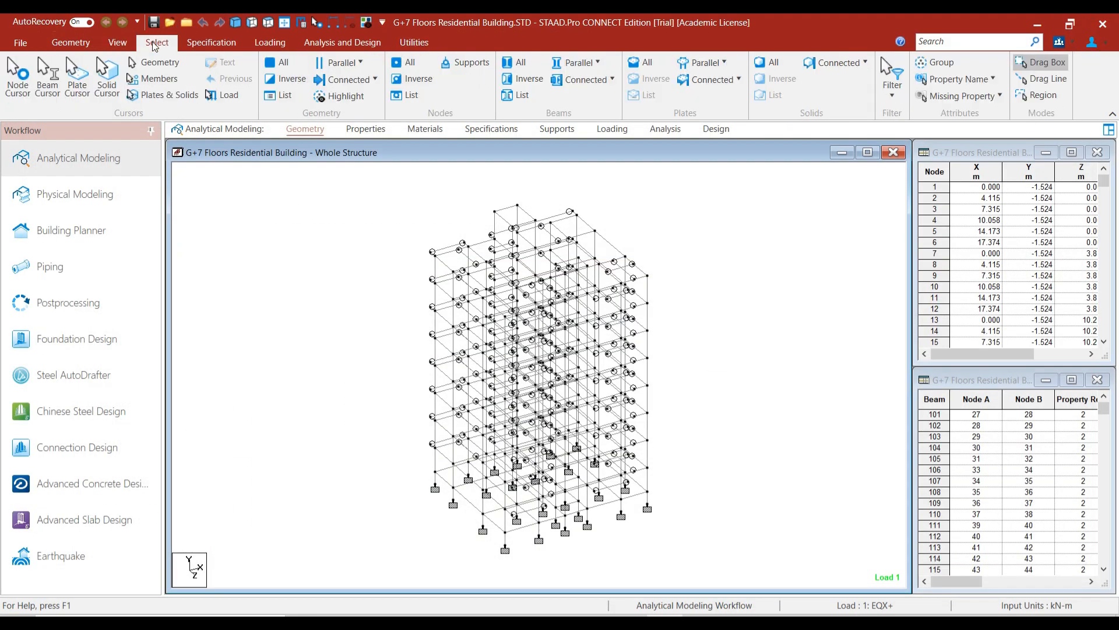
{"action": "left_click", "coordinate": [582, 65]}
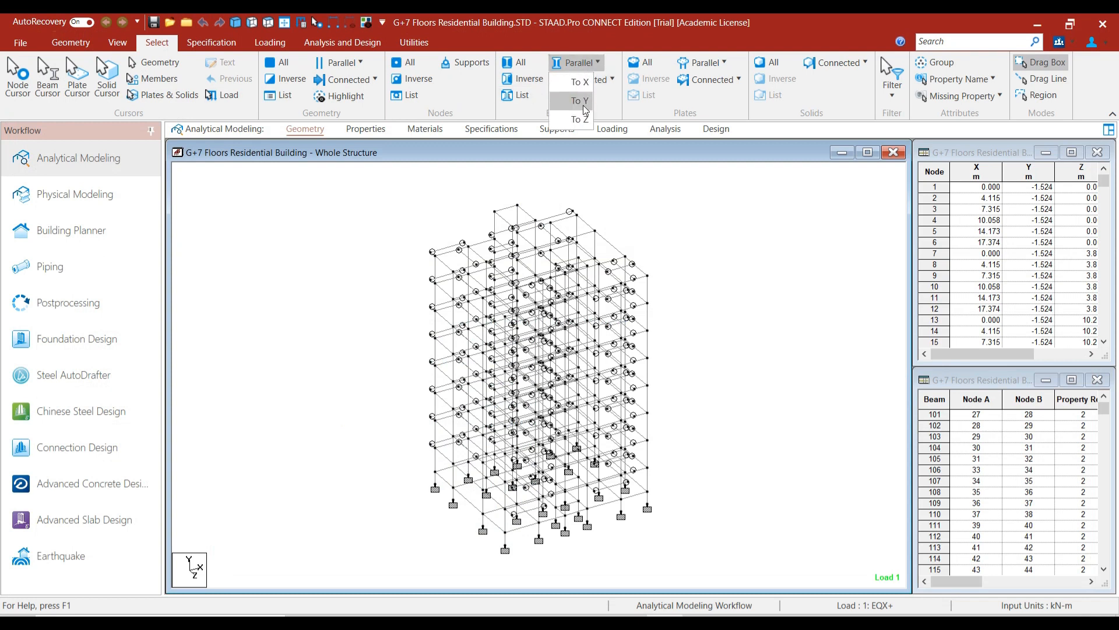
{"action": "left_click", "coordinate": [583, 106]}
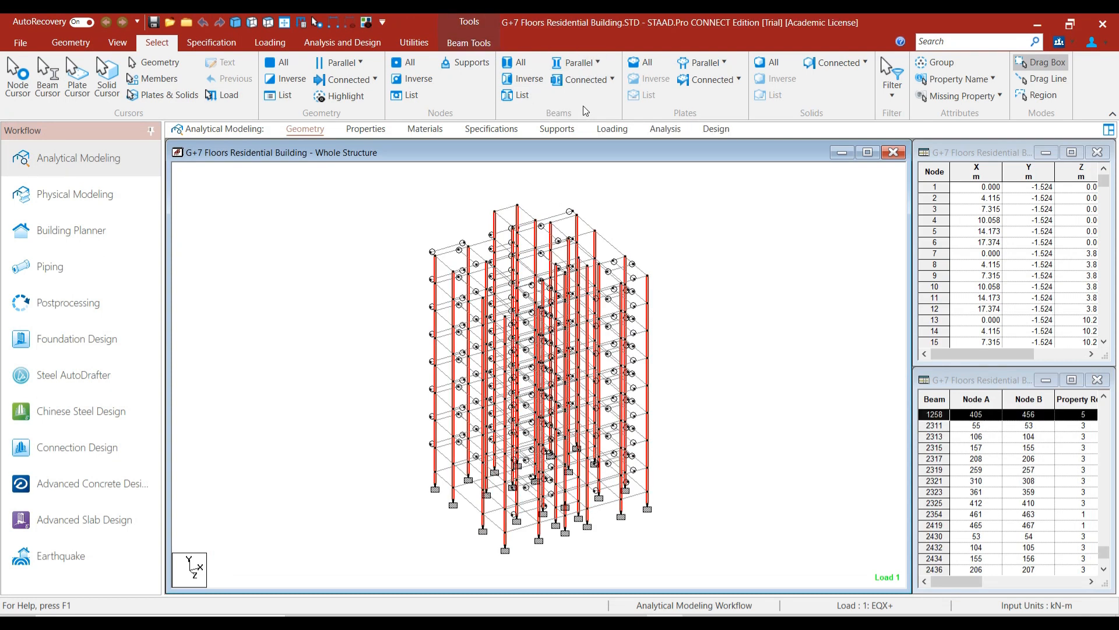
{"action": "left_click", "coordinate": [366, 24]}
Clear the selection, reposition the view, and select column 1001.
{"action": "left_click", "coordinate": [387, 535]}
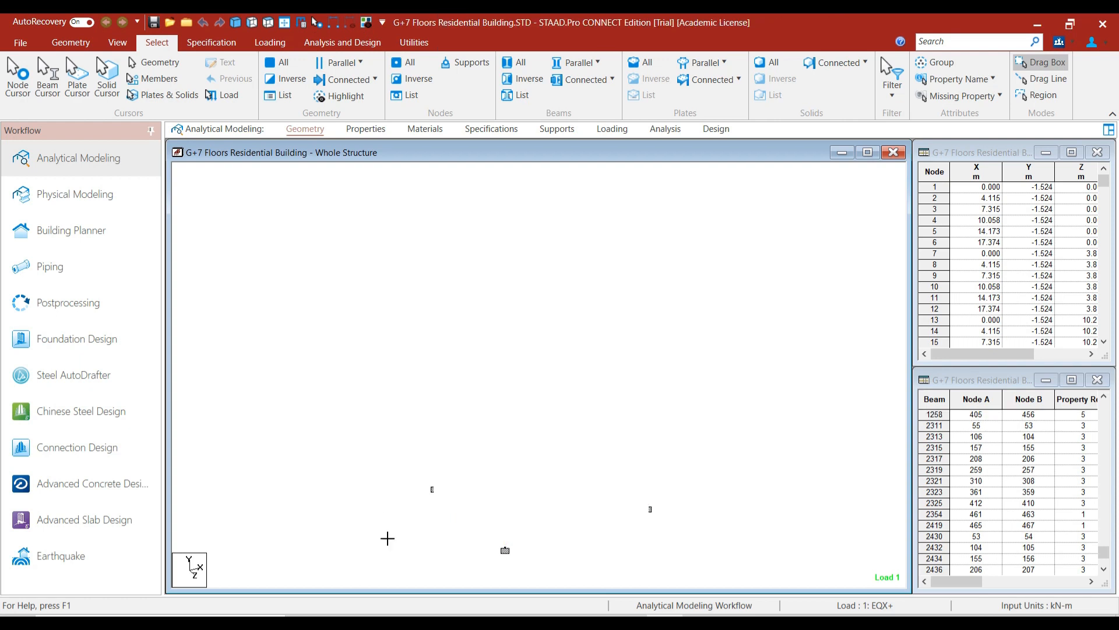
{"action": "scroll", "coordinate": [398, 541], "scroll_direction": "up", "scroll_amount": 3}
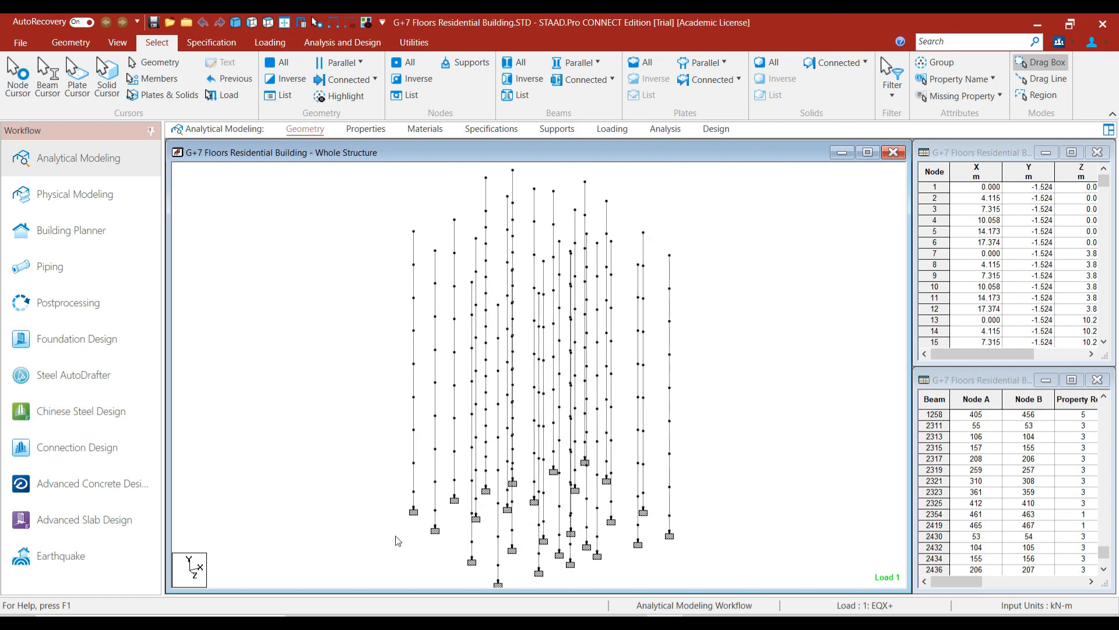
{"action": "left_click_drag", "start_coordinate": [396, 537], "coordinate": [400, 504]}
{"action": "scroll", "coordinate": [399, 505], "scroll_direction": "down", "scroll_amount": 1}
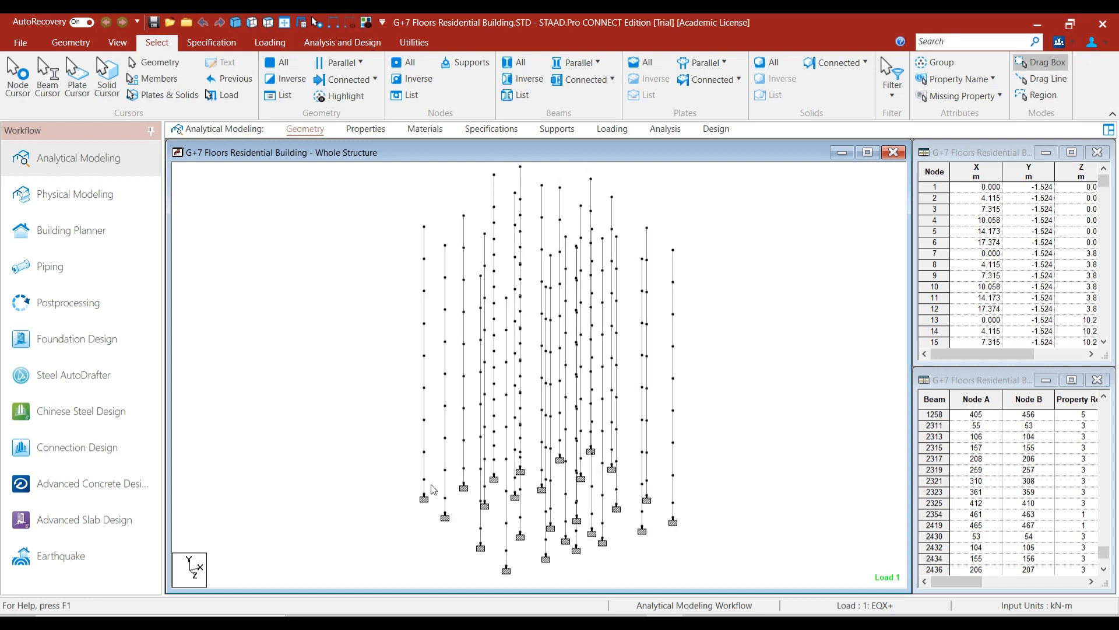
{"action": "left_click", "coordinate": [424, 489]}
{"action": "double_click", "coordinate": [424, 490]}
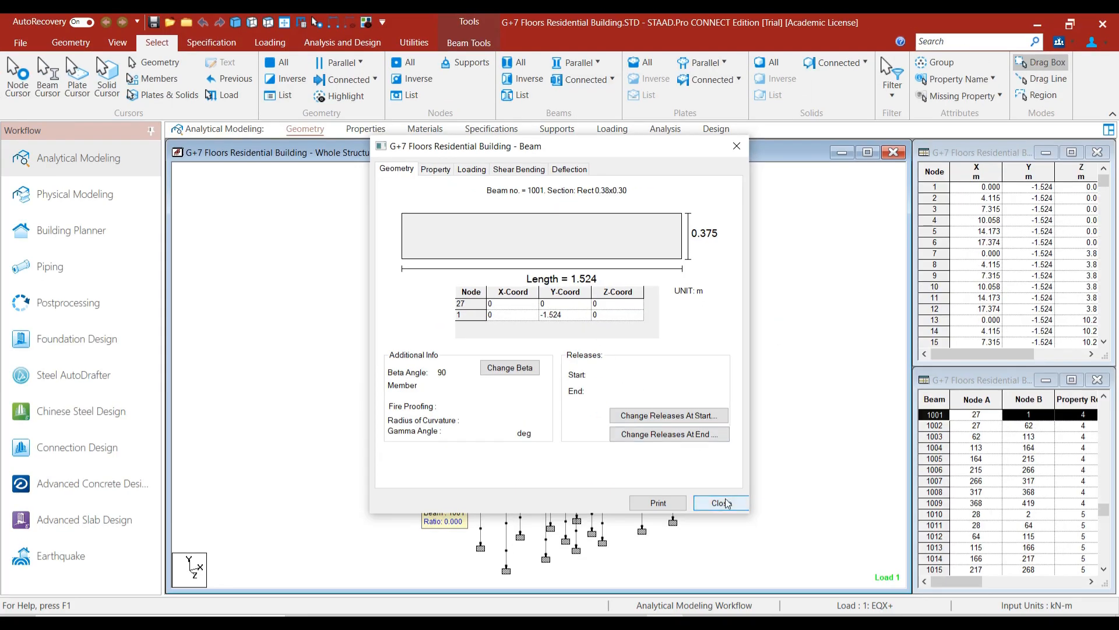
{"action": "left_click", "coordinate": [721, 502]}
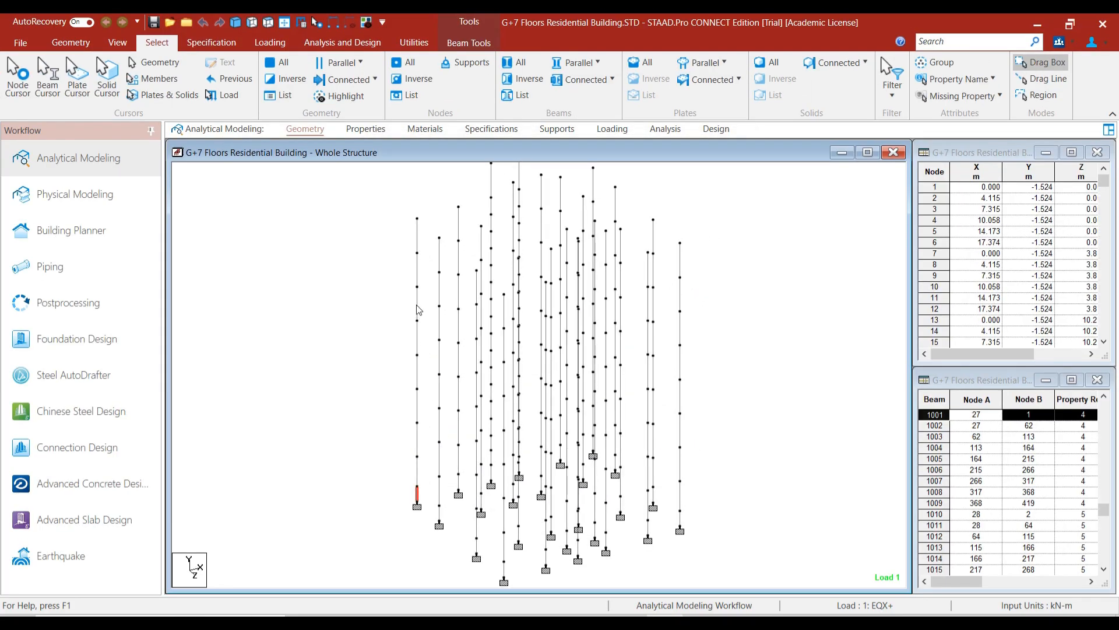
{"action": "double_click", "coordinate": [417, 308]}
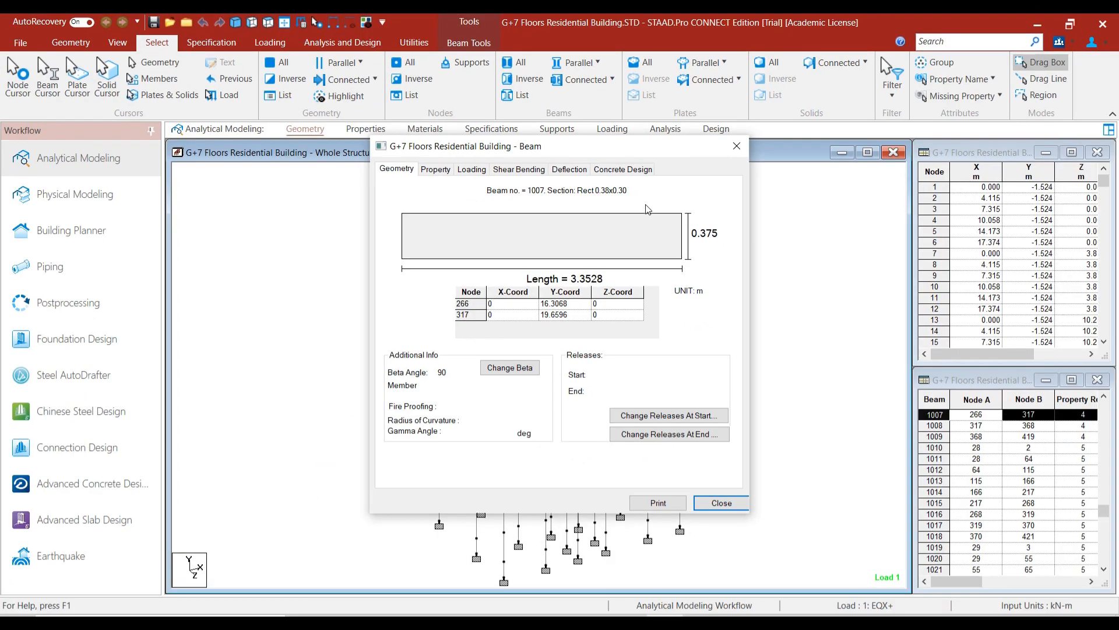
{"action": "left_click", "coordinate": [633, 170]}
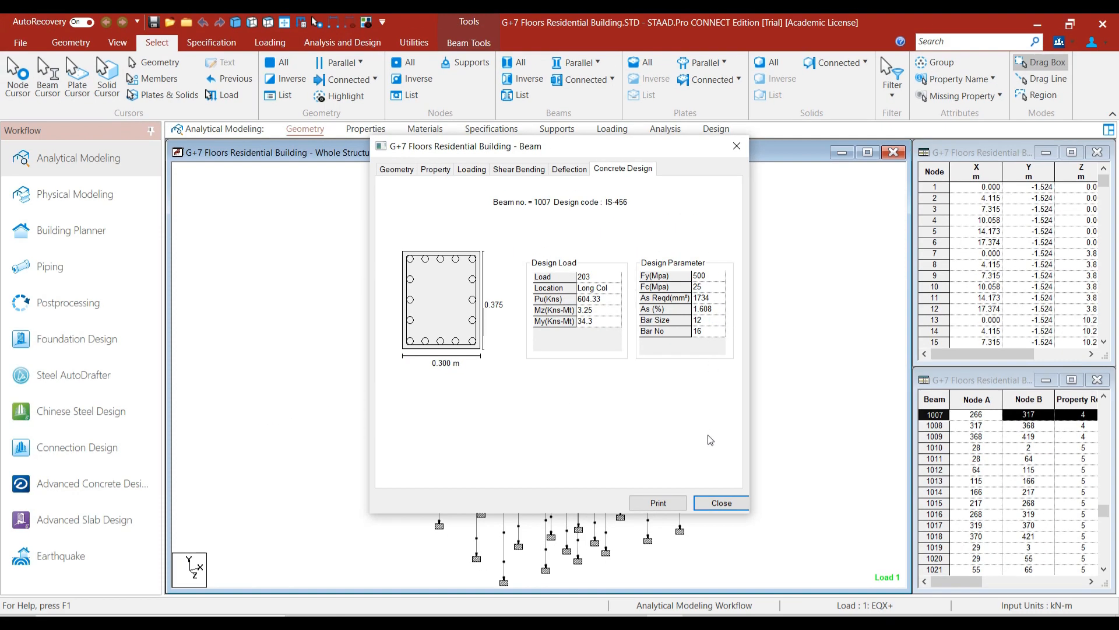
{"action": "left_click", "coordinate": [721, 502]}
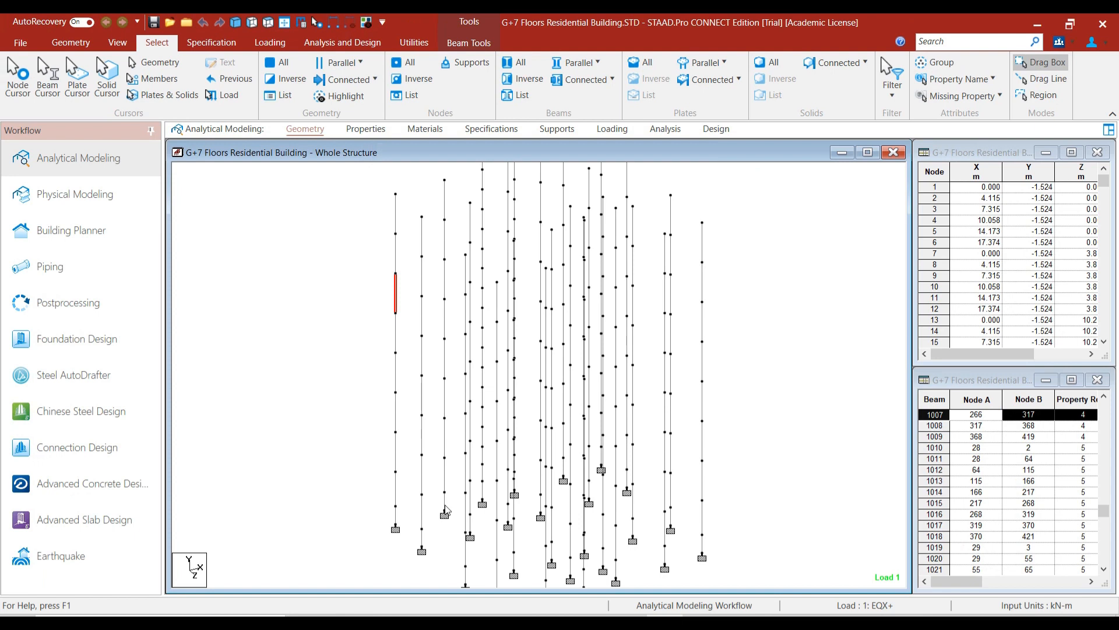
{"action": "double_click", "coordinate": [447, 515]}
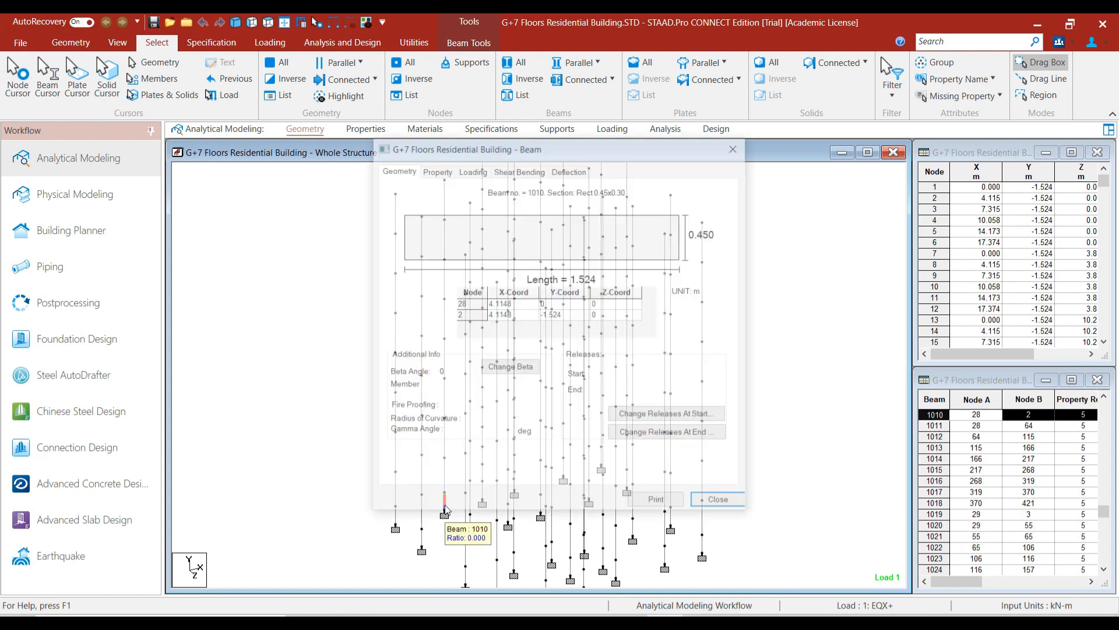
{"action": "left_click", "coordinate": [736, 146]}
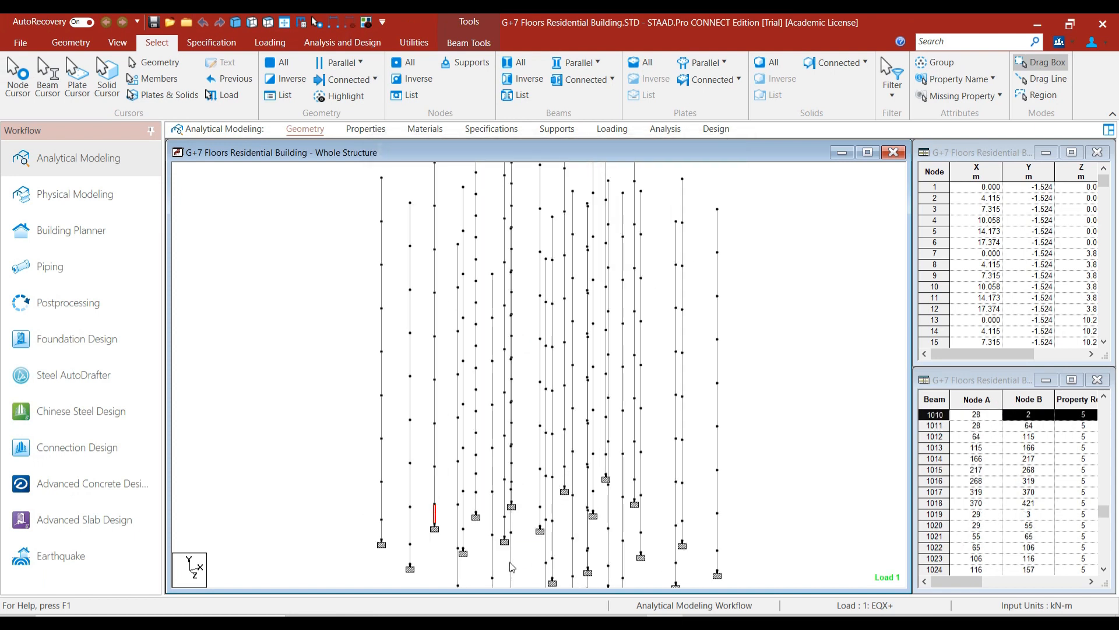
{"action": "key", "text": "Left"}
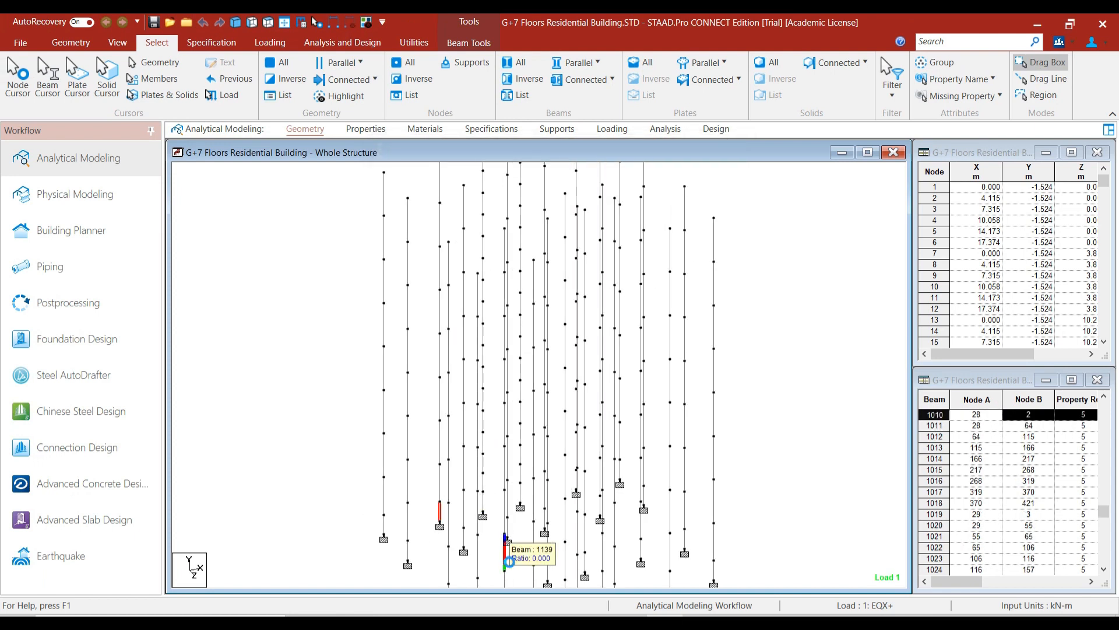
{"action": "double_click", "coordinate": [520, 499]}
{"action": "left_click", "coordinate": [717, 500]}
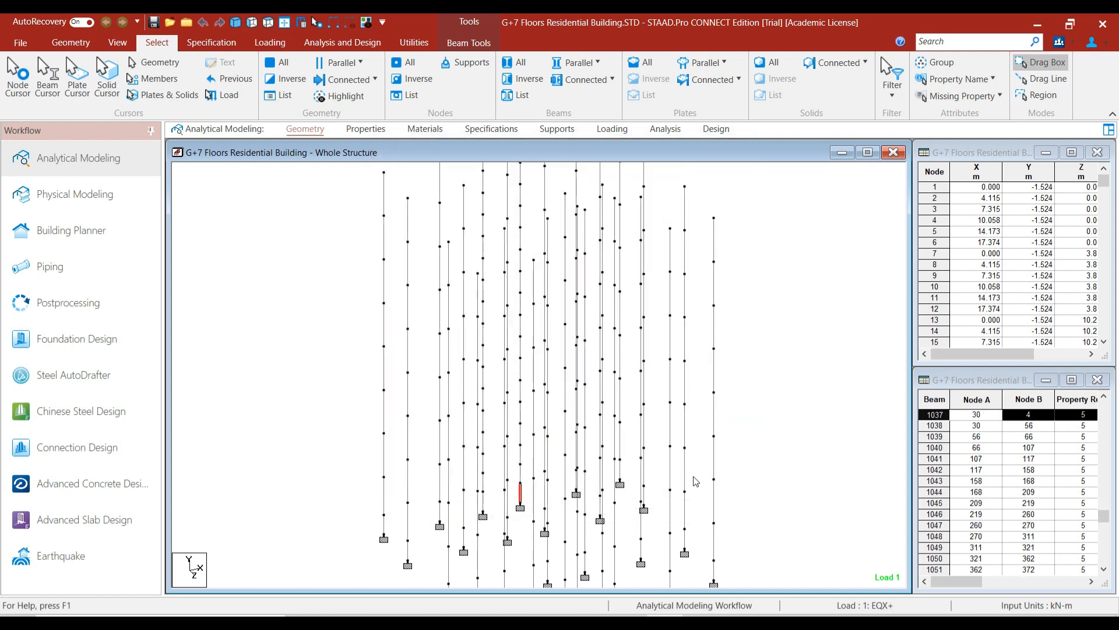
{"action": "key", "text": "Left"}
{"action": "double_click", "coordinate": [697, 557]}
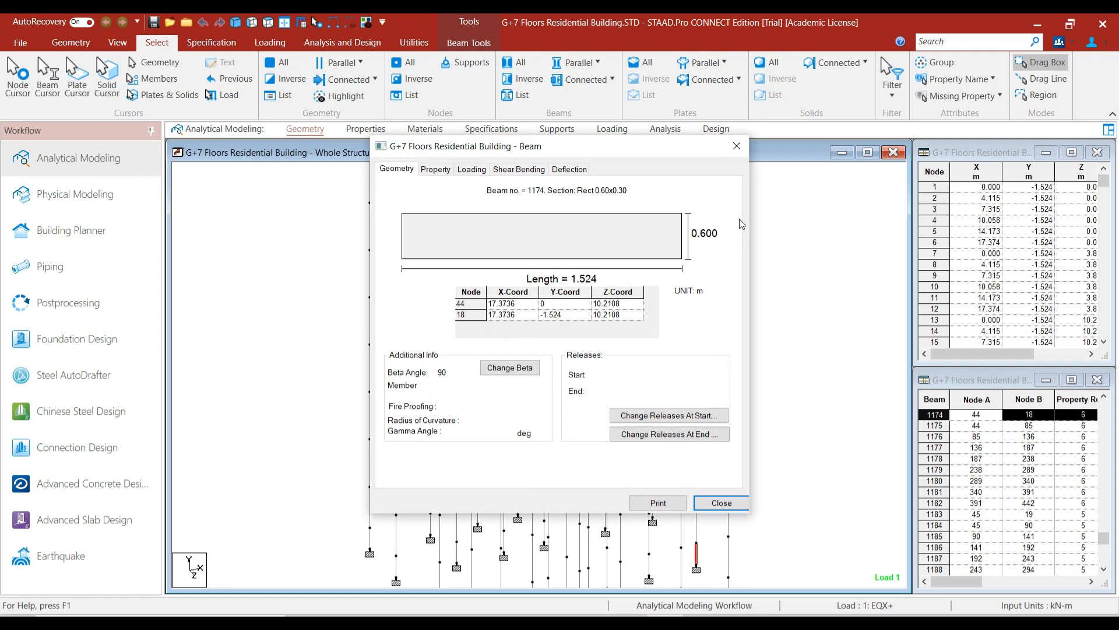
{"action": "left_click", "coordinate": [738, 147]}
{"action": "scroll", "coordinate": [705, 462], "scroll_direction": "down", "scroll_amount": 2}
{"action": "left_click_drag", "start_coordinate": [719, 461], "coordinate": [722, 457]}
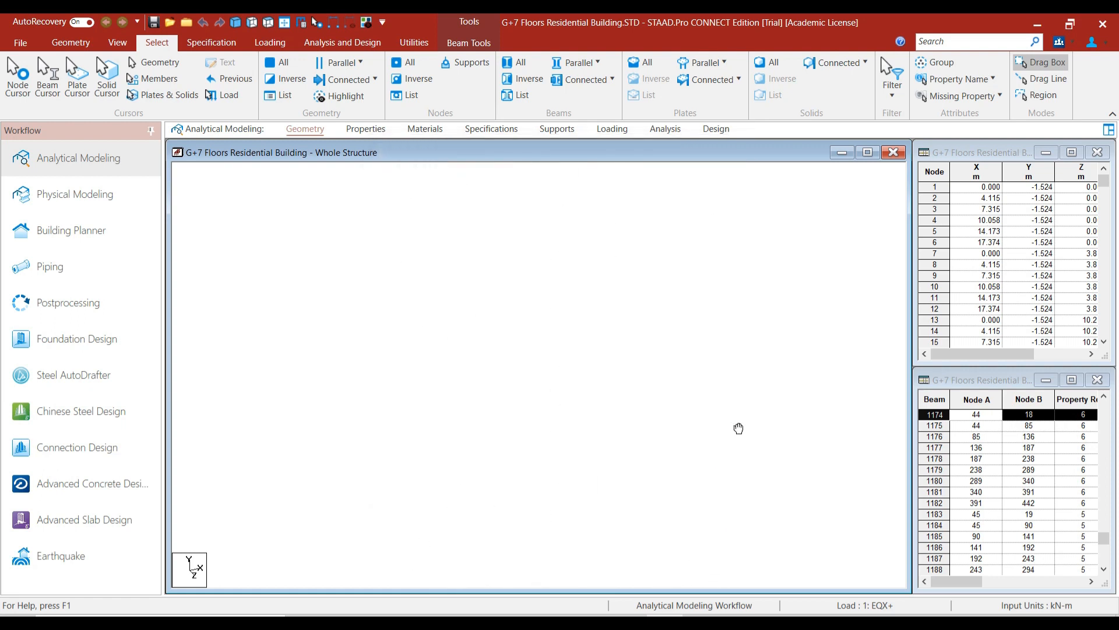
{"action": "left_click", "coordinate": [505, 499]}
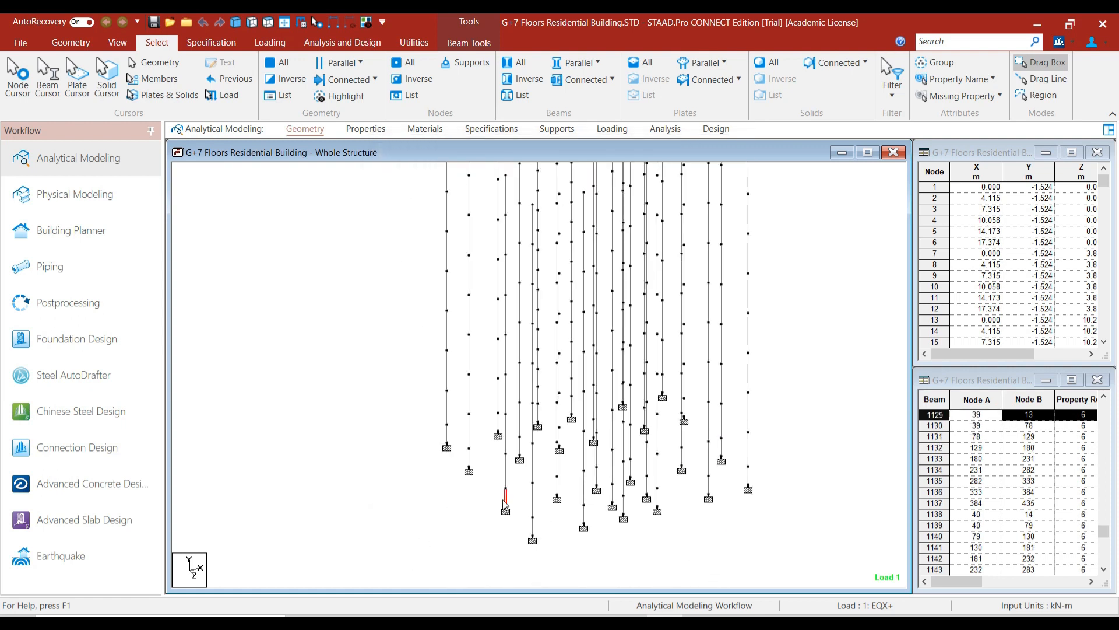
{"action": "double_click", "coordinate": [505, 499]}
{"action": "left_click", "coordinate": [738, 147]}
{"action": "double_click", "coordinate": [583, 530]}
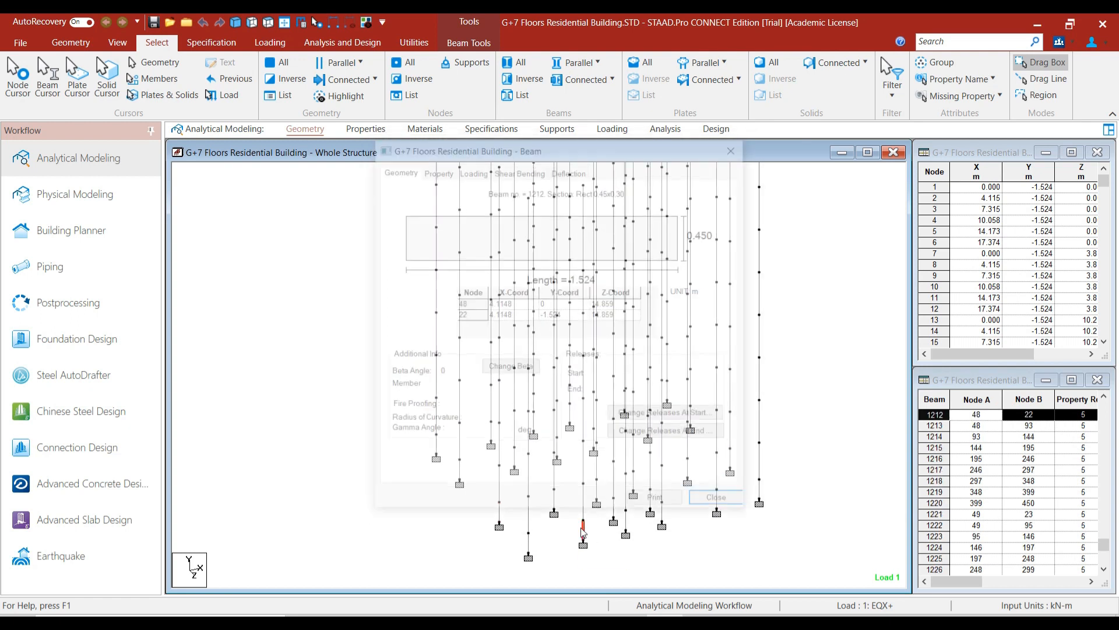
{"action": "left_click", "coordinate": [736, 146]}
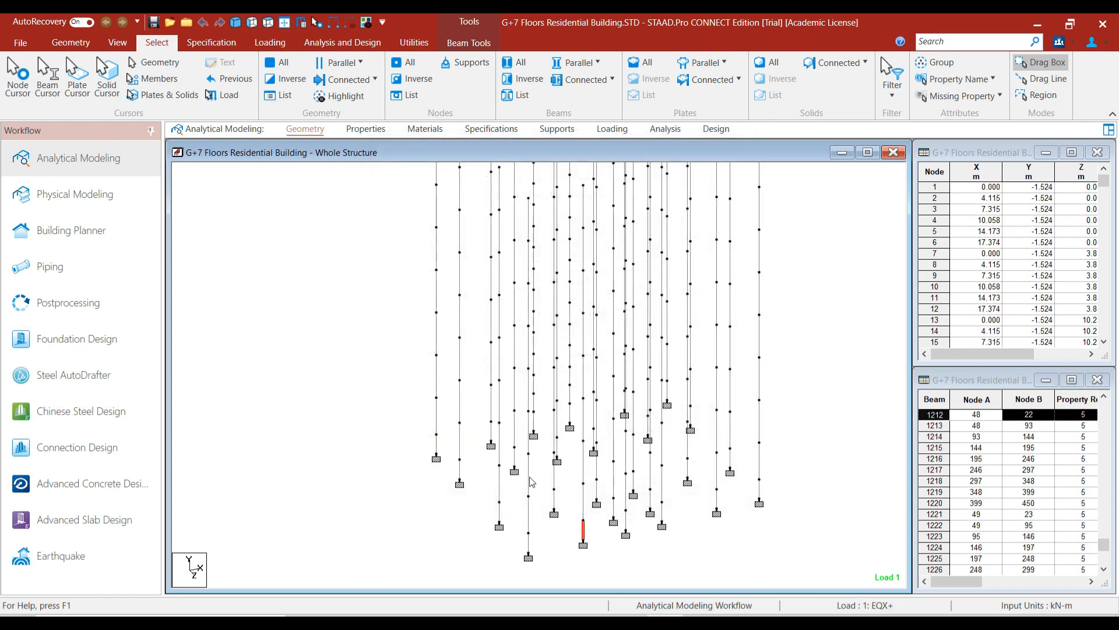
{"action": "double_click", "coordinate": [490, 535]}
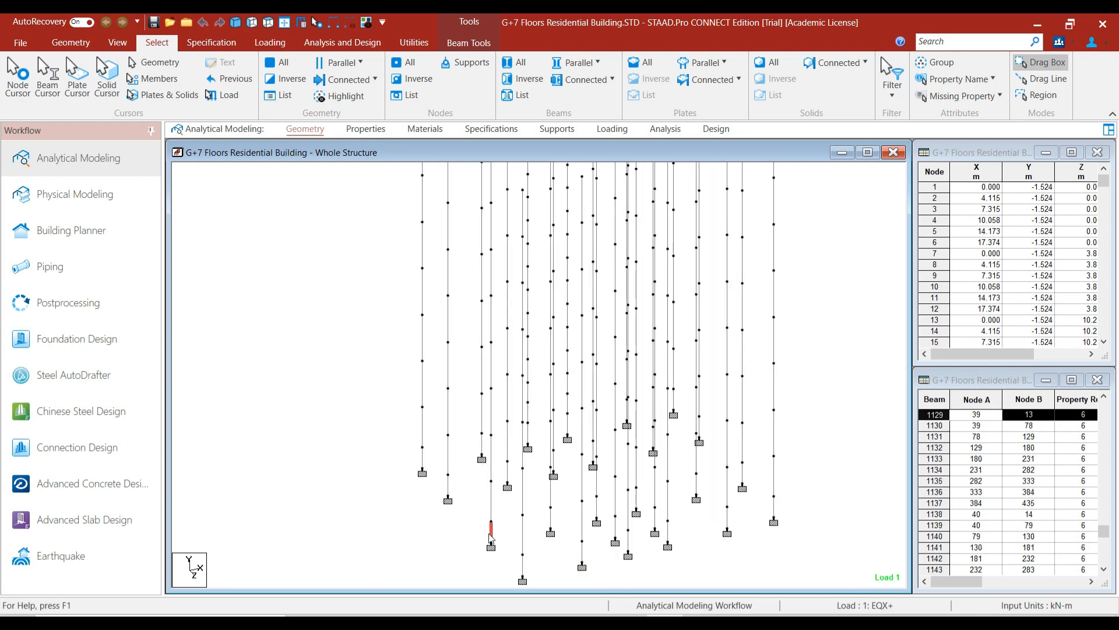
{"action": "left_click", "coordinate": [738, 145]}
{"action": "double_click", "coordinate": [547, 539]}
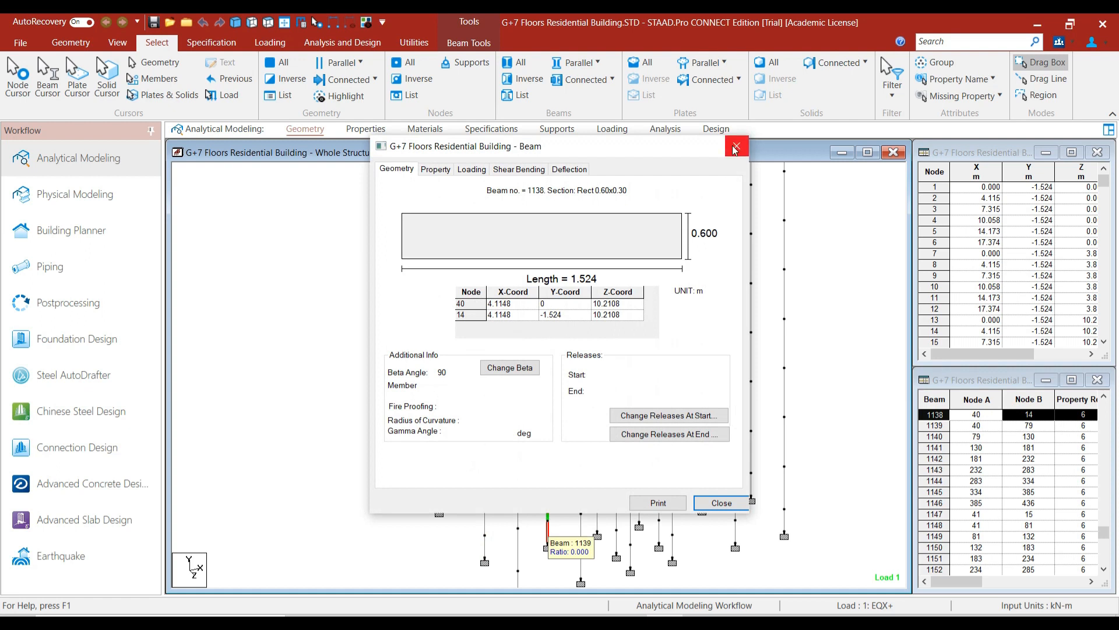
{"action": "left_click", "coordinate": [736, 146]}
{"action": "left_click", "coordinate": [393, 529]}
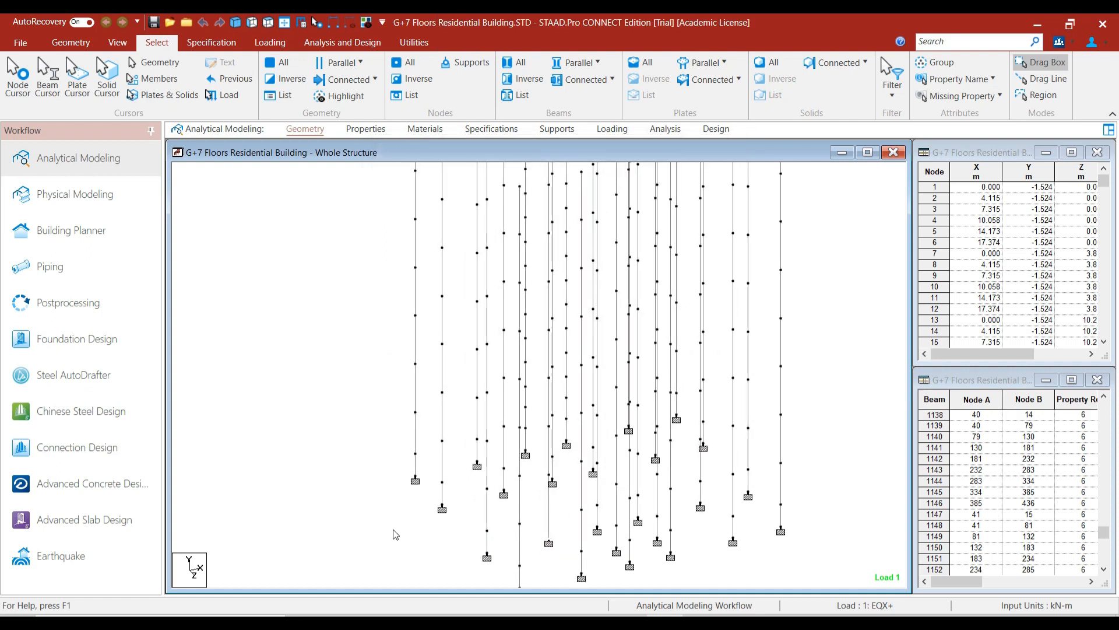
{"action": "double_click", "coordinate": [638, 512]}
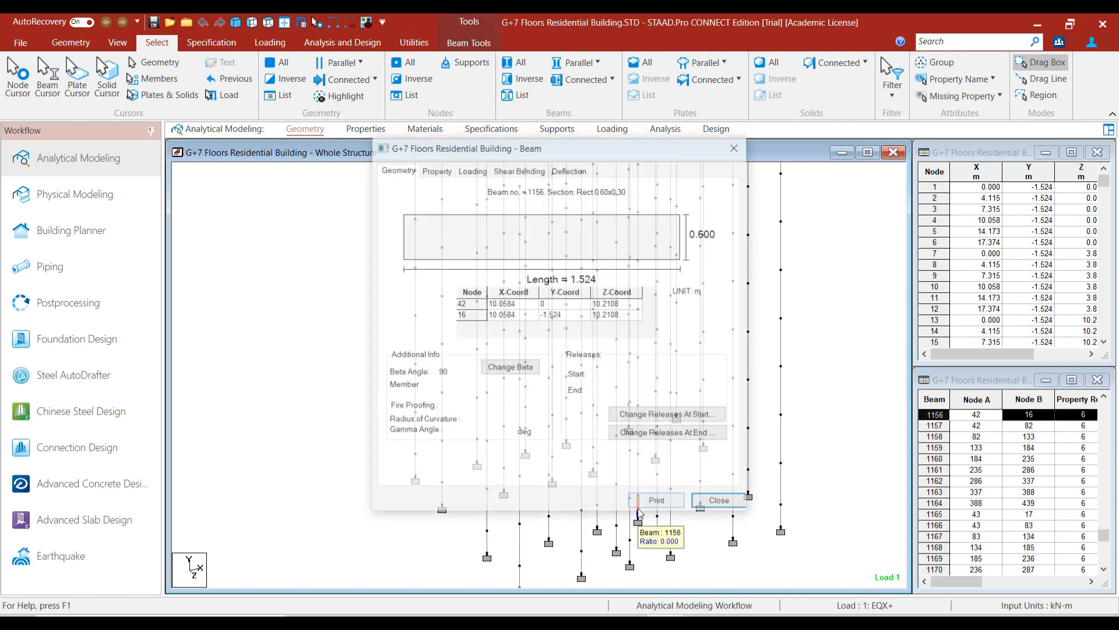
{"action": "left_click", "coordinate": [737, 146]}
{"action": "scroll", "coordinate": [703, 446], "scroll_direction": "down", "scroll_amount": 2}
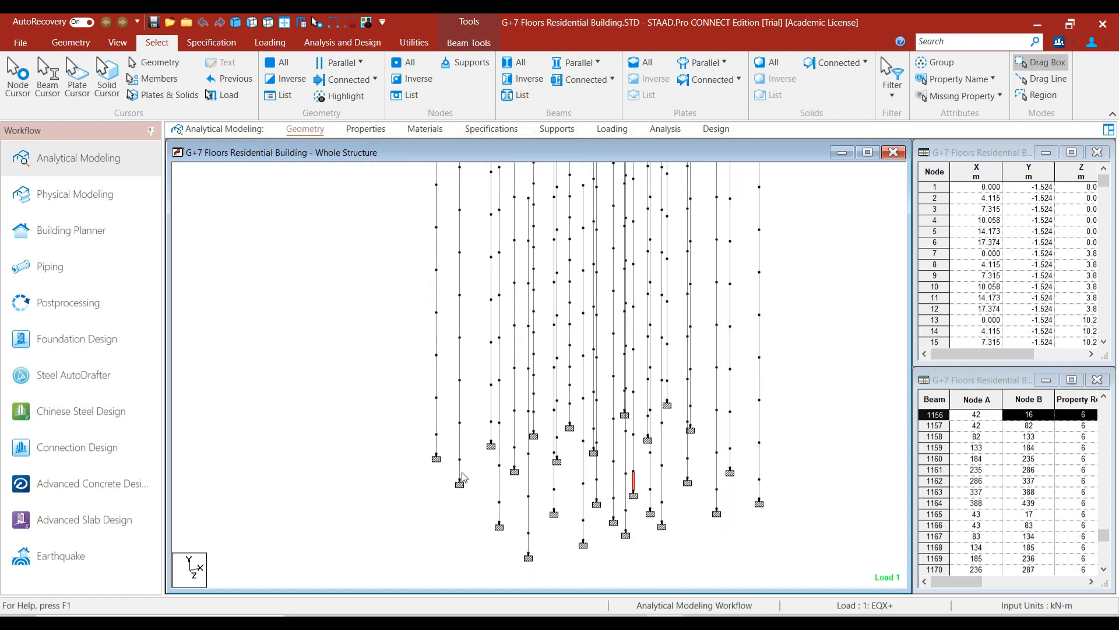
{"action": "double_click", "coordinate": [460, 479]}
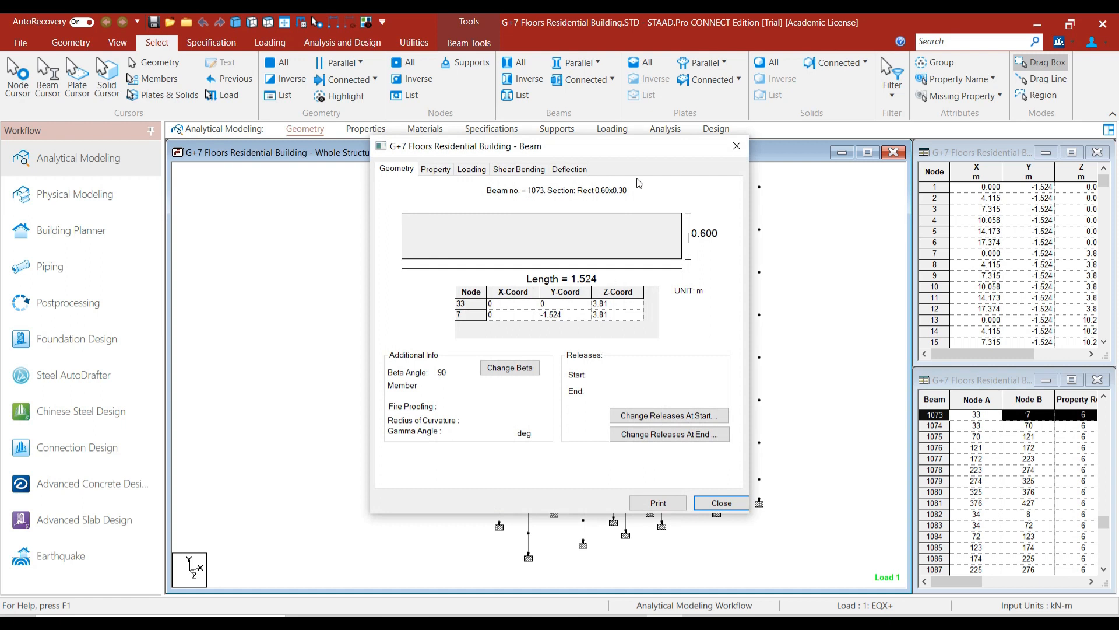
{"action": "left_click", "coordinate": [736, 146]}
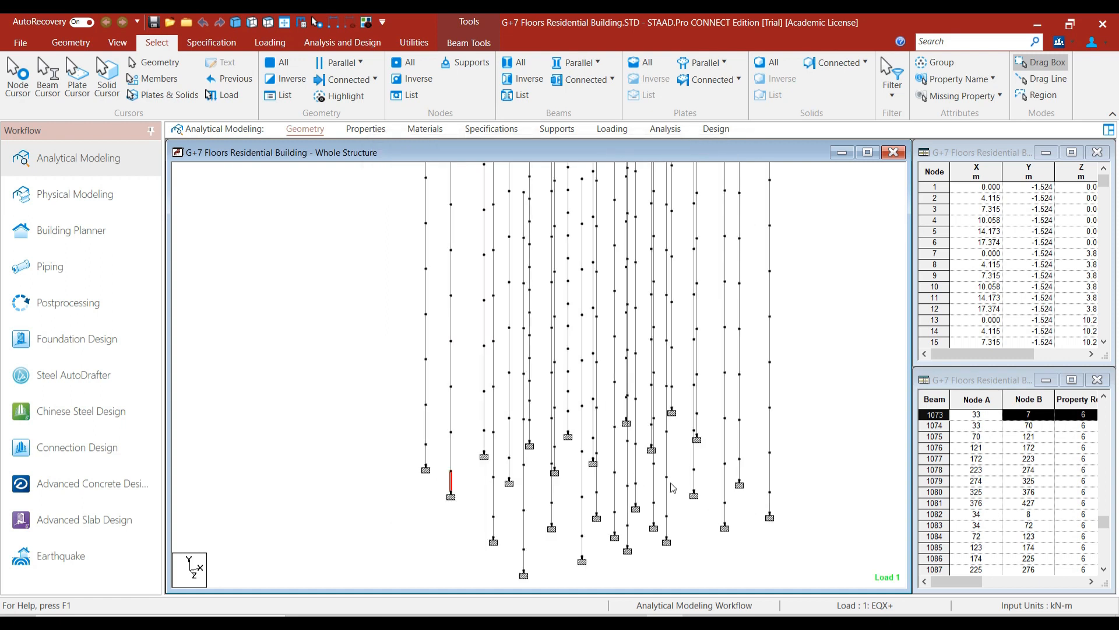
{"action": "double_click", "coordinate": [695, 482]}
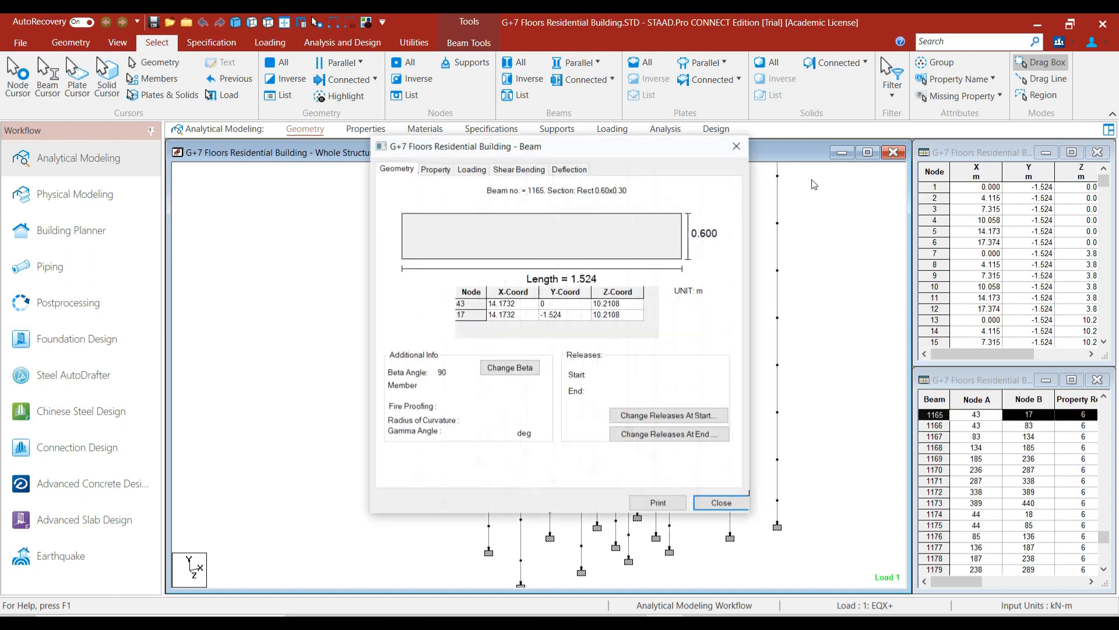
{"action": "left_click", "coordinate": [736, 147]}
{"action": "double_click", "coordinate": [776, 513]}
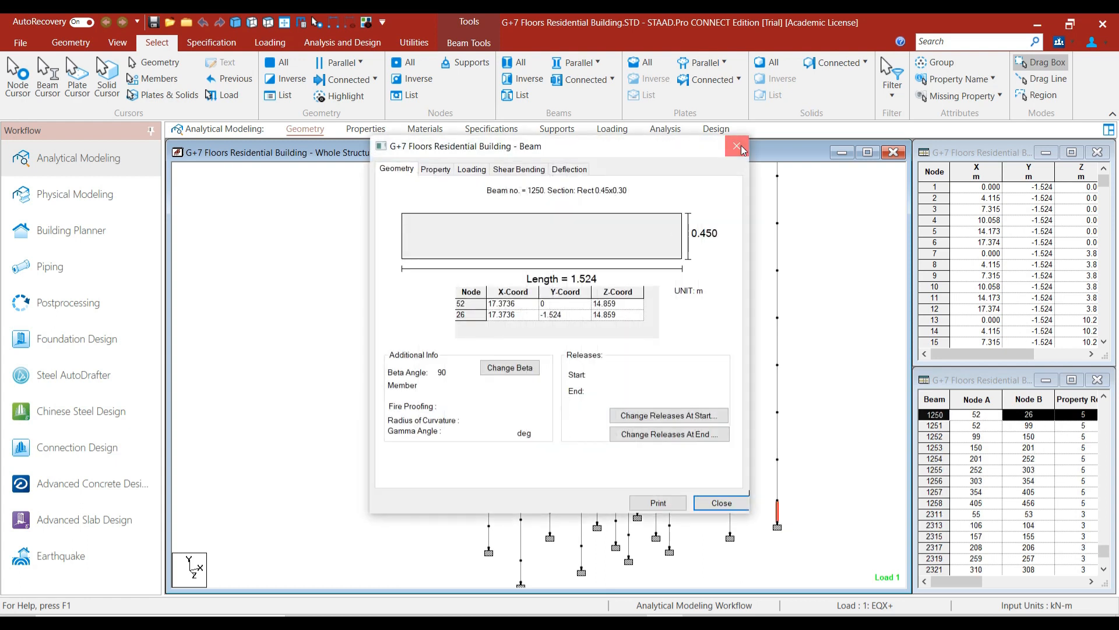
{"action": "left_click", "coordinate": [737, 146]}
{"action": "scroll", "coordinate": [540, 421], "scroll_direction": "down", "scroll_amount": 1}
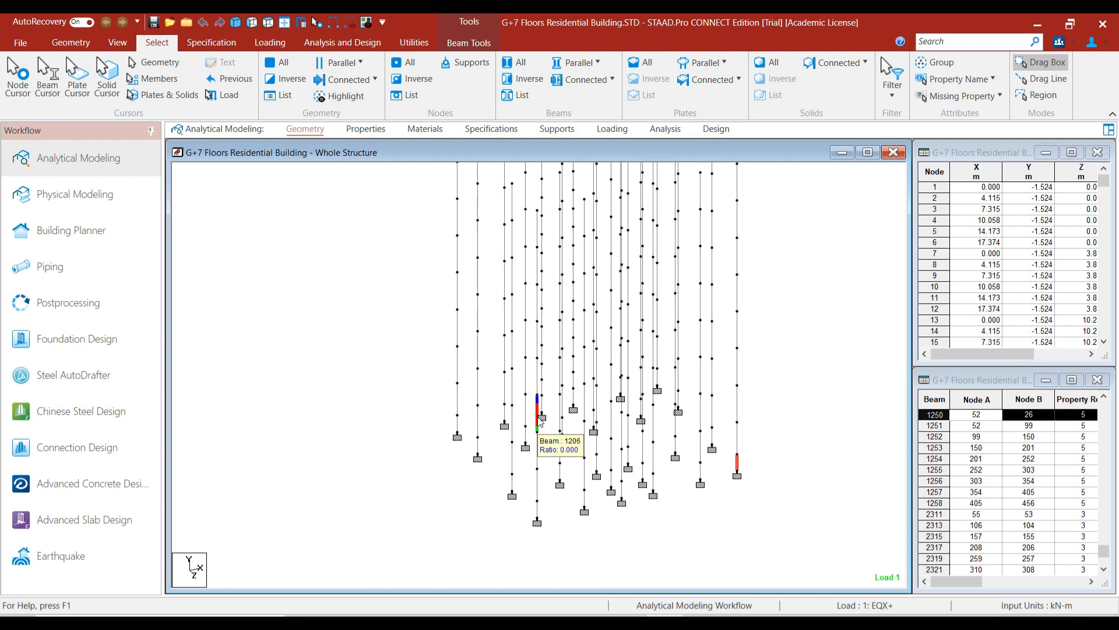
{"action": "scroll", "coordinate": [469, 437], "scroll_direction": "down", "scroll_amount": 1}
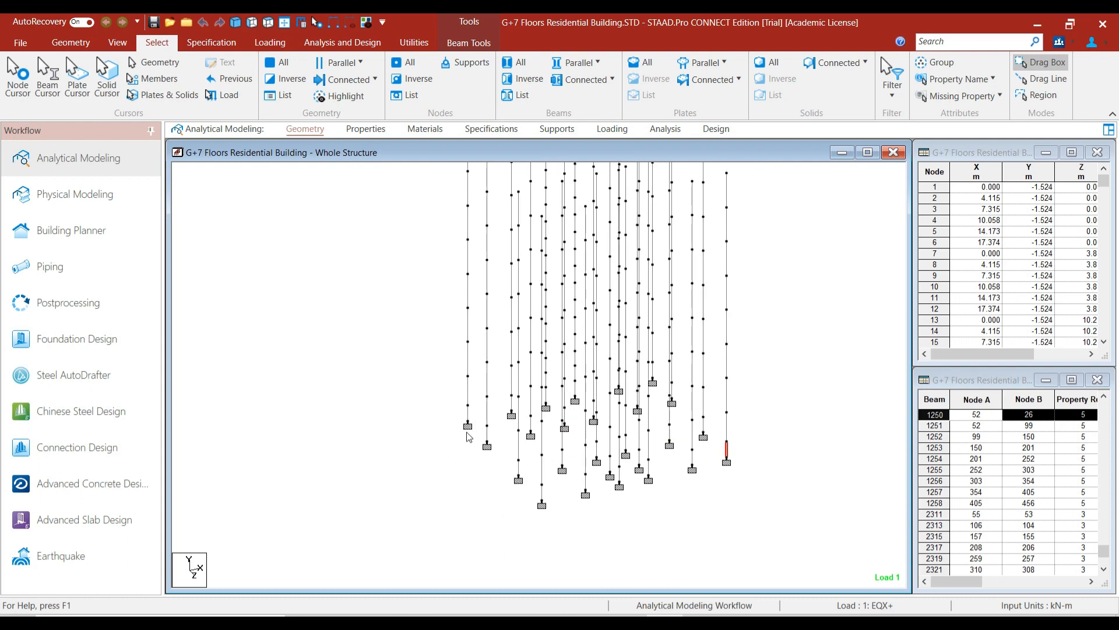
{"action": "left_click", "coordinate": [408, 380]}
{"action": "left_click_drag", "start_coordinate": [428, 326], "coordinate": [418, 358]}
In side elevation, box-select the column segments just above the supports.
{"action": "scroll", "coordinate": [337, 276], "scroll_direction": "down", "scroll_amount": 1}
{"action": "left_click_drag", "start_coordinate": [338, 276], "coordinate": [339, 300]}
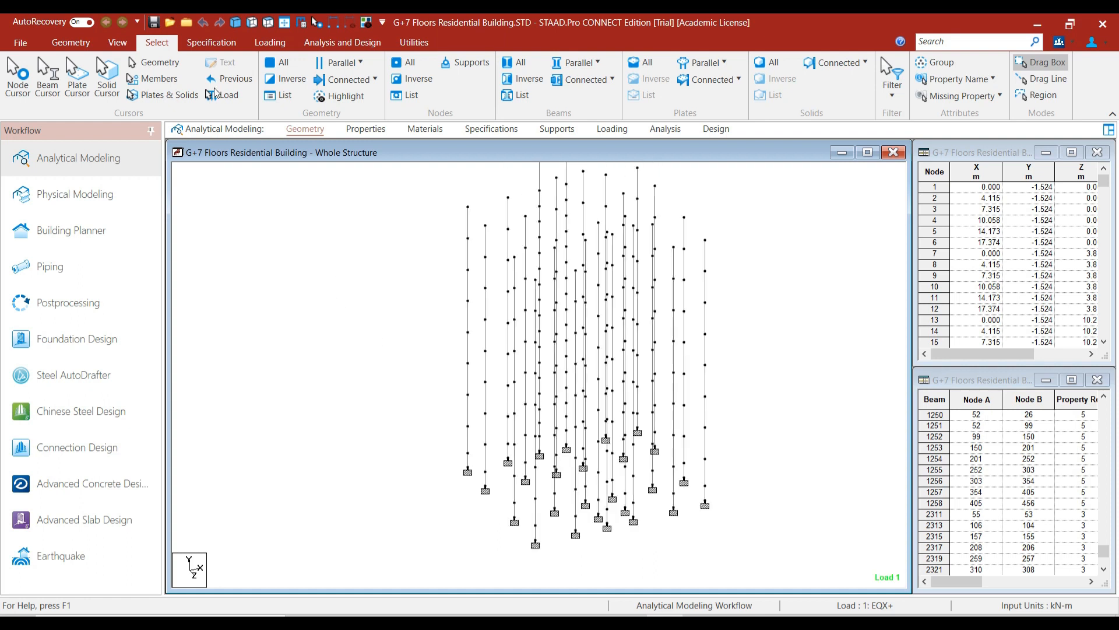
{"action": "left_click", "coordinate": [251, 23]}
{"action": "scroll", "coordinate": [474, 476], "scroll_direction": "down", "scroll_amount": 2}
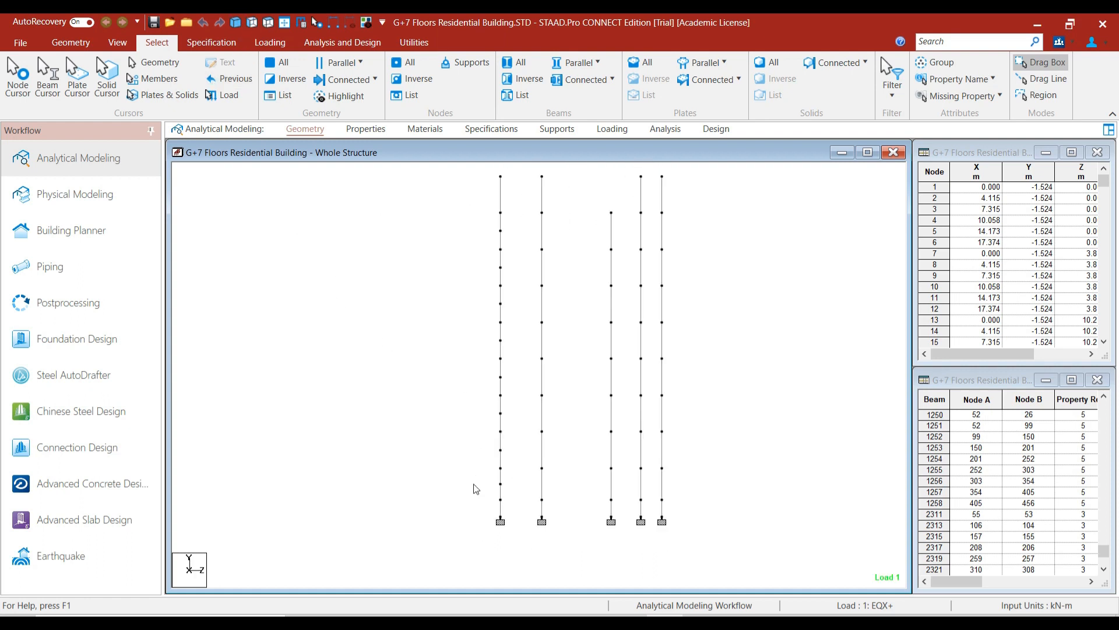
{"action": "mouse_move", "coordinate": [491, 488]}
{"action": "left_mouse_down"}
{"action": "mouse_move", "coordinate": [504, 501]}
{"action": "mouse_move", "coordinate": [668, 525]}
{"action": "left_mouse_up"}
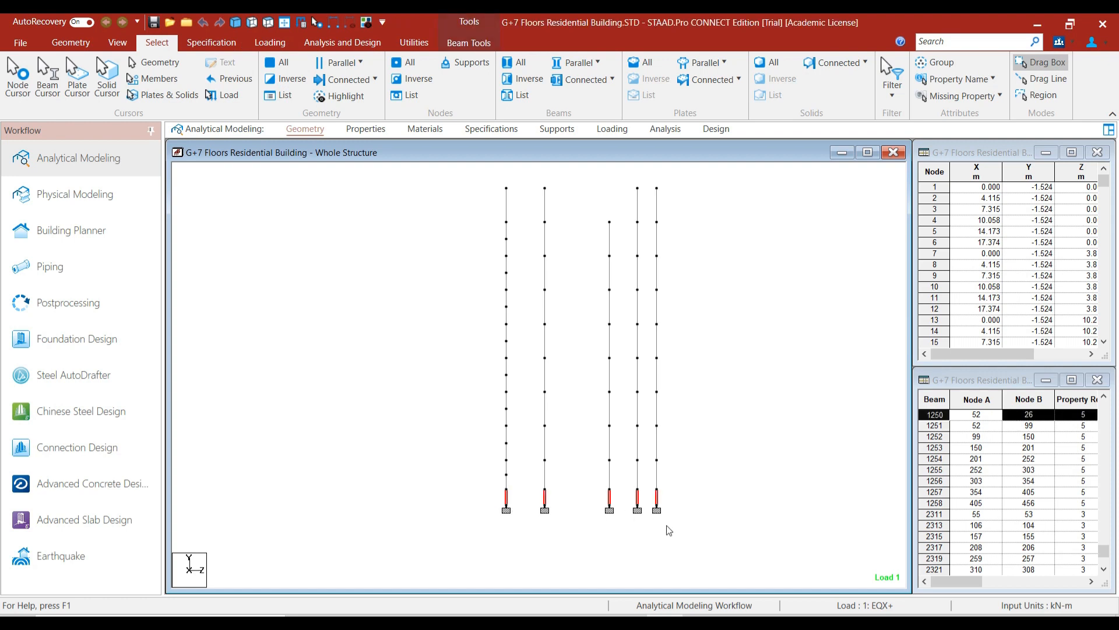
In isometric view, show only the selected stubs, centre them, and deselect.
{"action": "left_click", "coordinate": [233, 26]}
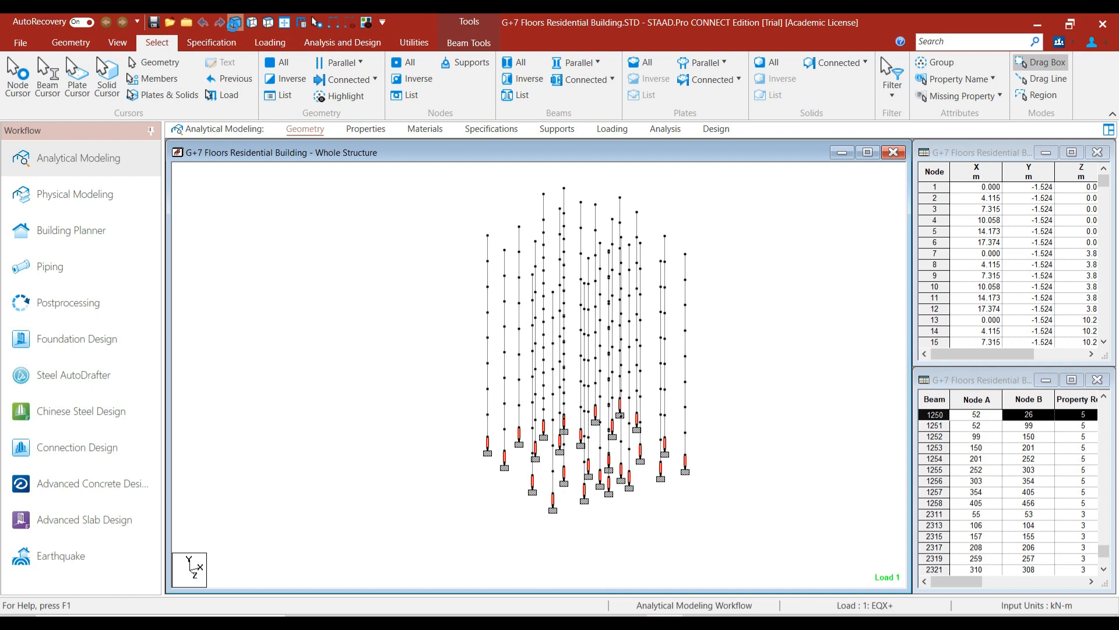
{"action": "left_click", "coordinate": [366, 23]}
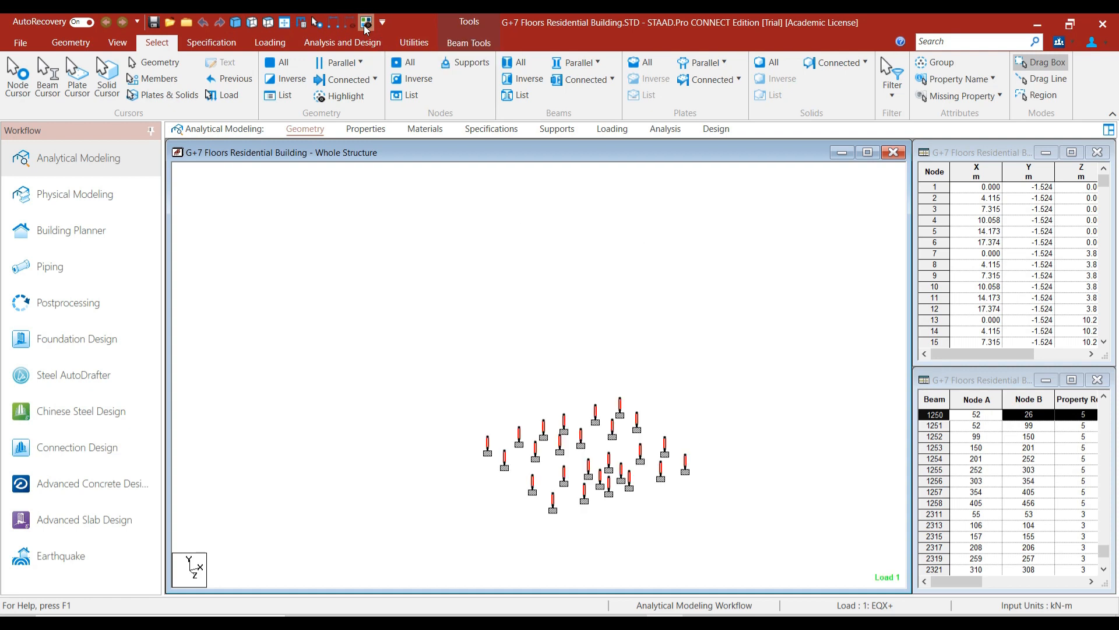
{"action": "scroll", "coordinate": [564, 477], "scroll_direction": "up", "scroll_amount": 1}
{"action": "left_click_drag", "start_coordinate": [569, 483], "coordinate": [549, 456]}
{"action": "scroll", "coordinate": [538, 439], "scroll_direction": "up", "scroll_amount": 2}
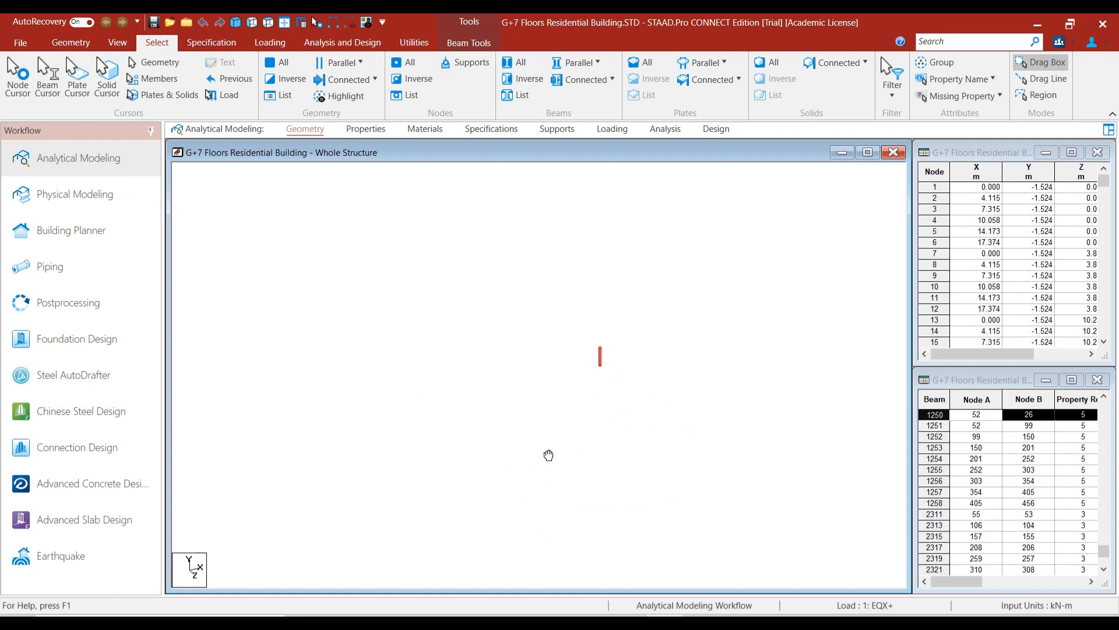
{"action": "left_click", "coordinate": [529, 391]}
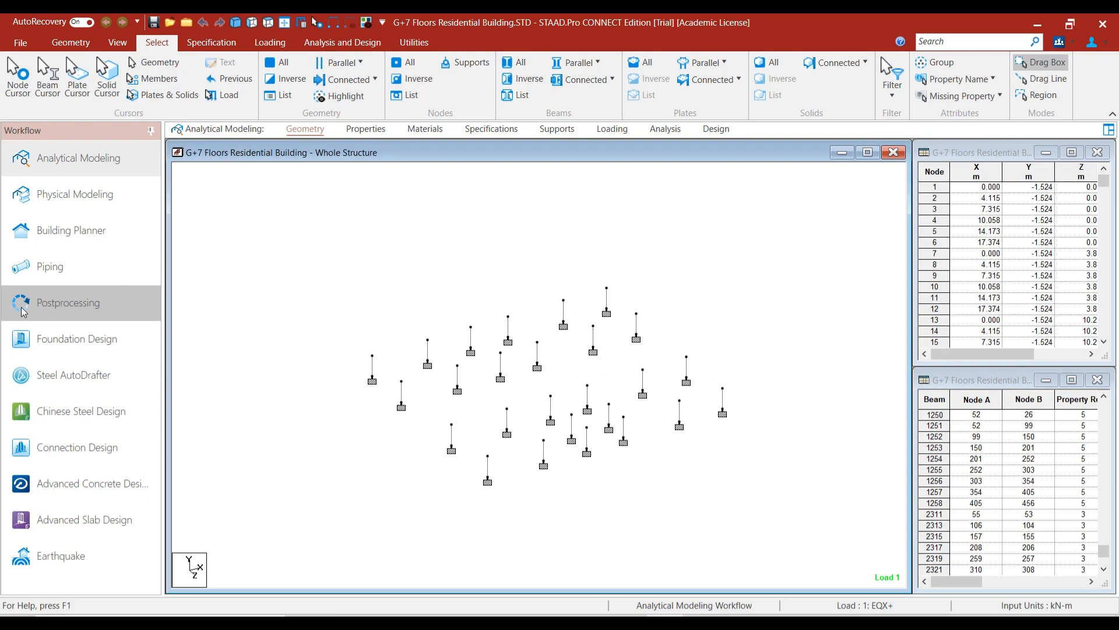
Enter postprocessing with the results envelope limited to load combinations 201–221.
{"action": "left_click", "coordinate": [23, 311]}
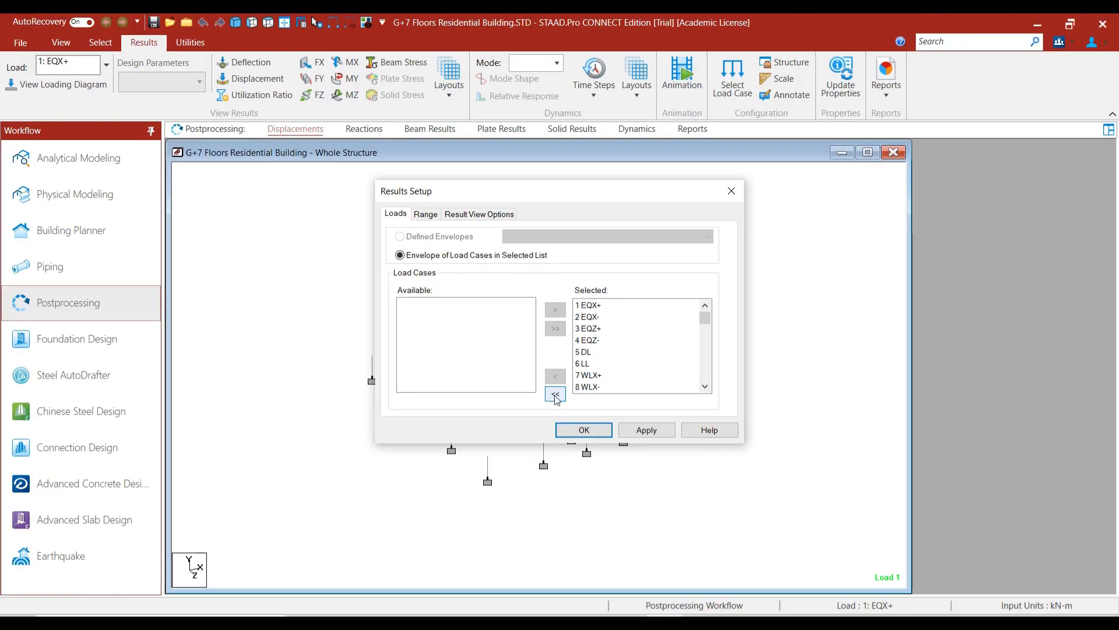
{"action": "left_click", "coordinate": [556, 397]}
{"action": "scroll", "coordinate": [467, 374], "scroll_direction": "down", "scroll_amount": 5}
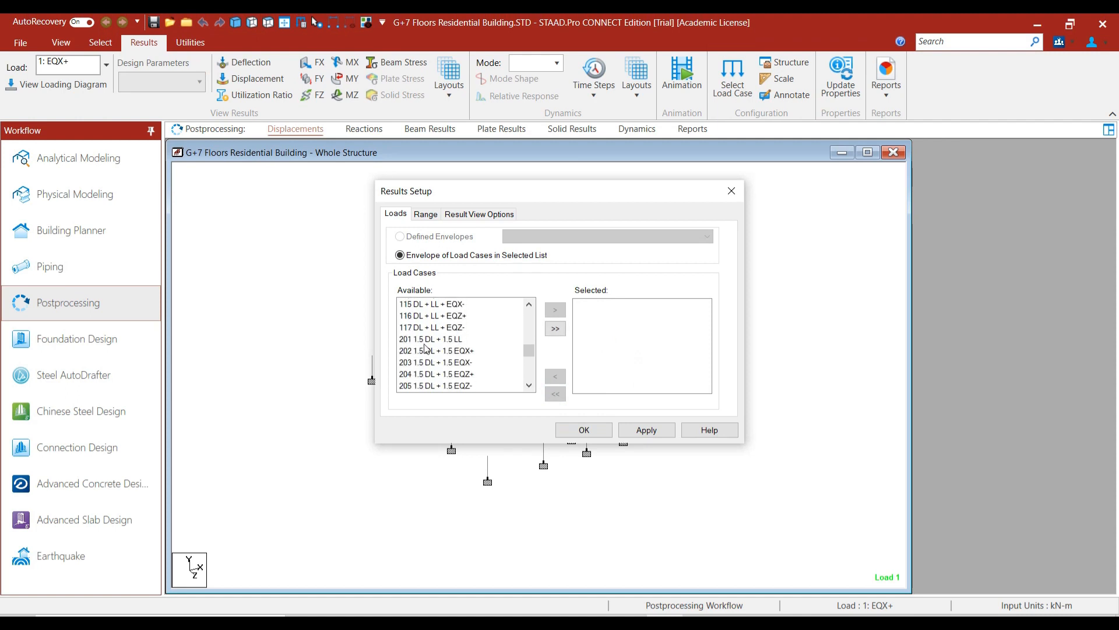
{"action": "left_click_drag", "start_coordinate": [428, 344], "coordinate": [439, 422]}
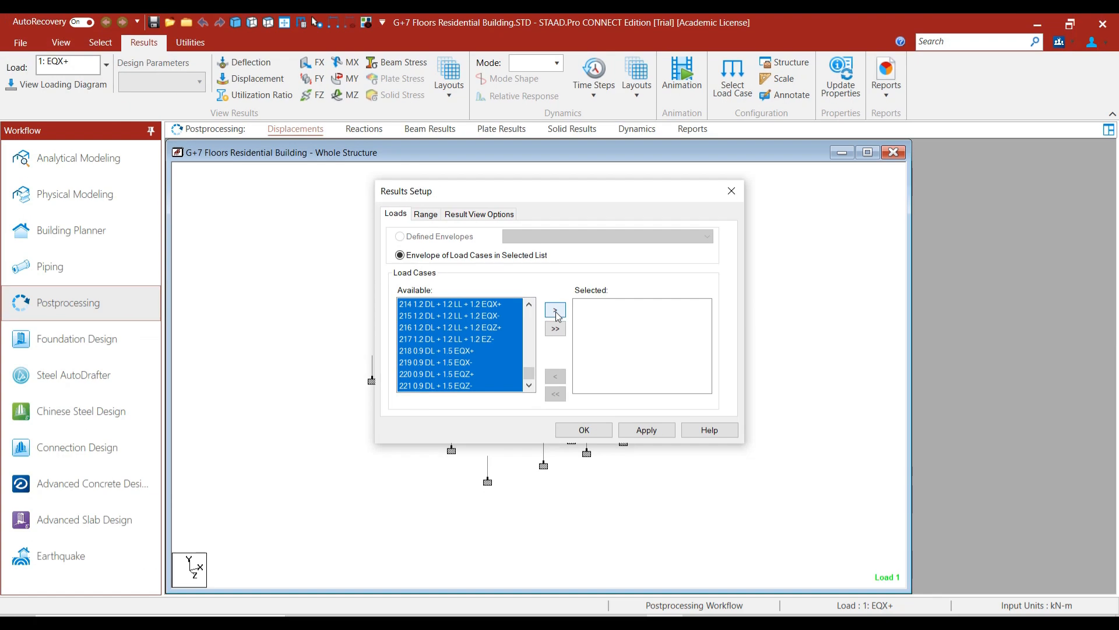
{"action": "left_click", "coordinate": [555, 311]}
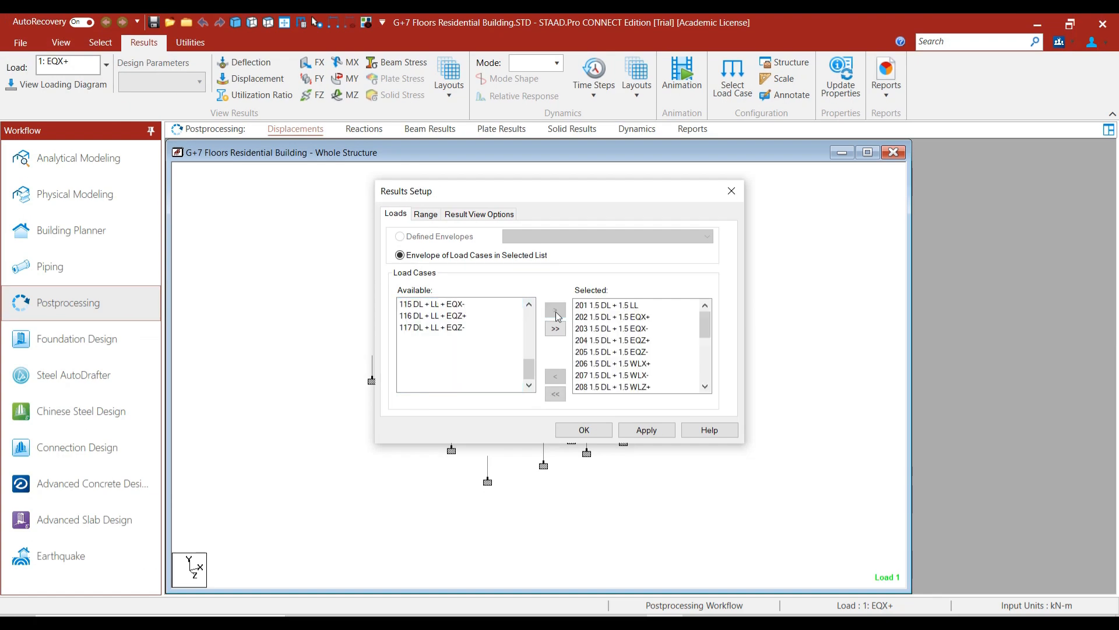
{"action": "left_click", "coordinate": [586, 430]}
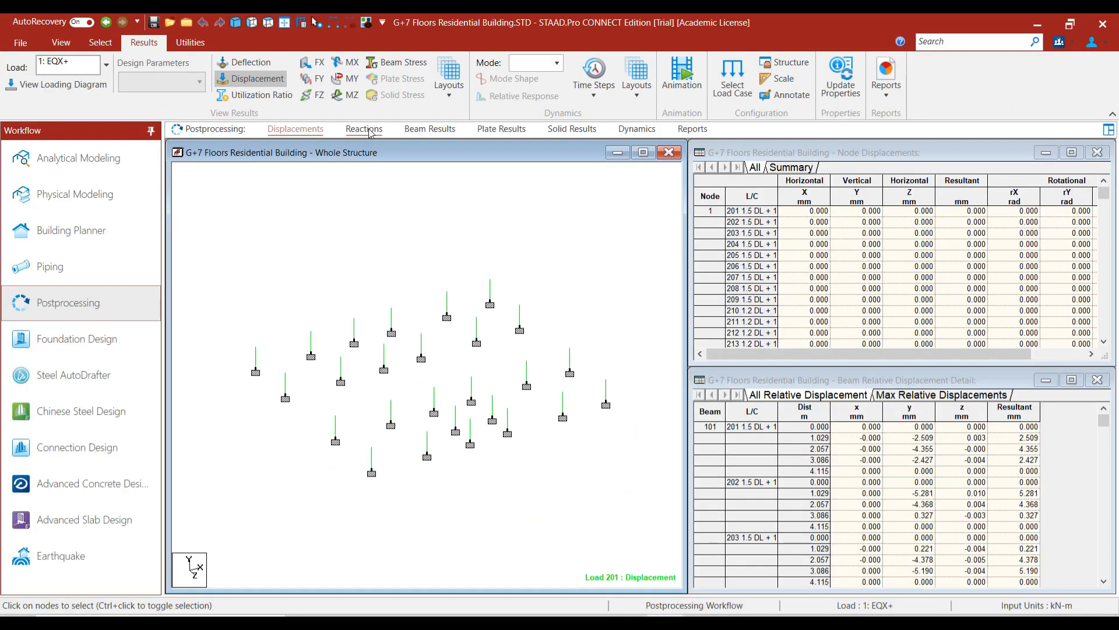
Show support reactions, widen the L/C column, and browse node 1's combination rows.
{"action": "left_click", "coordinate": [364, 129]}
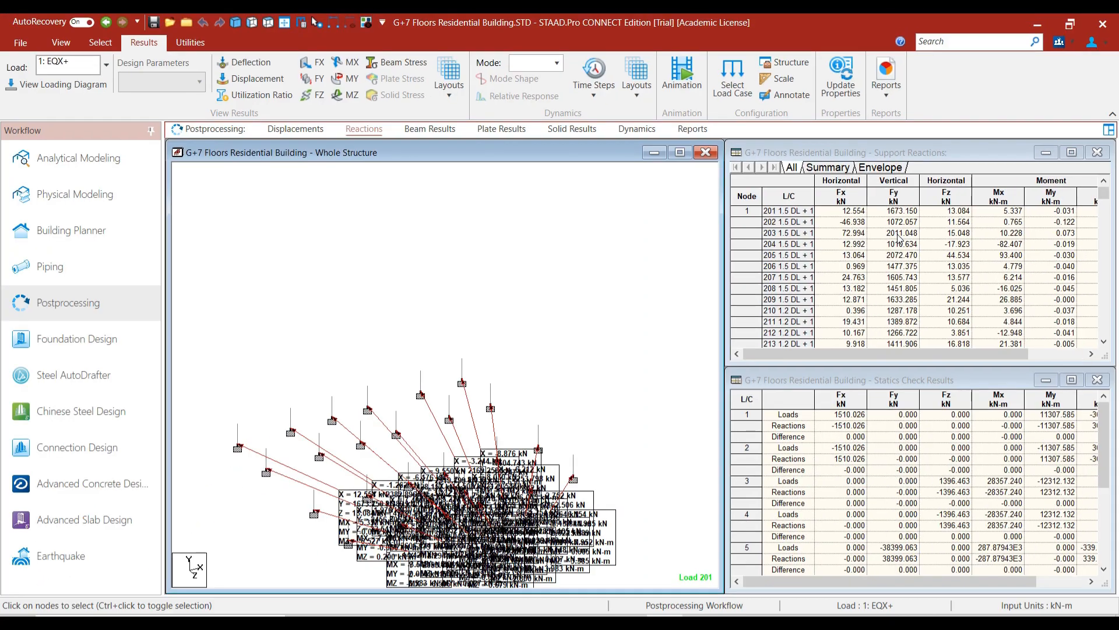
{"action": "left_click_drag", "start_coordinate": [815, 196], "coordinate": [871, 201]}
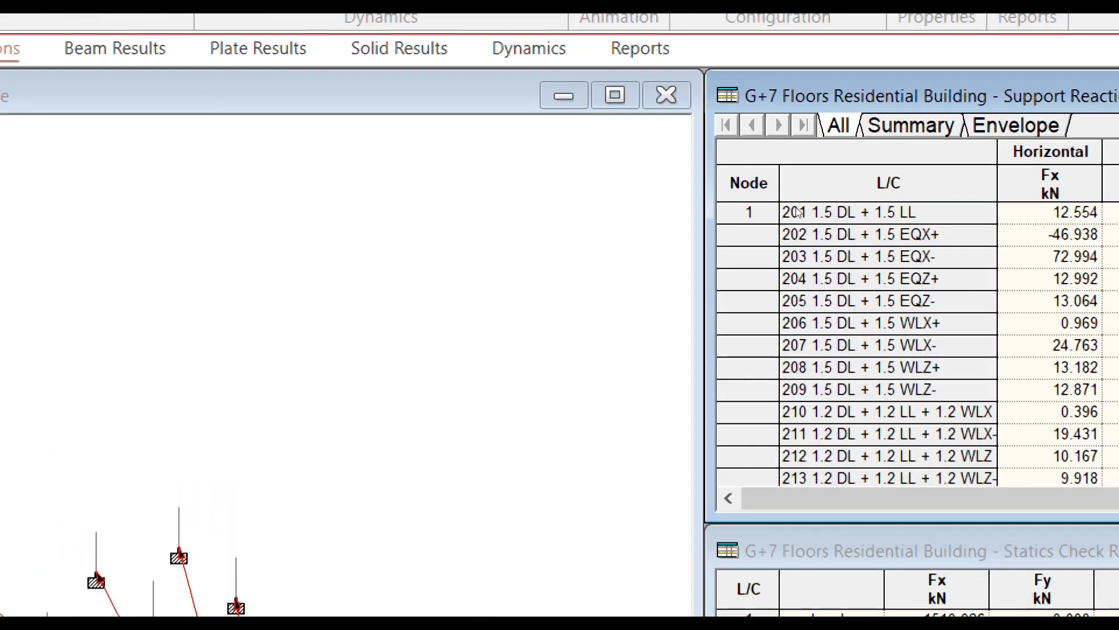
{"action": "left_click", "coordinate": [747, 212]}
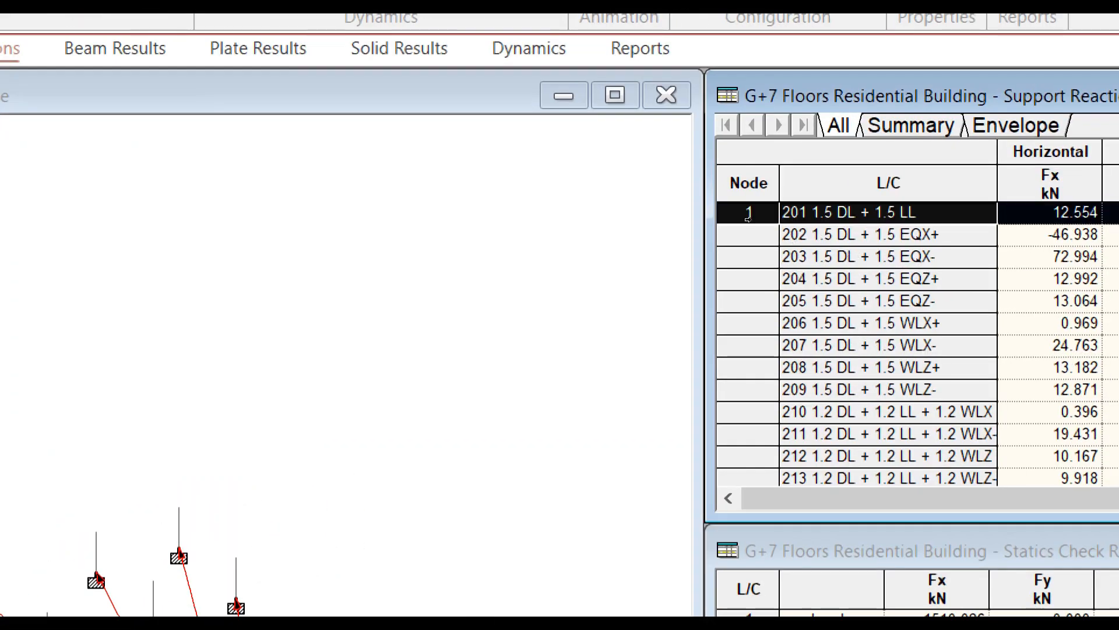
{"action": "key", "text": "Down"}
{"action": "key", "text": "Down"}
{"action": "key", "text": "Down"}
{"action": "key", "text": "Down"}
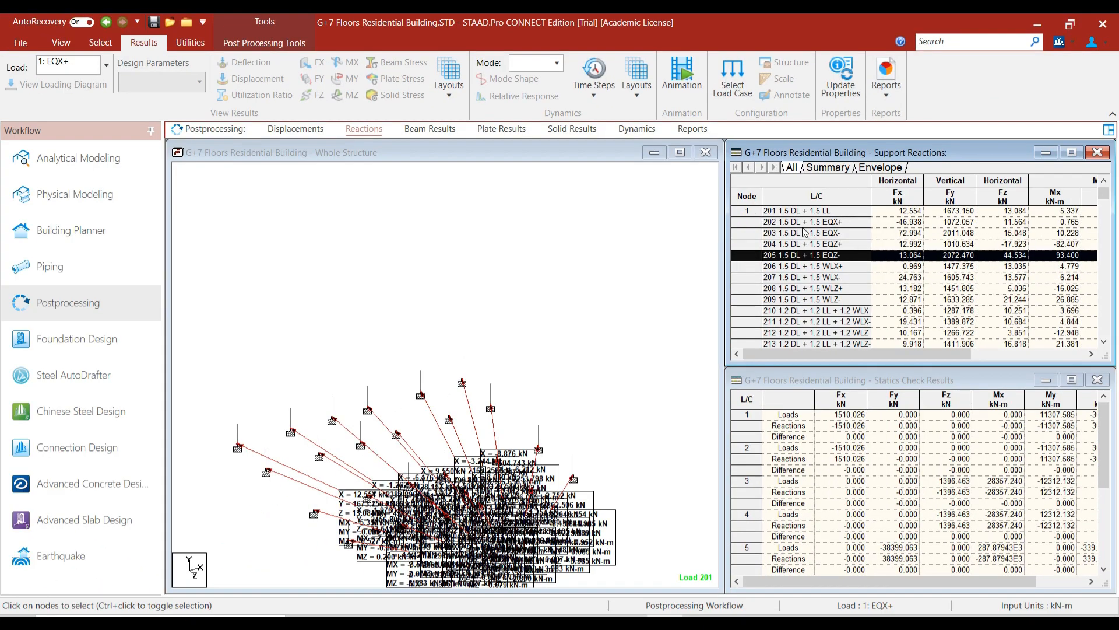
{"action": "left_click", "coordinate": [753, 211]}
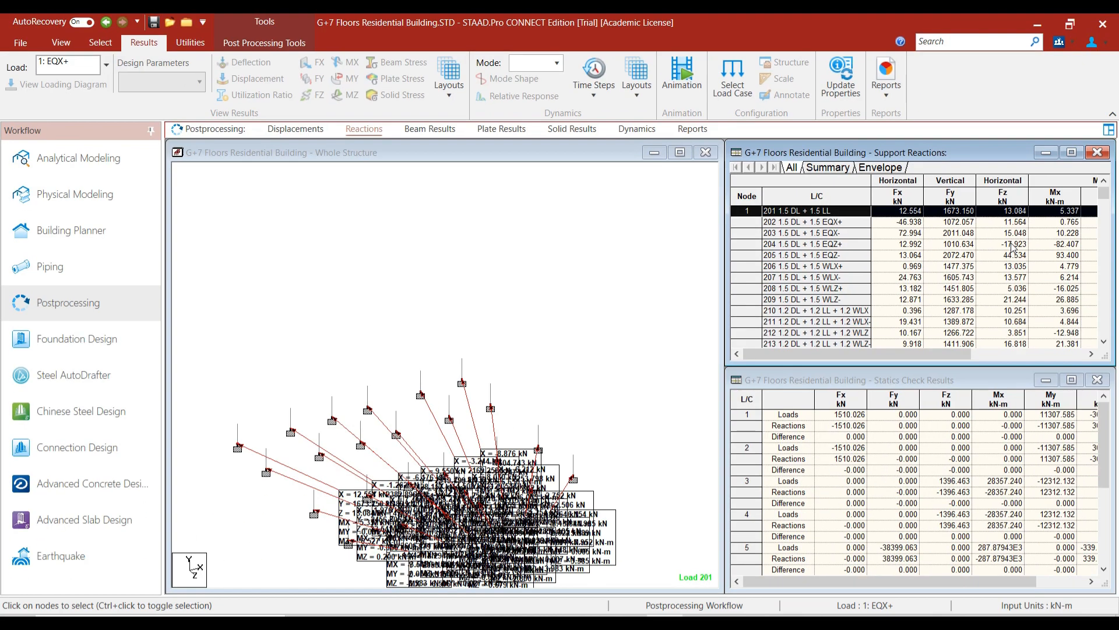
Locate node 26's reactions for combination 201, then show the max/min Summary.
{"action": "left_click_drag", "start_coordinate": [943, 354], "coordinate": [1086, 363]}
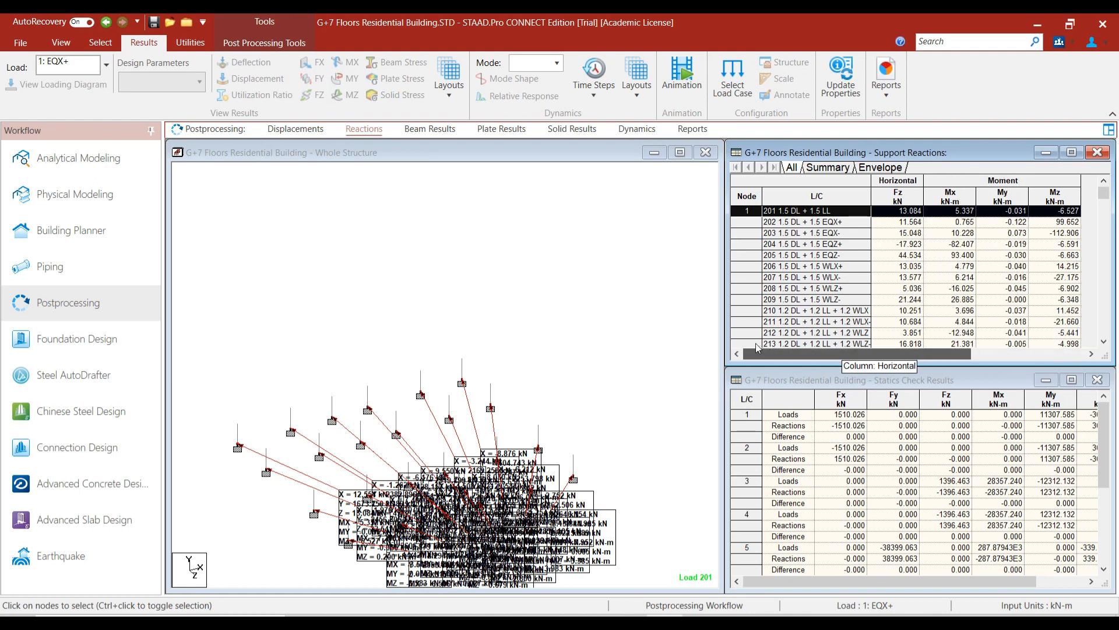
{"action": "scroll", "coordinate": [1049, 263], "scroll_direction": "down", "scroll_amount": 2}
{"action": "left_click_drag", "start_coordinate": [1103, 195], "coordinate": [1104, 328]}
{"action": "scroll", "coordinate": [740, 303], "scroll_direction": "up", "scroll_amount": 4}
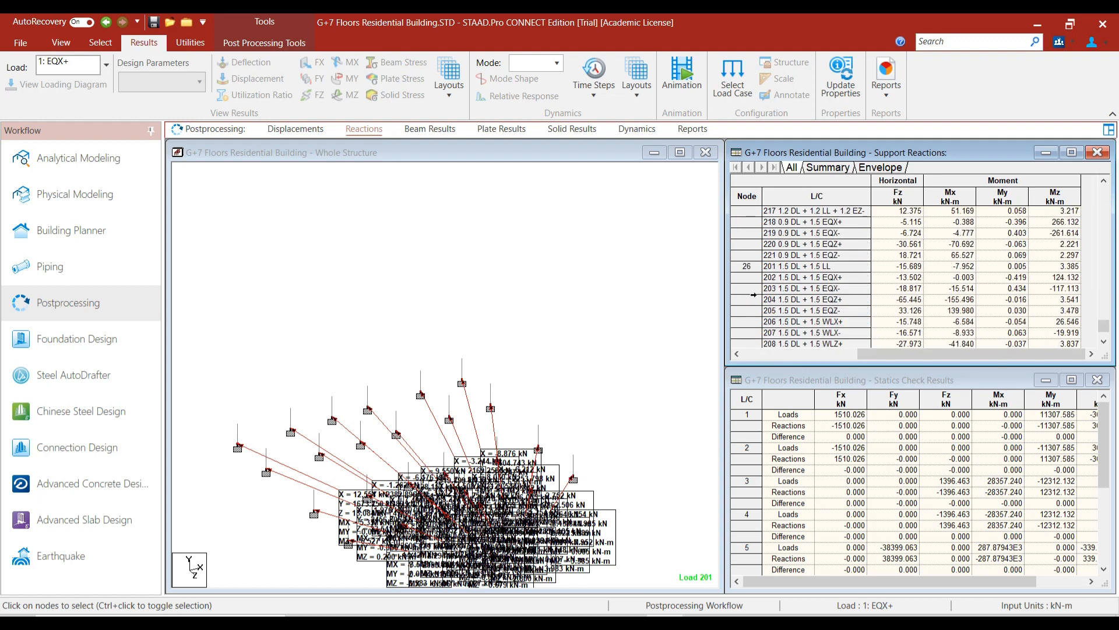
{"action": "left_click", "coordinate": [740, 272]}
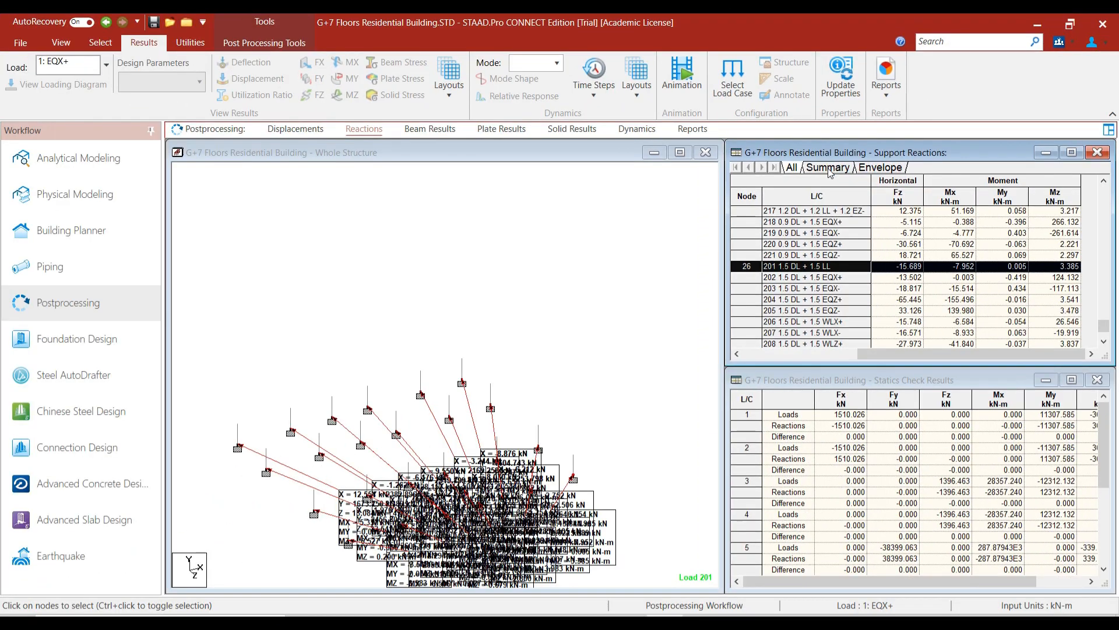
{"action": "left_click", "coordinate": [828, 168]}
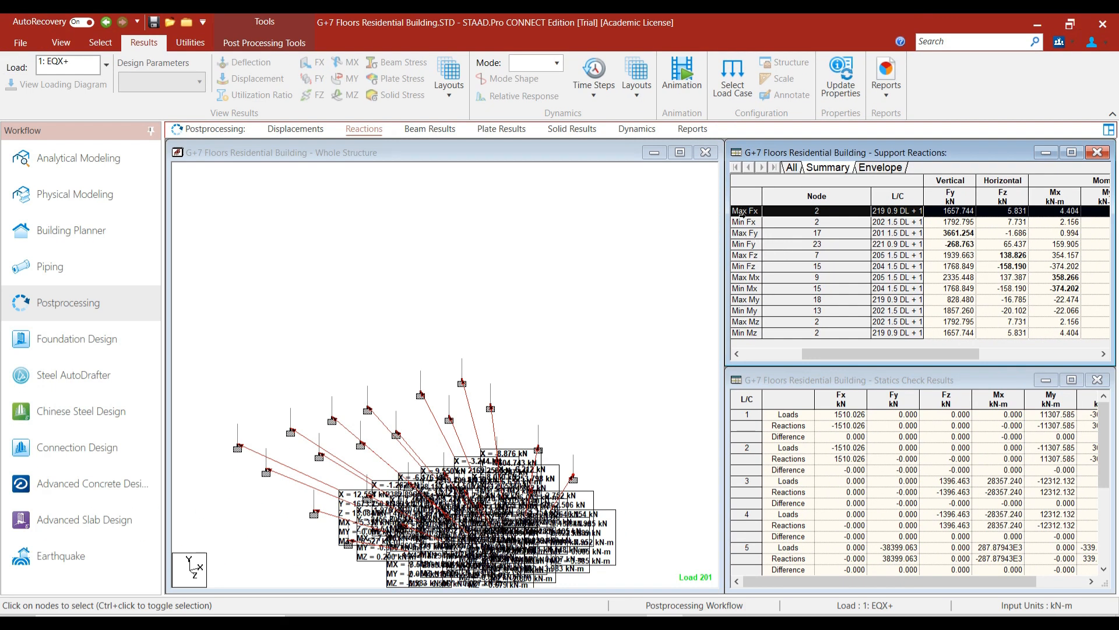
Widen the L/C column and review the Max Fy, Max Fz and Max Mx summary rows.
{"action": "left_click_drag", "start_coordinate": [924, 182], "coordinate": [978, 182]}
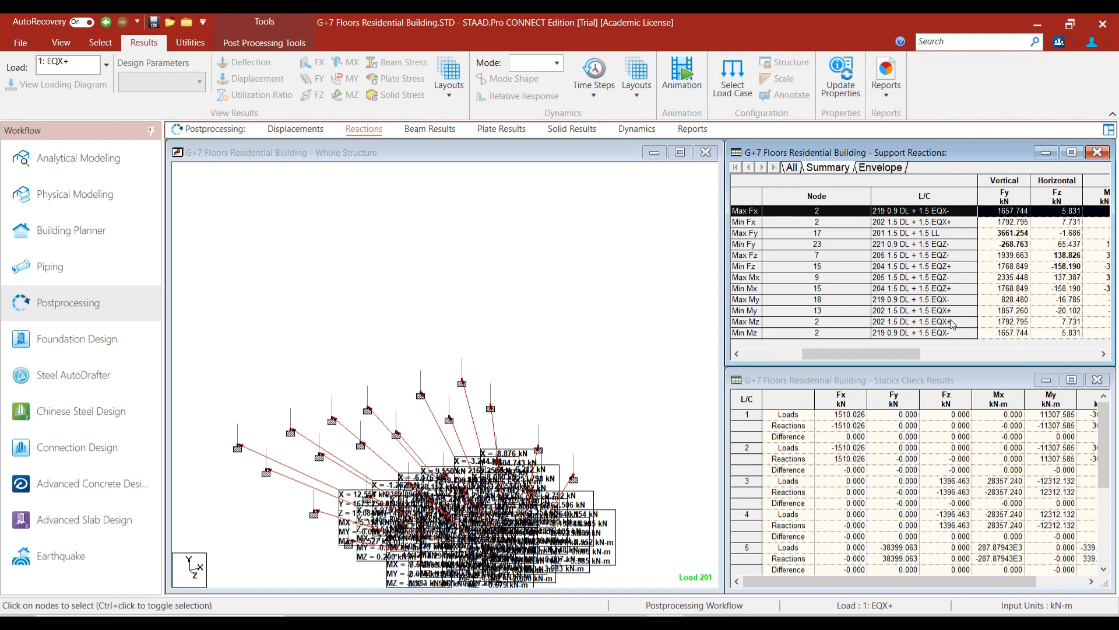
{"action": "left_click_drag", "start_coordinate": [880, 358], "coordinate": [974, 363]}
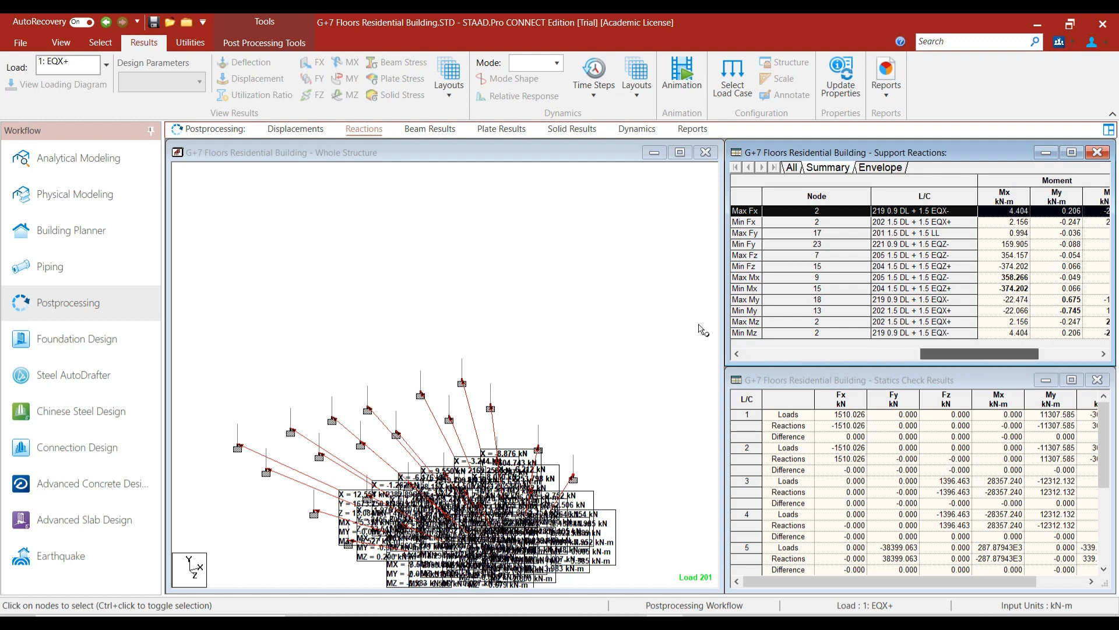
{"action": "left_click", "coordinate": [737, 234]}
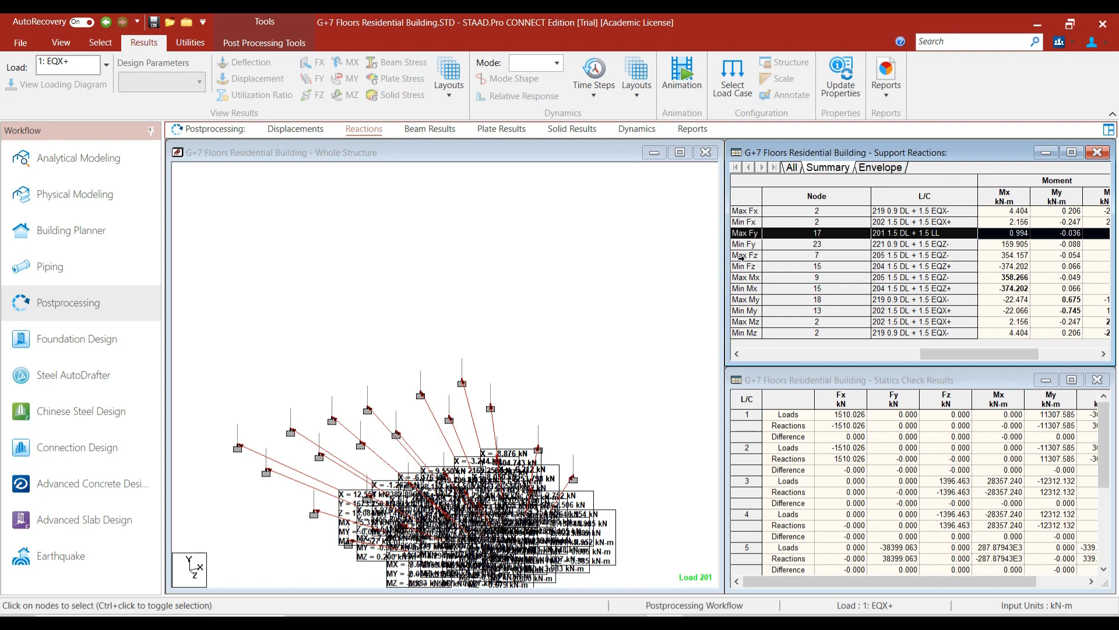
{"action": "left_click", "coordinate": [739, 256]}
{"action": "left_click", "coordinate": [740, 278]}
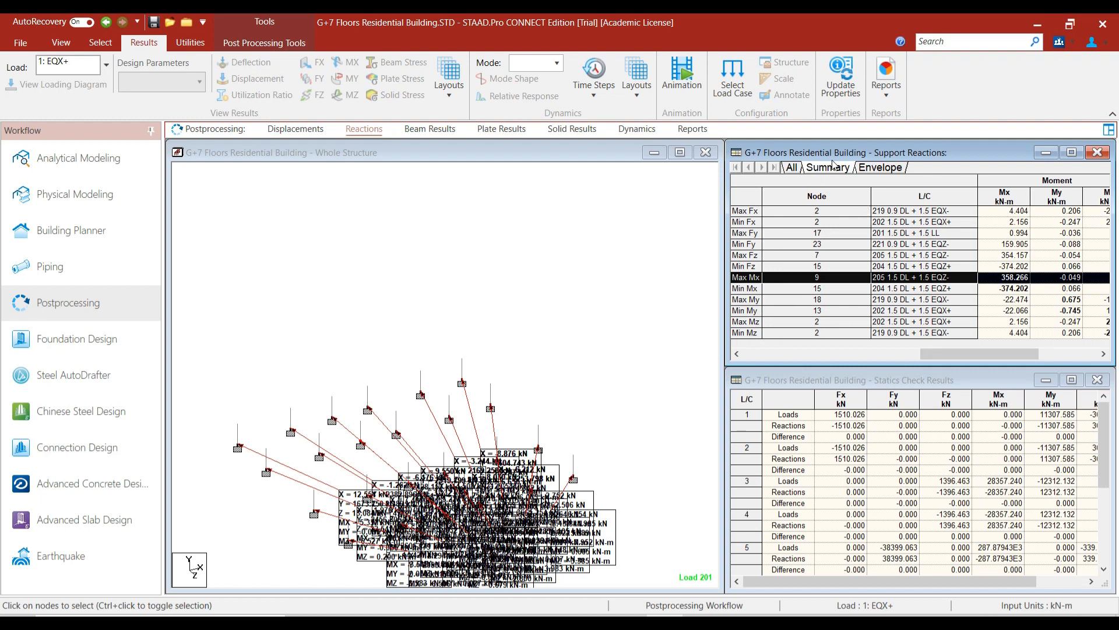
Pan the model and show the Envelope of +ve and -ve reactions per node.
{"action": "left_click_drag", "start_coordinate": [523, 397], "coordinate": [562, 338]}
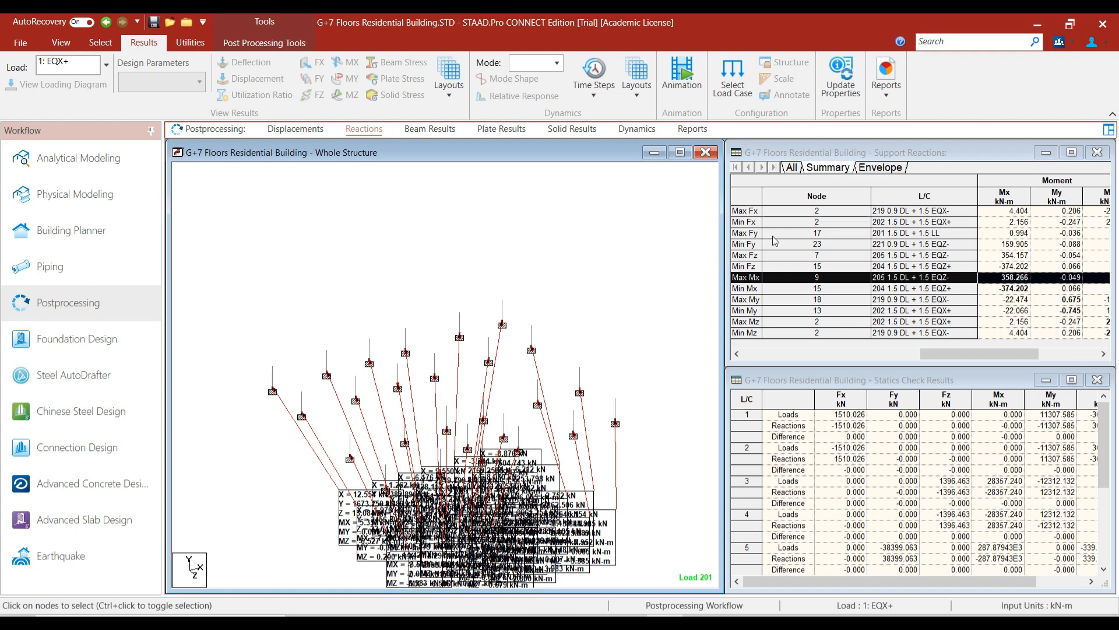
{"action": "left_click", "coordinate": [807, 169]}
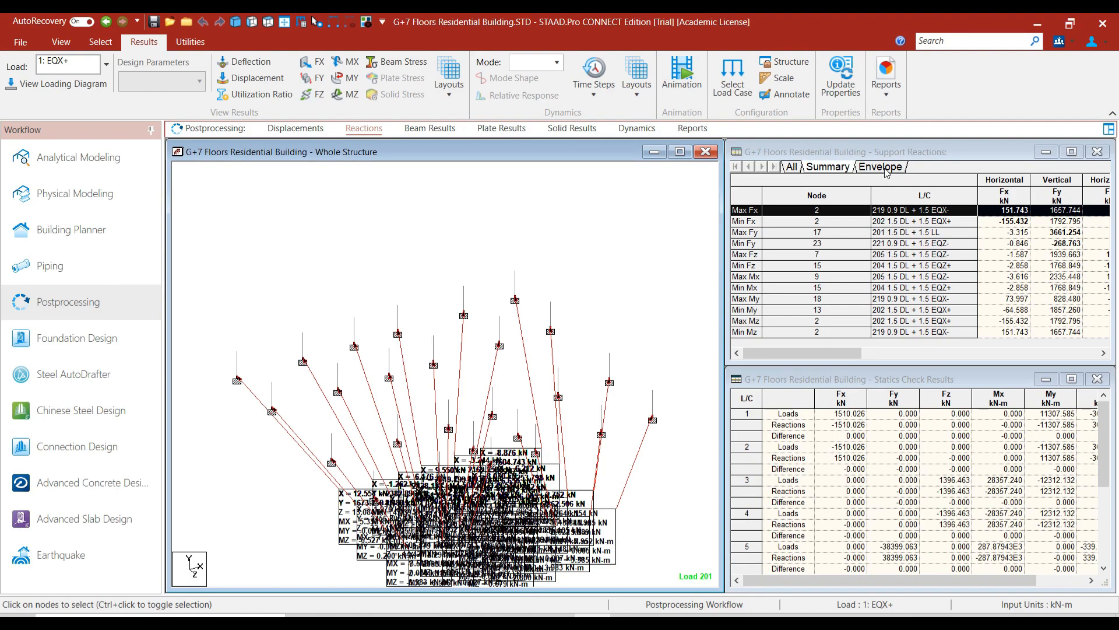
{"action": "left_click", "coordinate": [881, 167]}
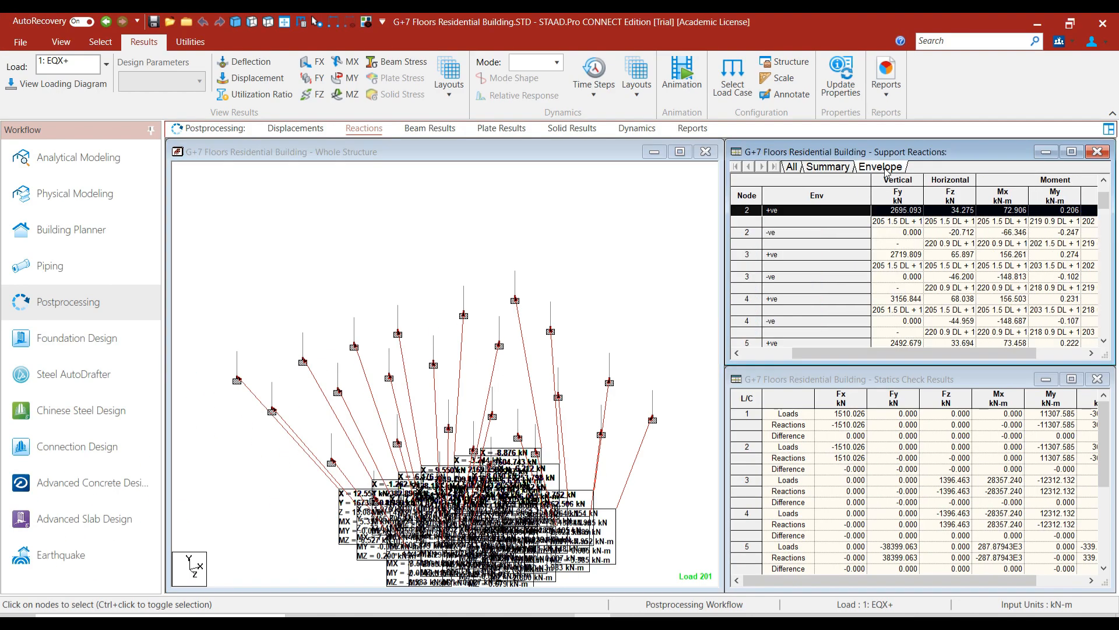
Select node 1's +ve envelope row and add the +ve rows of nodes 2–6.
{"action": "scroll", "coordinate": [829, 272], "scroll_direction": "up", "scroll_amount": 2}
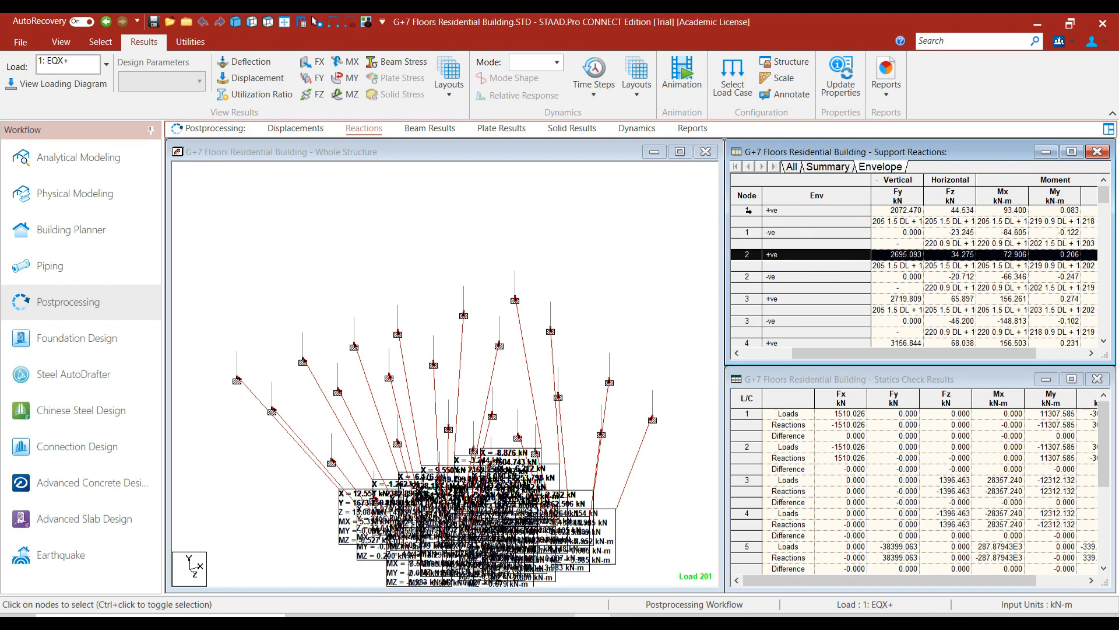
{"action": "left_click", "coordinate": [748, 211]}
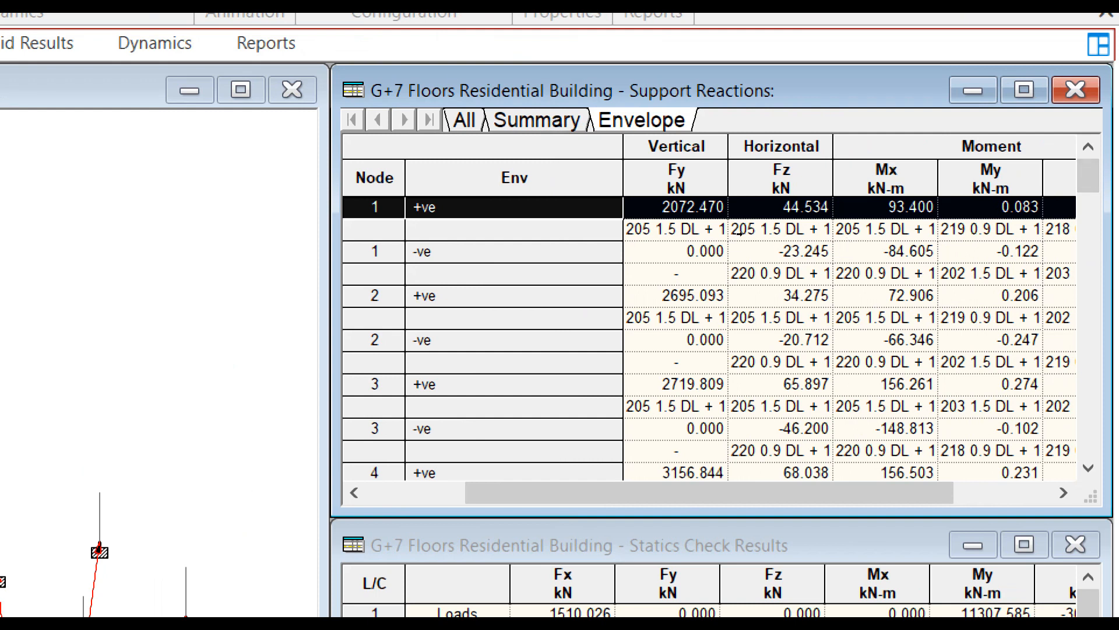
{"action": "key", "text": "Down"}
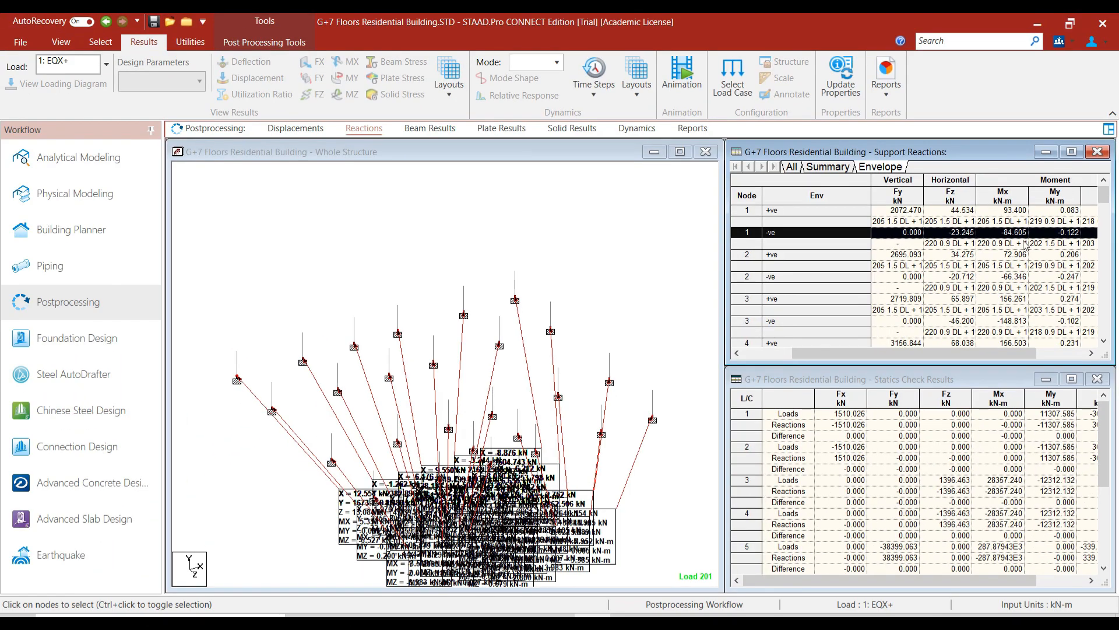
{"action": "left_click", "coordinate": [747, 210]}
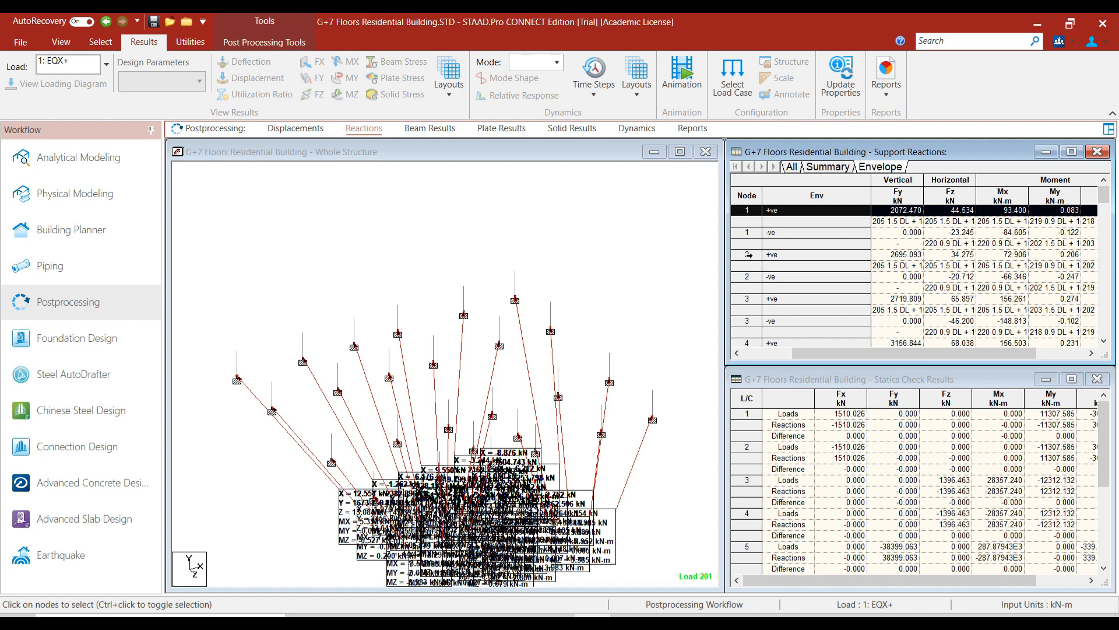
{"action": "left_click", "coordinate": [748, 255], "text": "ctrl"}
{"action": "left_click", "coordinate": [749, 299], "text": "ctrl"}
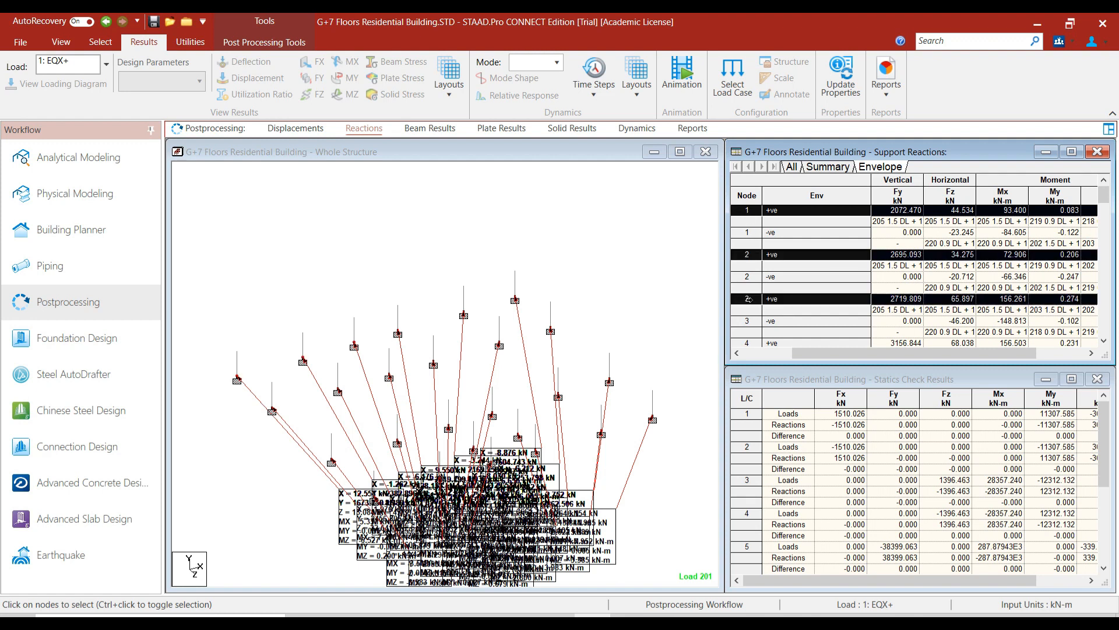
{"action": "scroll", "coordinate": [750, 286], "scroll_direction": "down", "scroll_amount": 1}
{"action": "left_click", "coordinate": [737, 307], "text": "ctrl"}
{"action": "scroll", "coordinate": [741, 300], "scroll_direction": "down", "scroll_amount": 2}
{"action": "left_click", "coordinate": [743, 299], "text": "ctrl"}
{"action": "scroll", "coordinate": [743, 298], "scroll_direction": "down", "scroll_amount": 1}
{"action": "left_click", "coordinate": [745, 298], "text": "ctrl"}
{"action": "scroll", "coordinate": [745, 298], "scroll_direction": "down", "scroll_amount": 1}
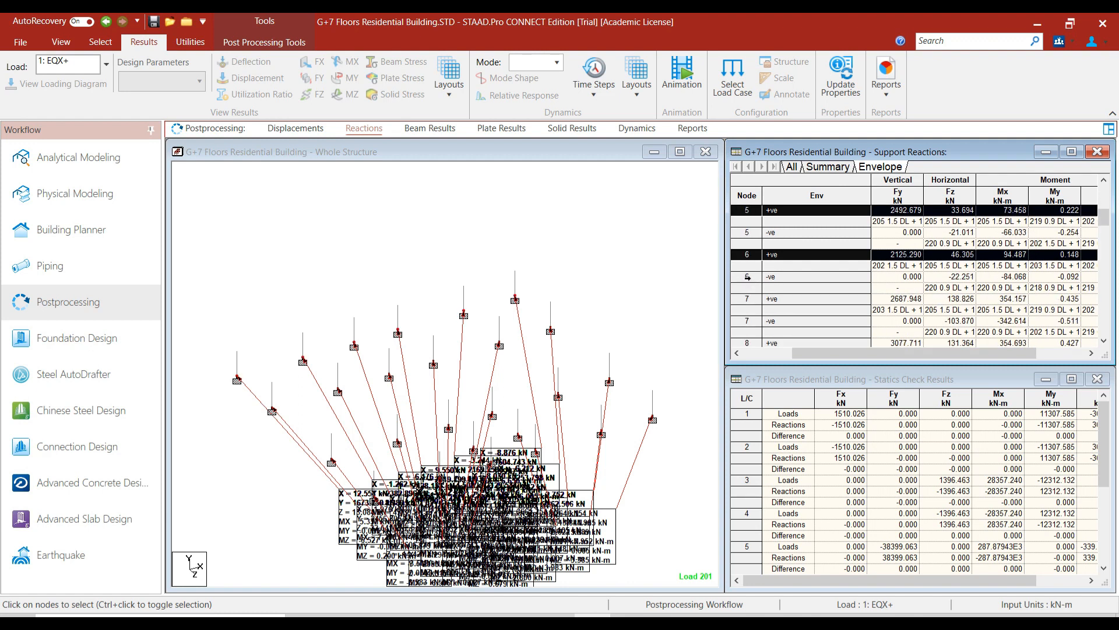
{"action": "scroll", "coordinate": [747, 279], "scroll_direction": "down", "scroll_amount": 1}
Add the +ve envelope rows of nodes 7 through 17 to the selection.
{"action": "left_click", "coordinate": [748, 287], "text": "ctrl"}
{"action": "scroll", "coordinate": [748, 282], "scroll_direction": "down", "scroll_amount": 2}
{"action": "left_click", "coordinate": [748, 278], "text": "ctrl"}
{"action": "scroll", "coordinate": [749, 278], "scroll_direction": "down", "scroll_amount": 1}
{"action": "left_click", "coordinate": [750, 287], "text": "ctrl"}
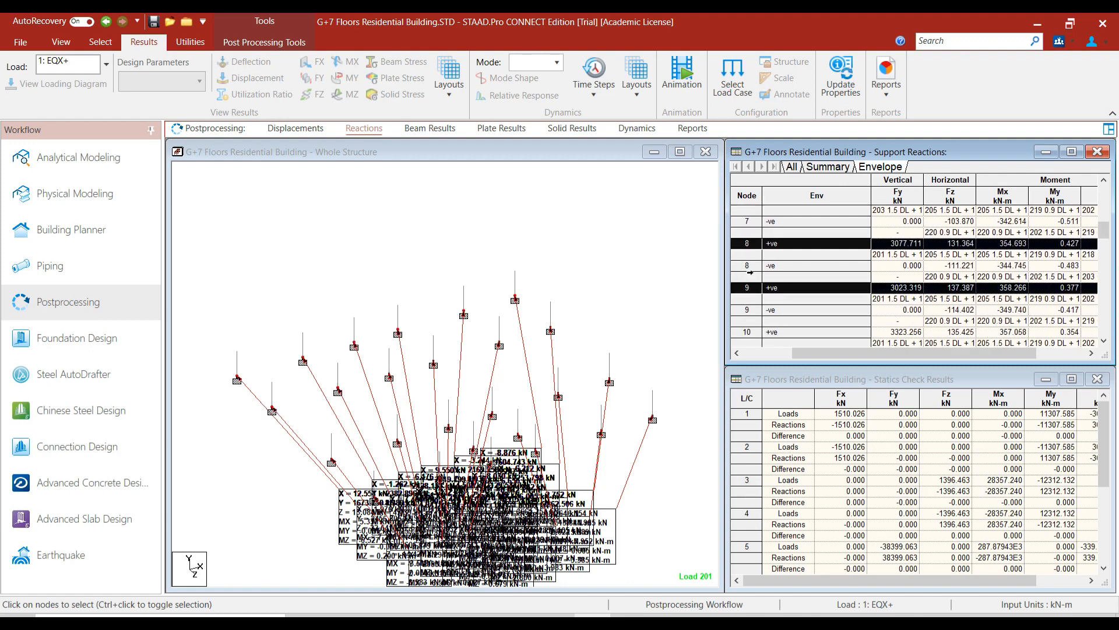
{"action": "scroll", "coordinate": [749, 272], "scroll_direction": "down", "scroll_amount": 2}
{"action": "left_click", "coordinate": [749, 277], "text": "ctrl"}
{"action": "scroll", "coordinate": [749, 277], "scroll_direction": "down", "scroll_amount": 1}
{"action": "left_click", "coordinate": [749, 277], "text": "ctrl"}
{"action": "scroll", "coordinate": [749, 277], "scroll_direction": "down", "scroll_amount": 1}
{"action": "left_click", "coordinate": [748, 287], "text": "ctrl"}
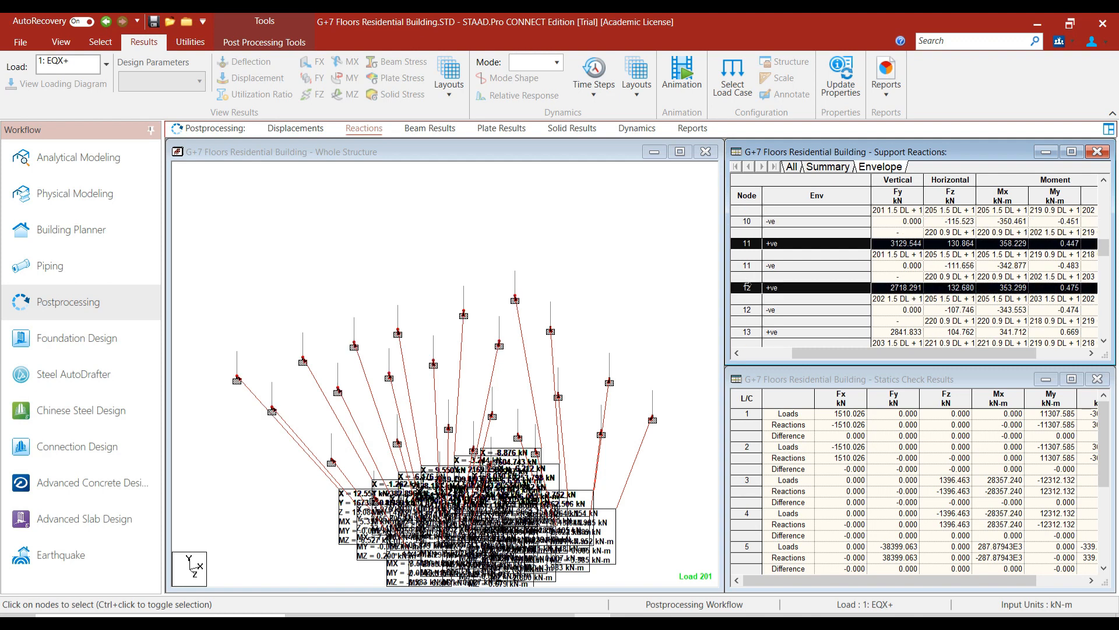
{"action": "scroll", "coordinate": [747, 287], "scroll_direction": "down", "scroll_amount": 1}
{"action": "left_click", "coordinate": [747, 296], "text": "ctrl"}
{"action": "scroll", "coordinate": [748, 292], "scroll_direction": "down", "scroll_amount": 1}
{"action": "left_click", "coordinate": [748, 296], "text": "ctrl"}
{"action": "scroll", "coordinate": [749, 285], "scroll_direction": "down", "scroll_amount": 1}
{"action": "left_click", "coordinate": [748, 298], "text": "ctrl"}
{"action": "scroll", "coordinate": [747, 298], "scroll_direction": "down", "scroll_amount": 1}
{"action": "left_click", "coordinate": [747, 309], "text": "ctrl"}
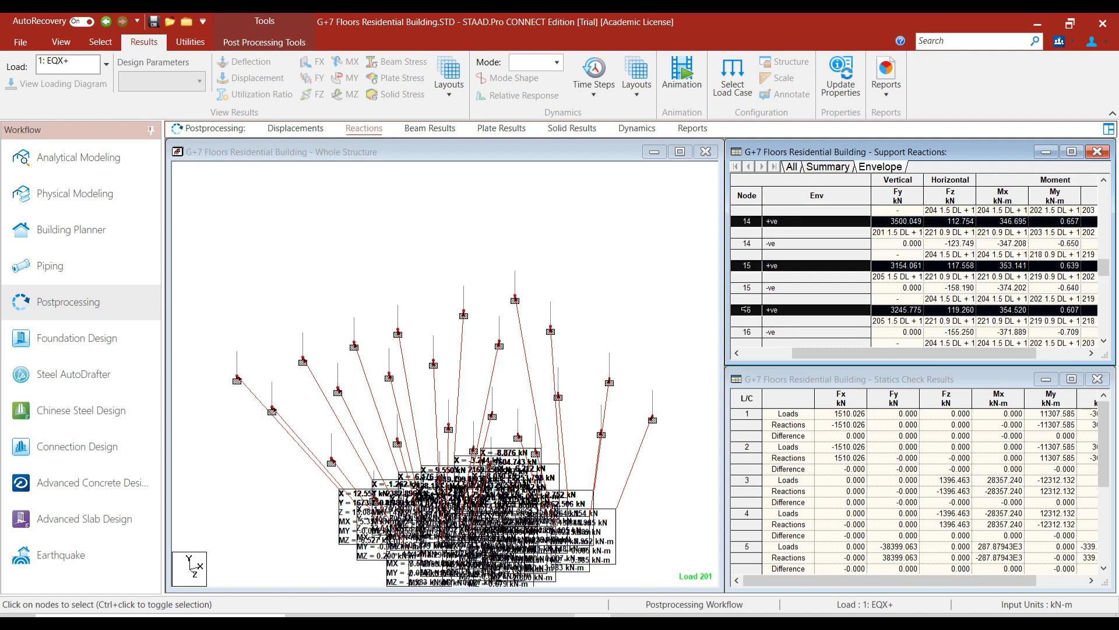
{"action": "scroll", "coordinate": [747, 306], "scroll_direction": "down", "scroll_amount": 1}
{"action": "left_click", "coordinate": [747, 310], "text": "ctrl"}
{"action": "scroll", "coordinate": [747, 309], "scroll_direction": "down", "scroll_amount": 1}
Add the +ve envelope rows of nodes 18 through 26 to the selection.
{"action": "left_click", "coordinate": [747, 310], "text": "ctrl"}
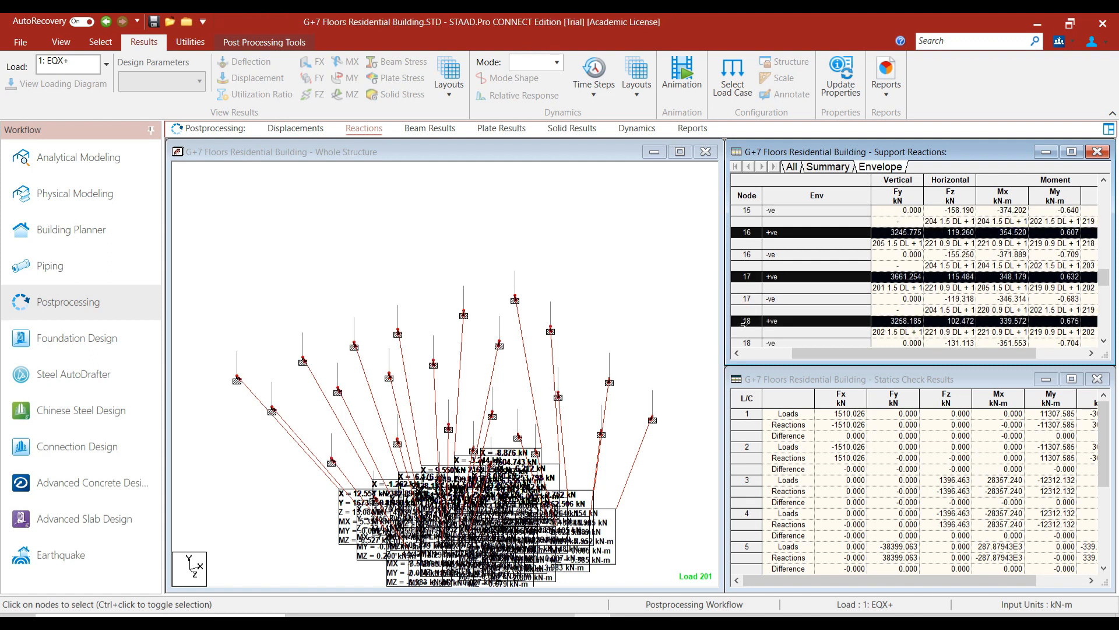
{"action": "scroll", "coordinate": [747, 311], "scroll_direction": "down", "scroll_amount": 1}
{"action": "left_click", "coordinate": [749, 300], "text": "ctrl"}
{"action": "scroll", "coordinate": [750, 312], "scroll_direction": "down", "scroll_amount": 1}
{"action": "left_click", "coordinate": [749, 318], "text": "ctrl"}
{"action": "scroll", "coordinate": [749, 314], "scroll_direction": "down", "scroll_amount": 1}
{"action": "left_click", "coordinate": [749, 317], "text": "ctrl"}
{"action": "scroll", "coordinate": [749, 306], "scroll_direction": "down", "scroll_amount": 1}
{"action": "left_click", "coordinate": [747, 320], "text": "ctrl"}
{"action": "scroll", "coordinate": [748, 308], "scroll_direction": "down", "scroll_amount": 1}
{"action": "left_click", "coordinate": [749, 320], "text": "ctrl"}
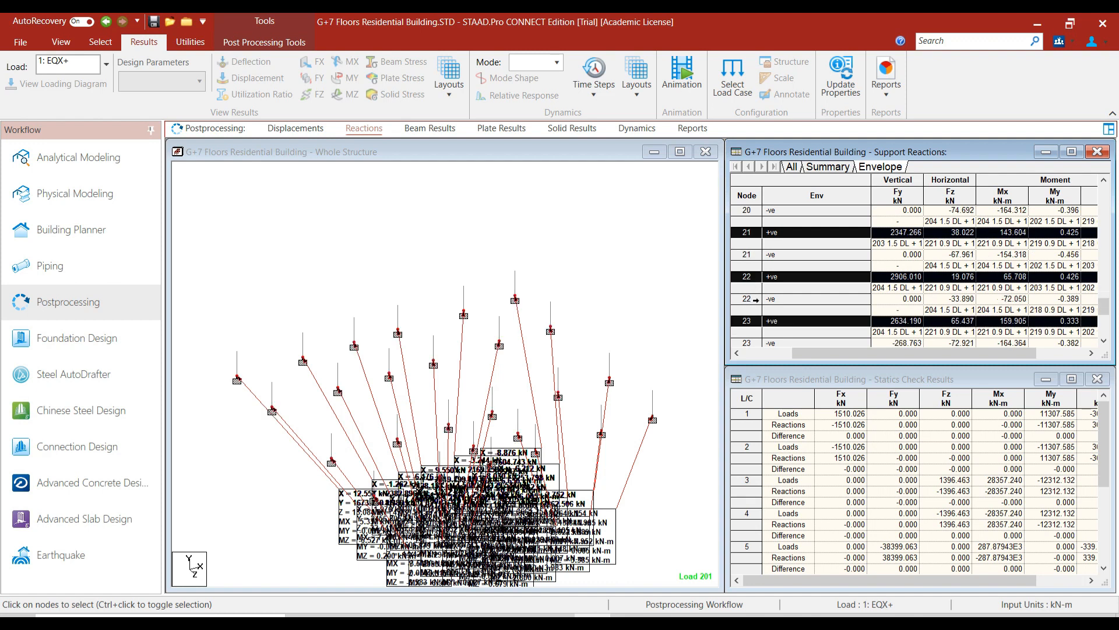
{"action": "scroll", "coordinate": [753, 300], "scroll_direction": "down", "scroll_amount": 1}
{"action": "left_click", "coordinate": [749, 332], "text": "ctrl"}
{"action": "scroll", "coordinate": [749, 308], "scroll_direction": "down", "scroll_amount": 1}
{"action": "left_click", "coordinate": [748, 342], "text": "ctrl"}
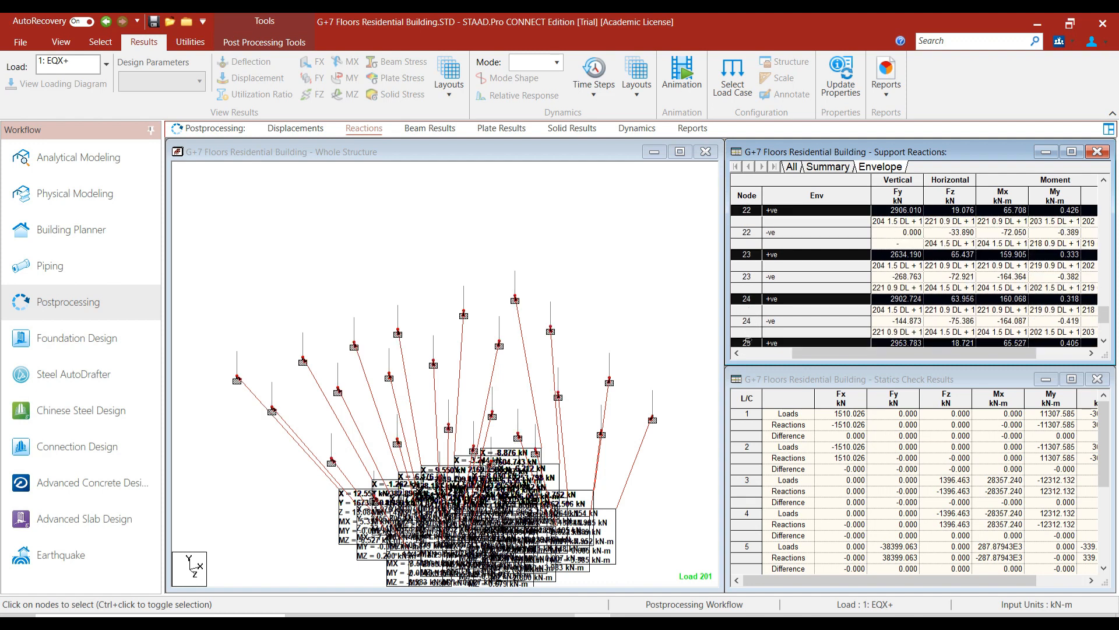
{"action": "scroll", "coordinate": [755, 303], "scroll_direction": "down", "scroll_amount": 1}
{"action": "left_click", "coordinate": [751, 342], "text": "ctrl"}
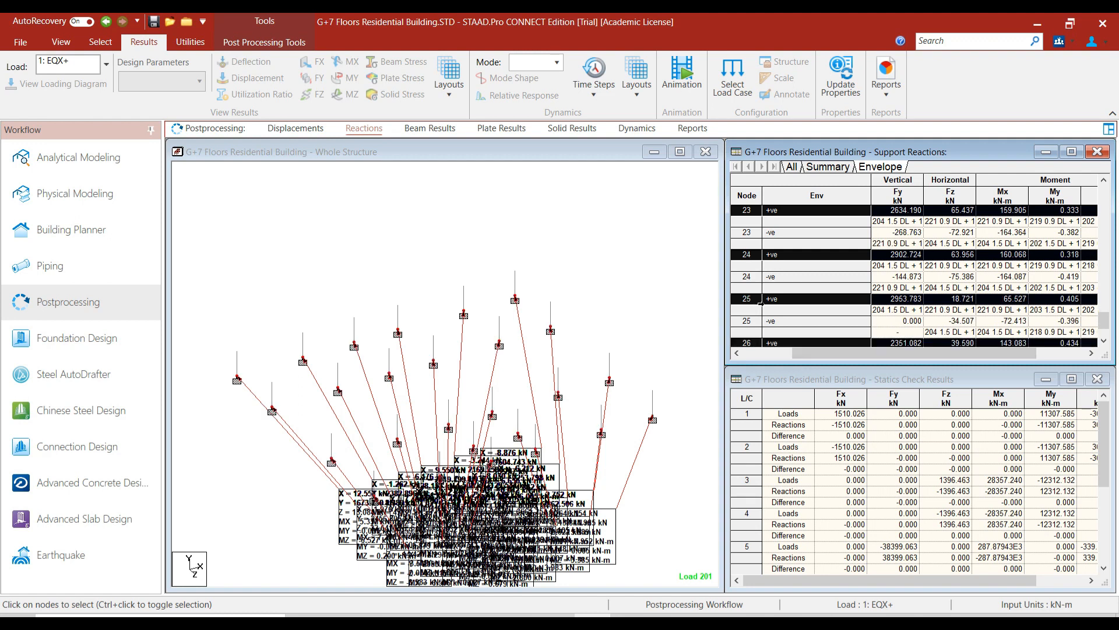
{"action": "scroll", "coordinate": [761, 303], "scroll_direction": "down", "scroll_amount": 1}
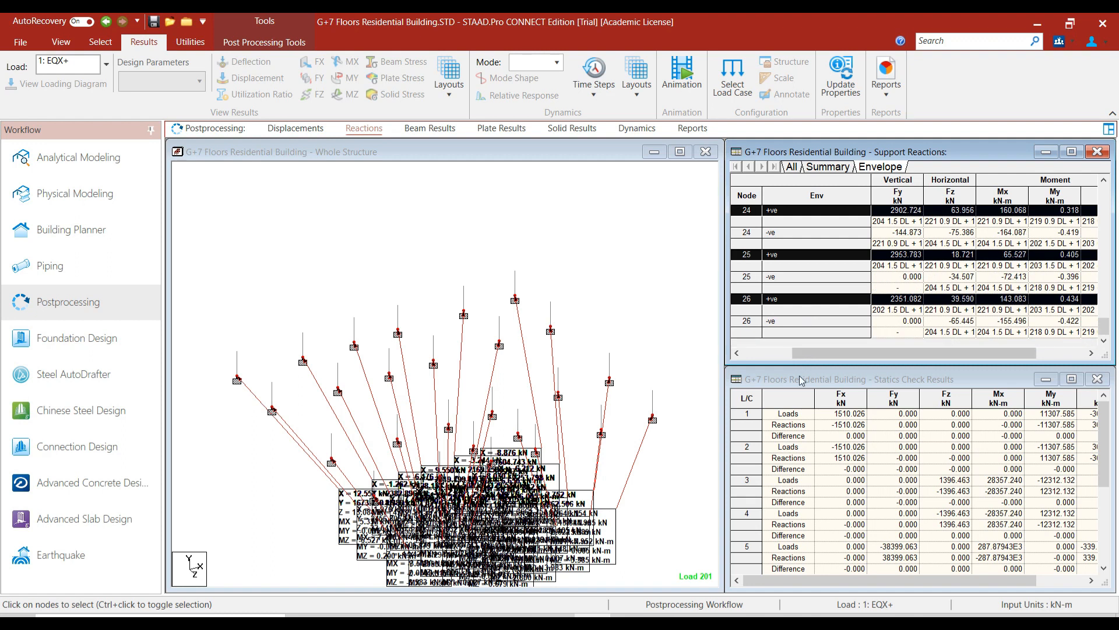
{"action": "left_click", "coordinate": [632, 621]}
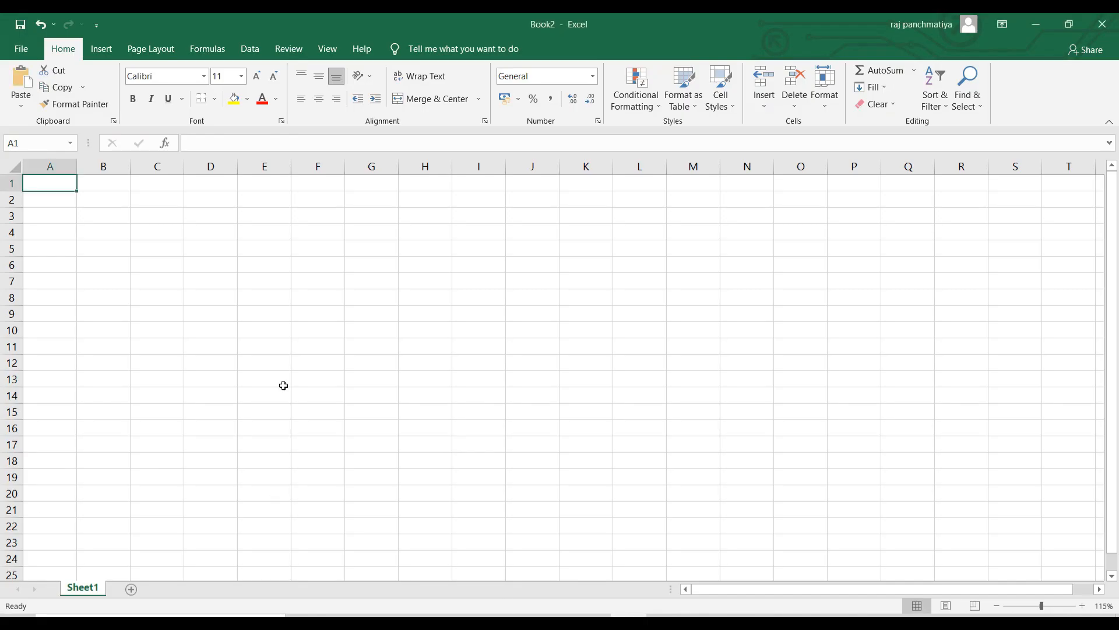
Paste the reaction rows, delete the +ve label column B, and insert an empty header row.
{"action": "key", "text": "ctrl+v"}
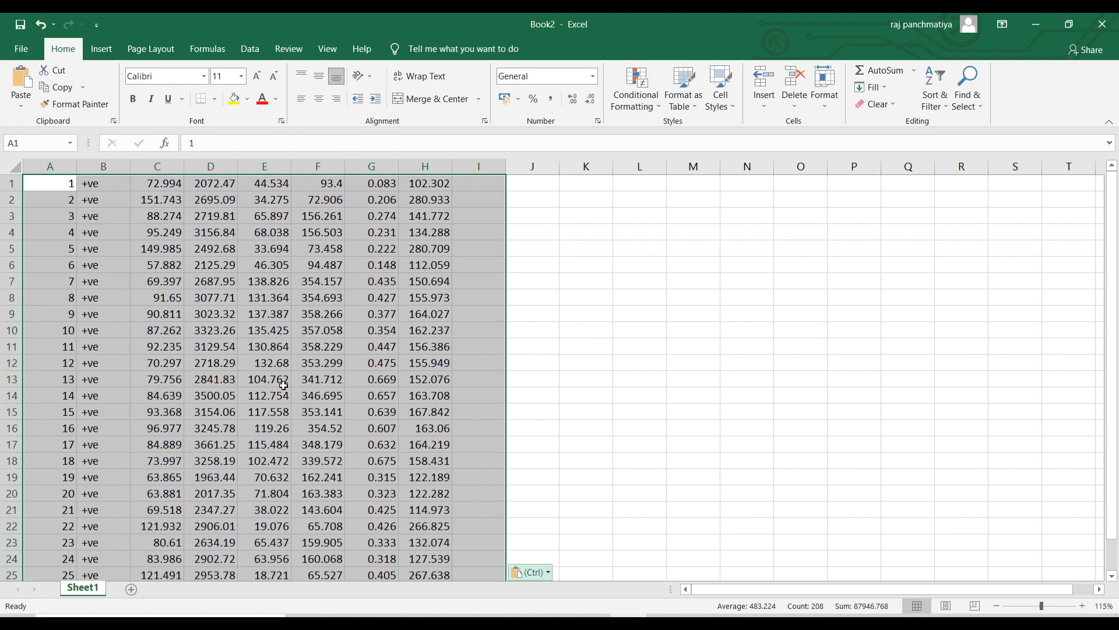
{"action": "left_click", "coordinate": [577, 328]}
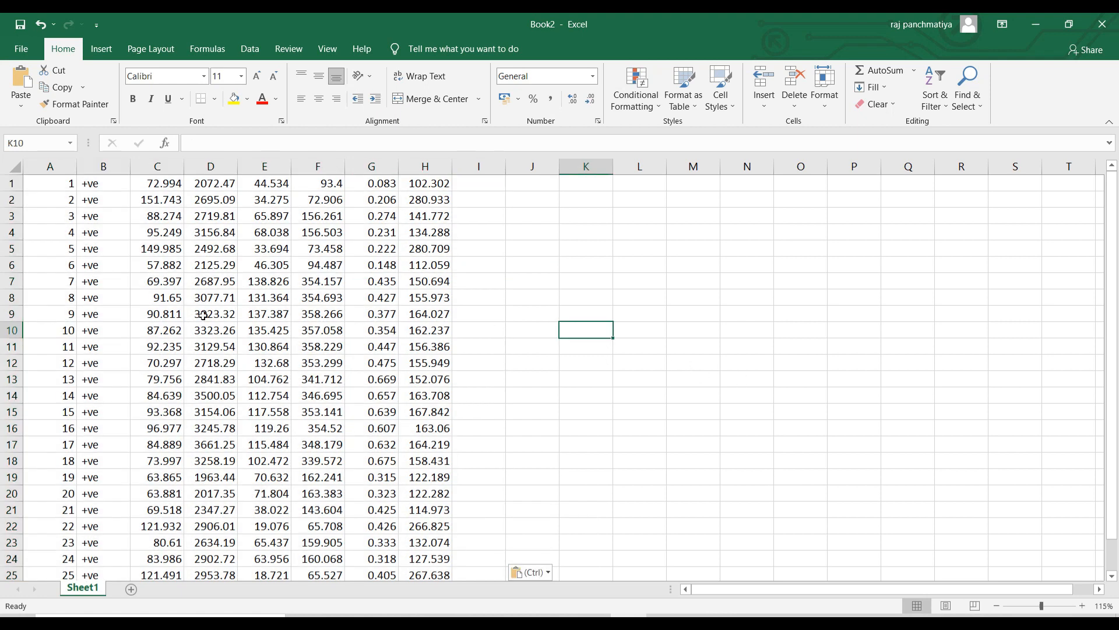
{"action": "left_click", "coordinate": [93, 167]}
{"action": "right_click", "coordinate": [93, 168]}
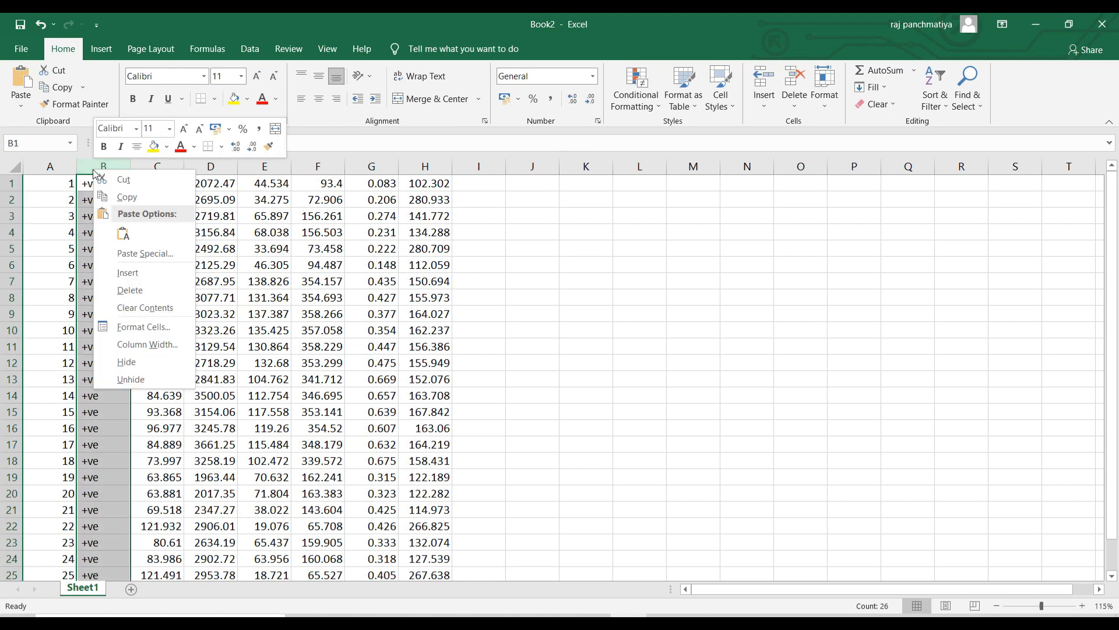
{"action": "left_click", "coordinate": [131, 290]}
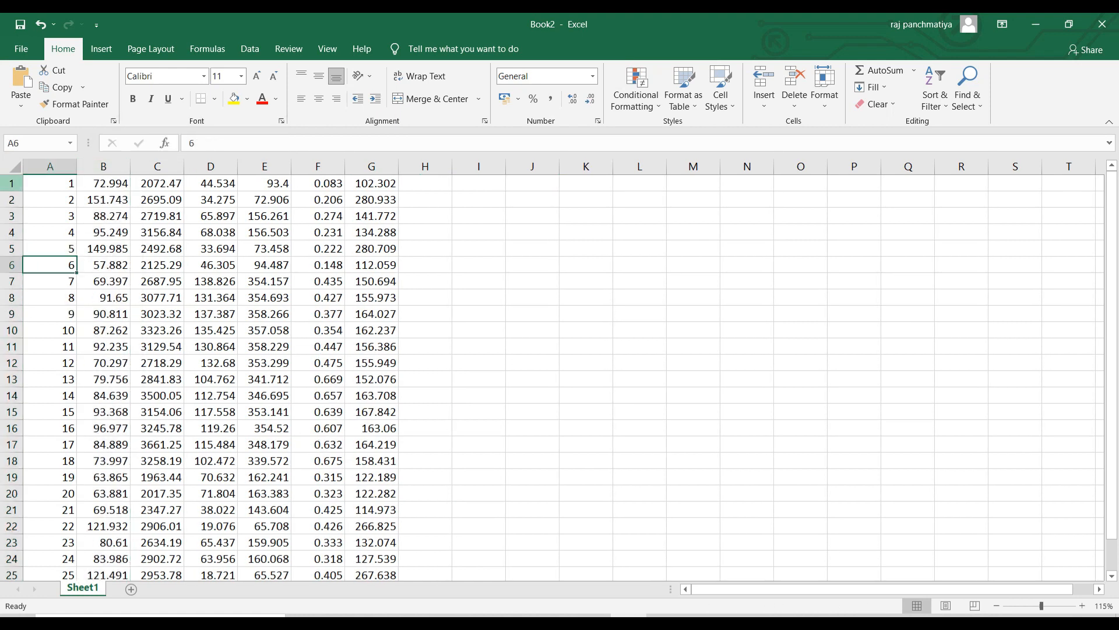
{"action": "left_click", "coordinate": [11, 183]}
{"action": "right_click", "coordinate": [11, 183]}
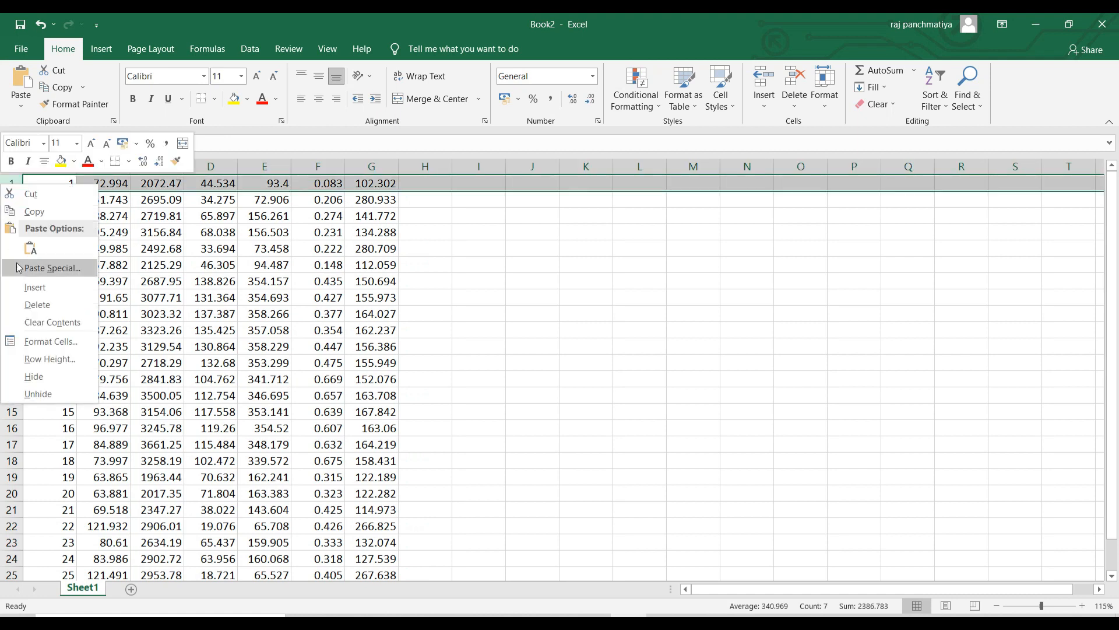
{"action": "left_click", "coordinate": [34, 288]}
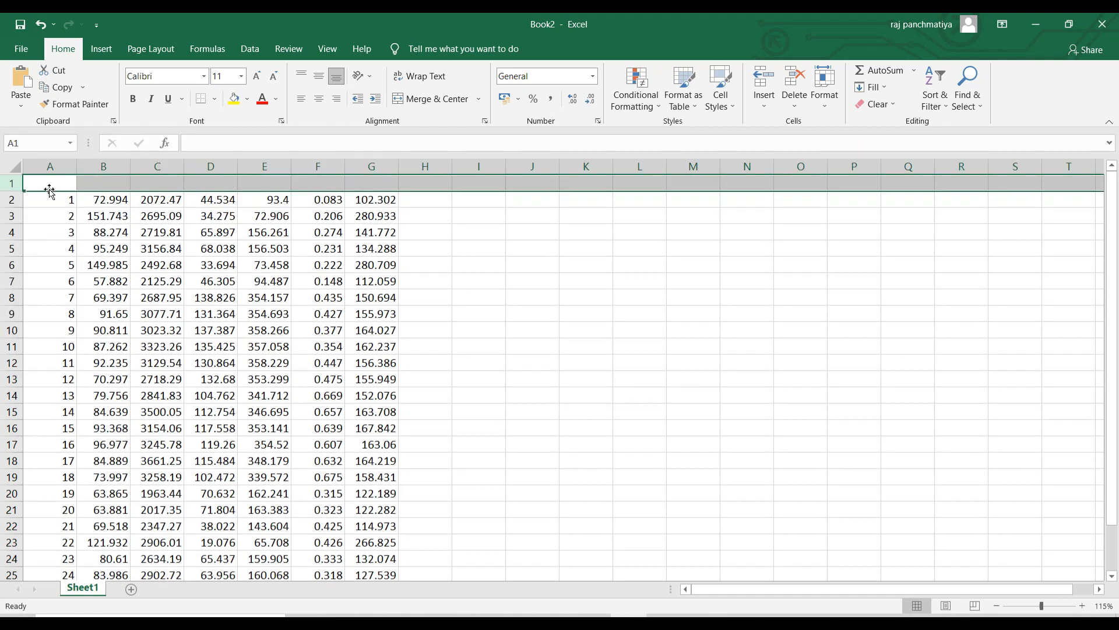
Enter headers Node, Fx, Fy, Fz, Mx, My and Mz across A1:G1.
{"action": "left_click", "coordinate": [49, 182]}
{"action": "type", "text": "Node"}
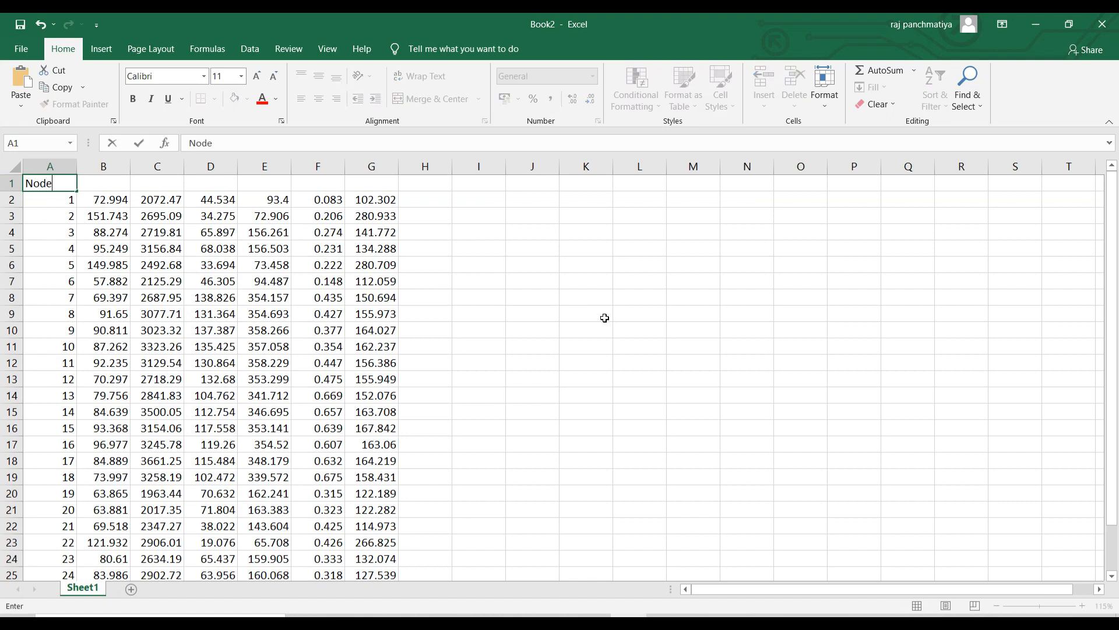
{"action": "key", "text": "Tab"}
{"action": "type", "text": "Fx"}
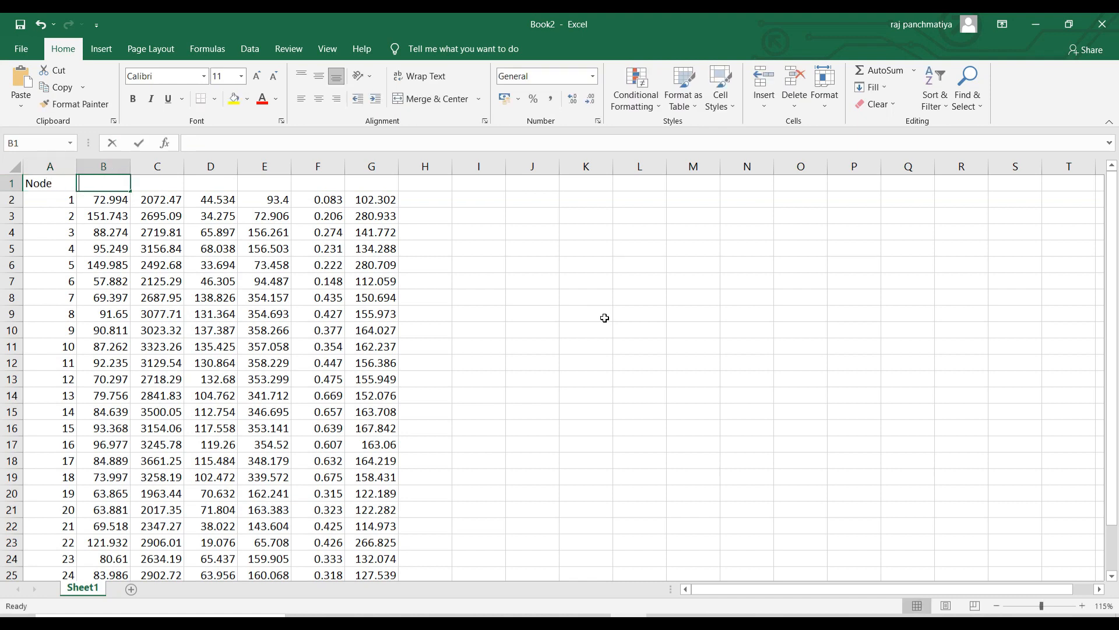
{"action": "key", "text": "Tab"}
{"action": "type", "text": "F"}
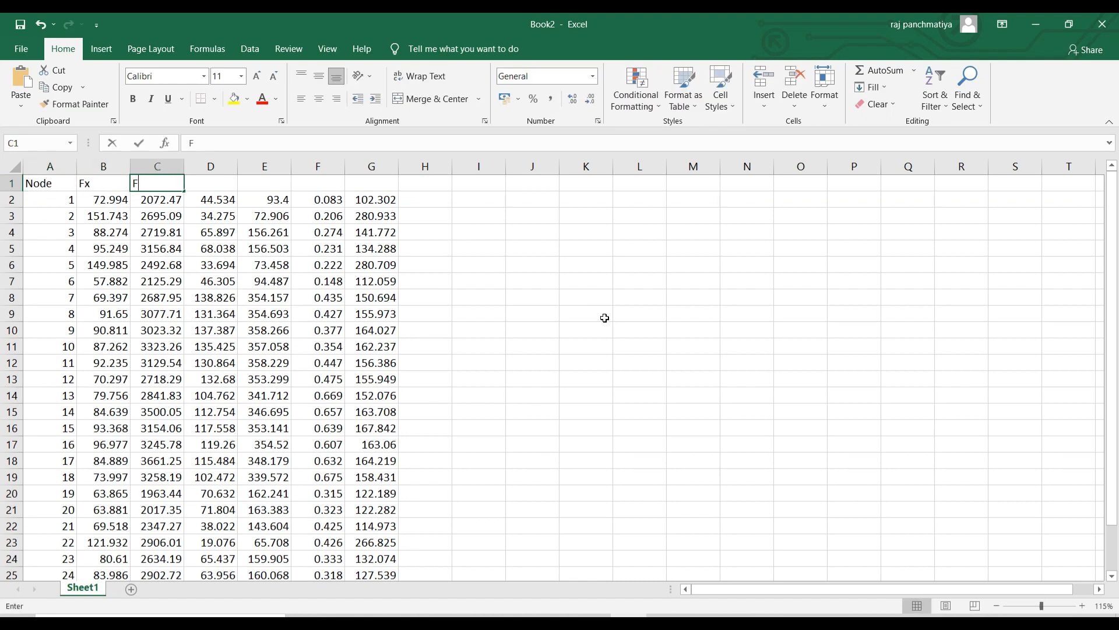
{"action": "key", "text": "Tab"}
{"action": "type", "text": "F"}
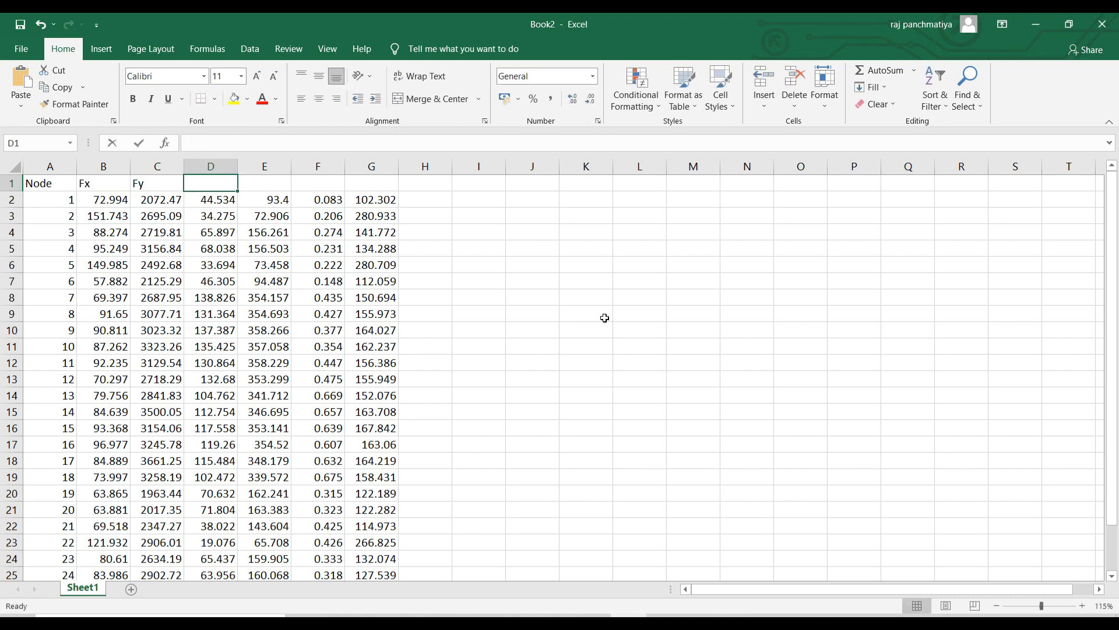
{"action": "key", "text": "Tab"}
{"action": "type", "text": "M"}
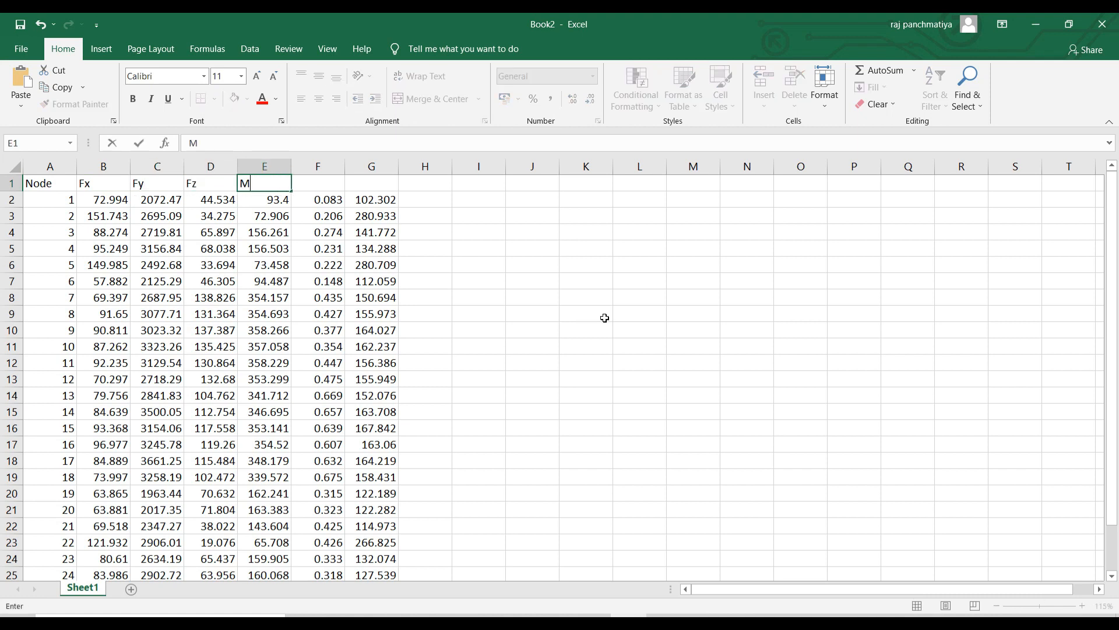
{"action": "key", "text": "Tab"}
{"action": "type", "text": "My"}
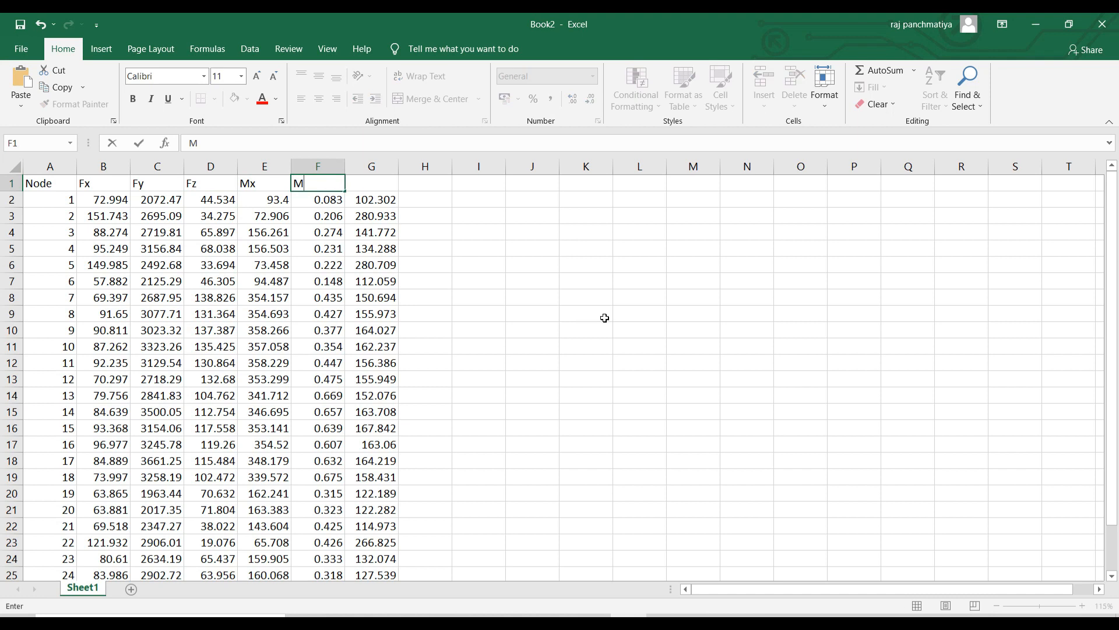
{"action": "key", "text": "Tab"}
{"action": "type", "text": "M"}
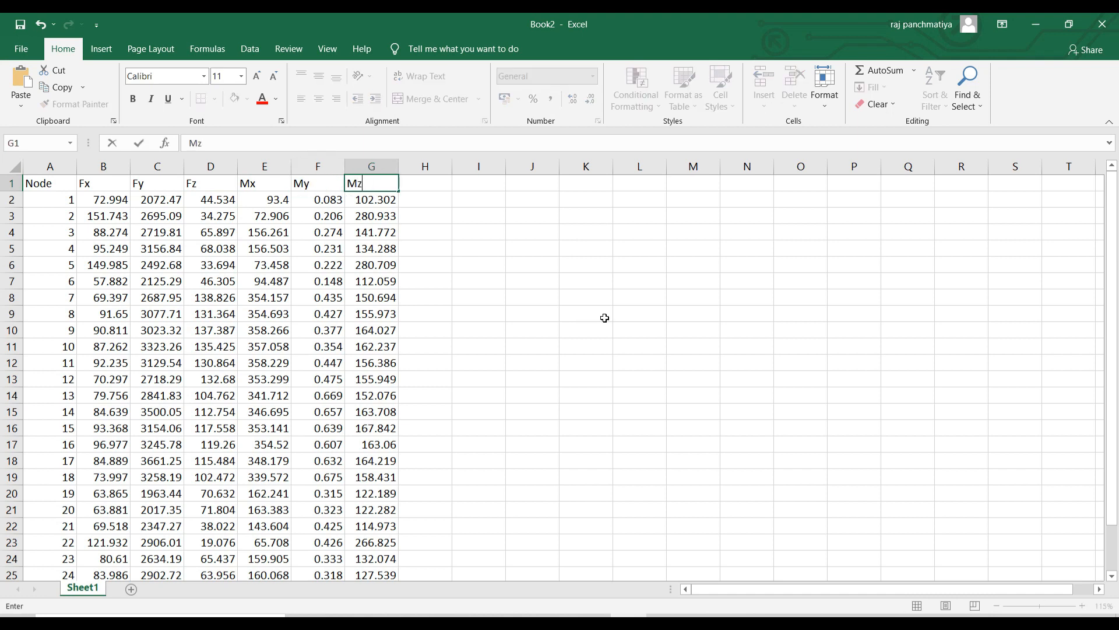
{"action": "left_click", "coordinate": [605, 318]}
Make the header row A1:G1 bold.
{"action": "left_click_drag", "start_coordinate": [35, 183], "coordinate": [365, 184]}
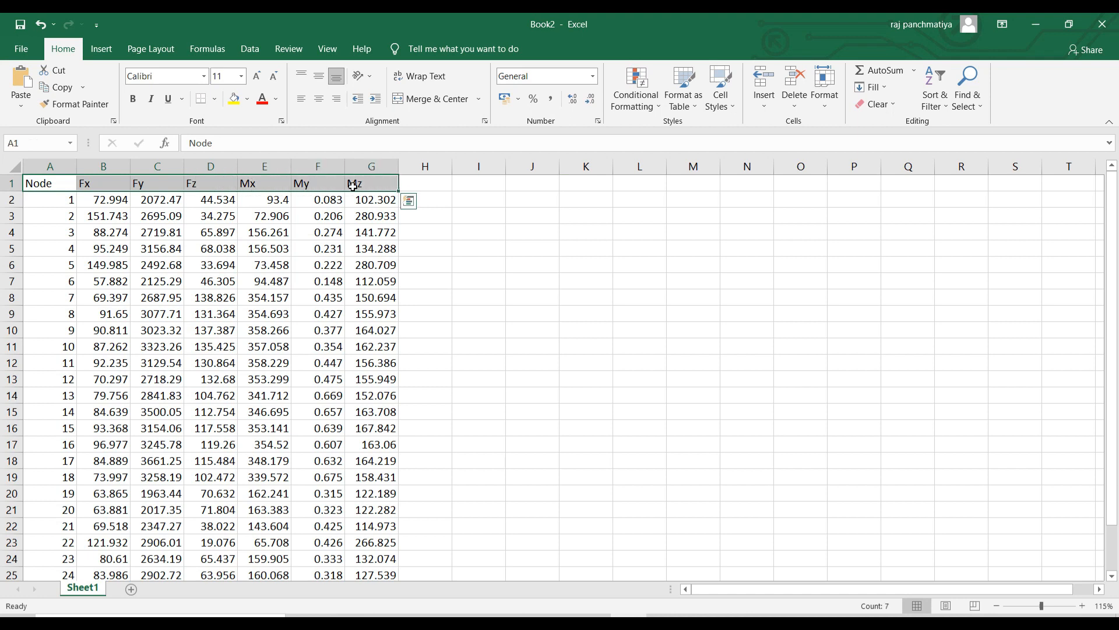
{"action": "key", "text": "ctrl+b"}
{"action": "left_click", "coordinate": [716, 292]}
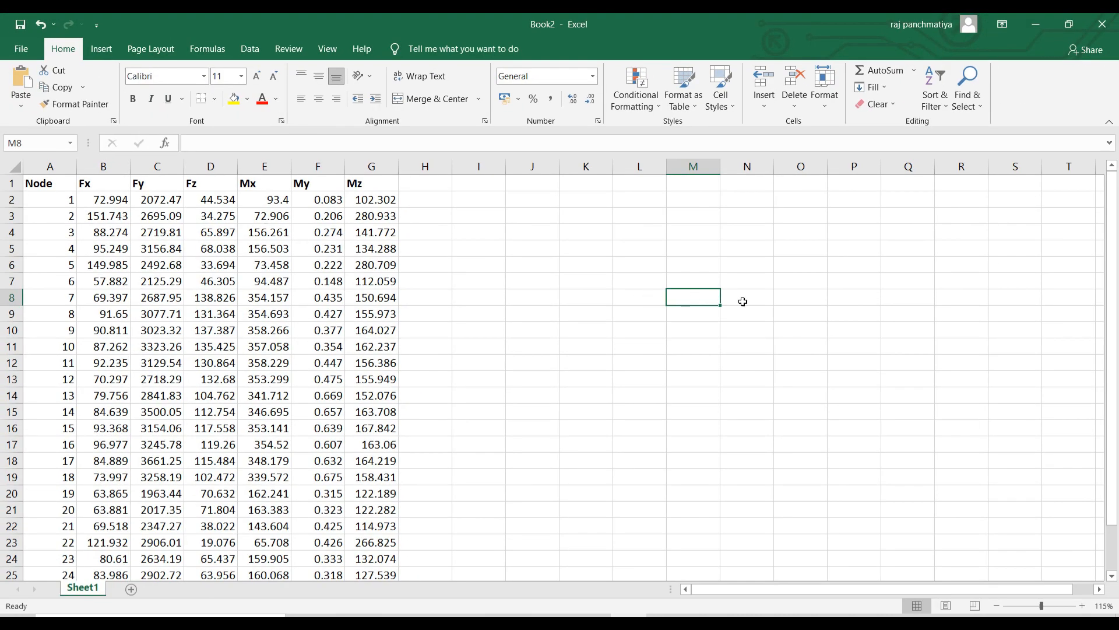
Label cells Q7 and Q8 as Fck and Fy.
{"action": "left_click", "coordinate": [849, 300]}
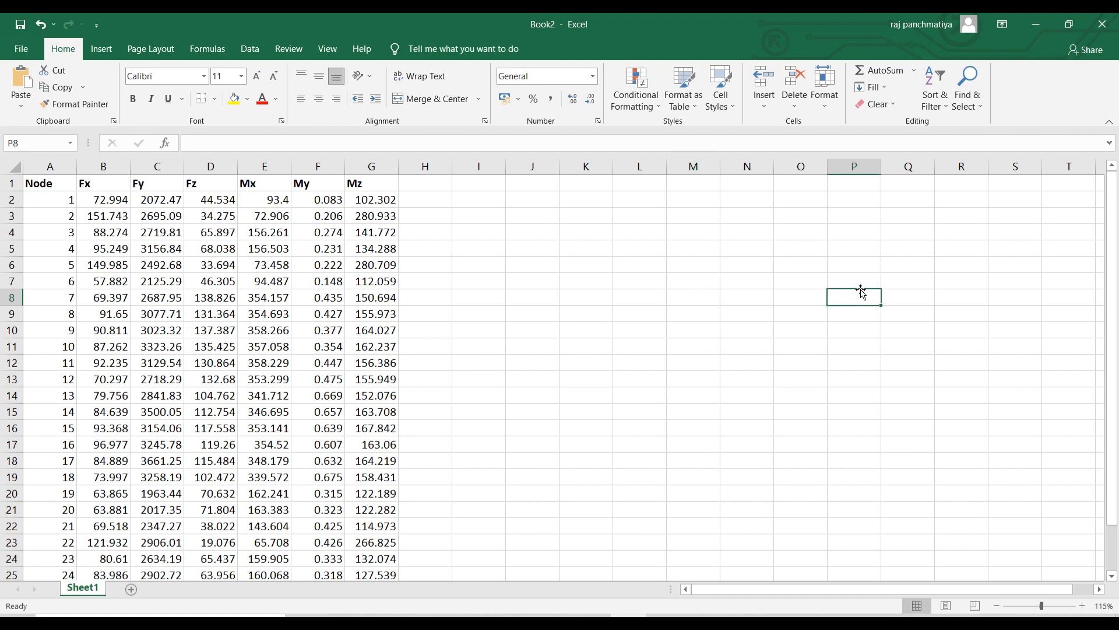
{"action": "left_click", "coordinate": [902, 283]}
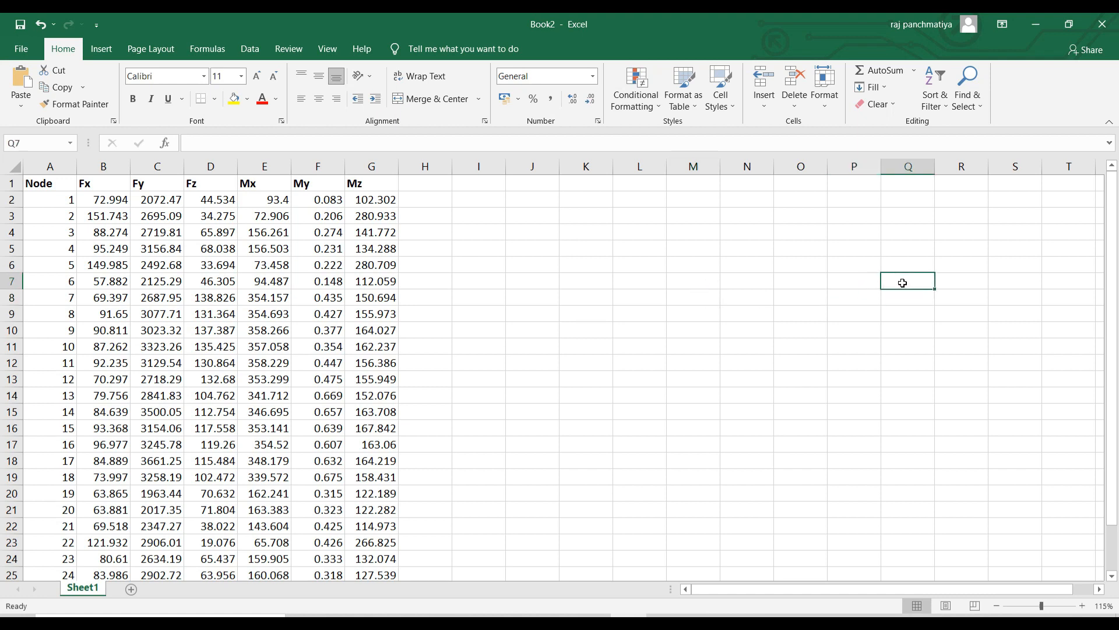
{"action": "type", "text": "Fck"}
{"action": "key", "text": "Return"}
{"action": "type", "text": "Fy"}
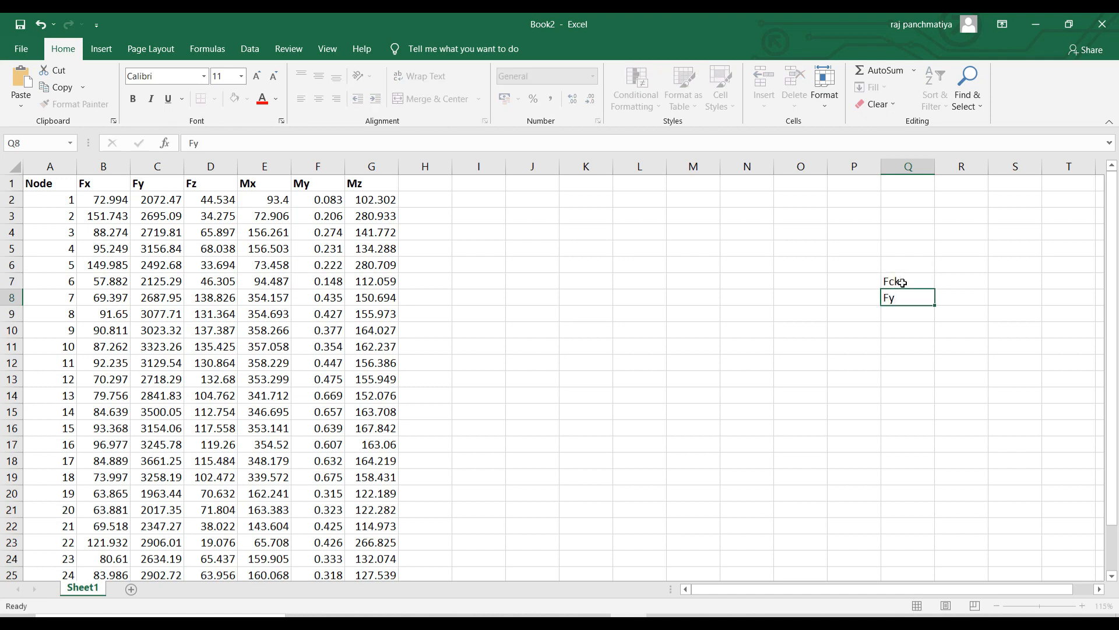
{"action": "key", "text": "Tab"}
Enter 25 for Fck with unit N/mm2 in S7, and 500 for Fy.
{"action": "left_click", "coordinate": [955, 284]}
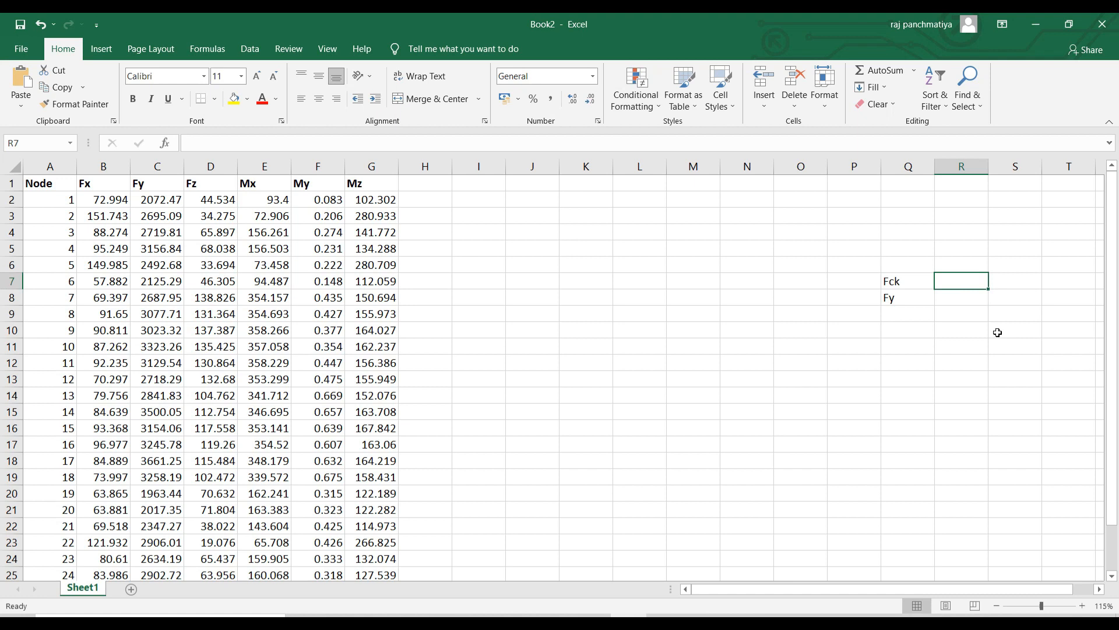
{"action": "type", "text": "25"}
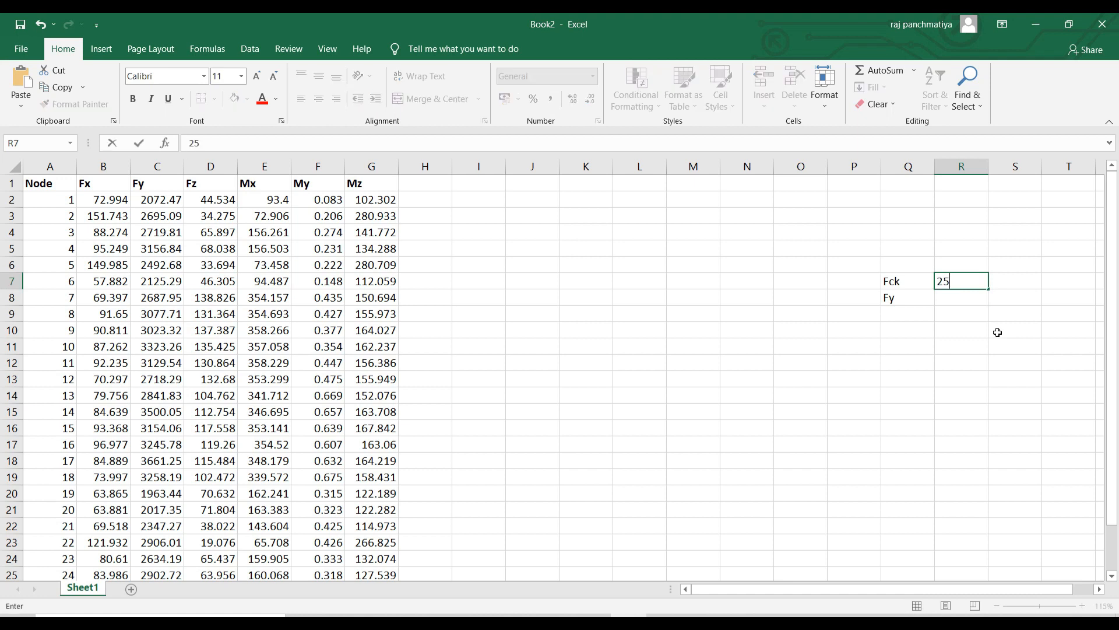
{"action": "key", "text": "Tab"}
{"action": "type", "text": "N/mm2"}
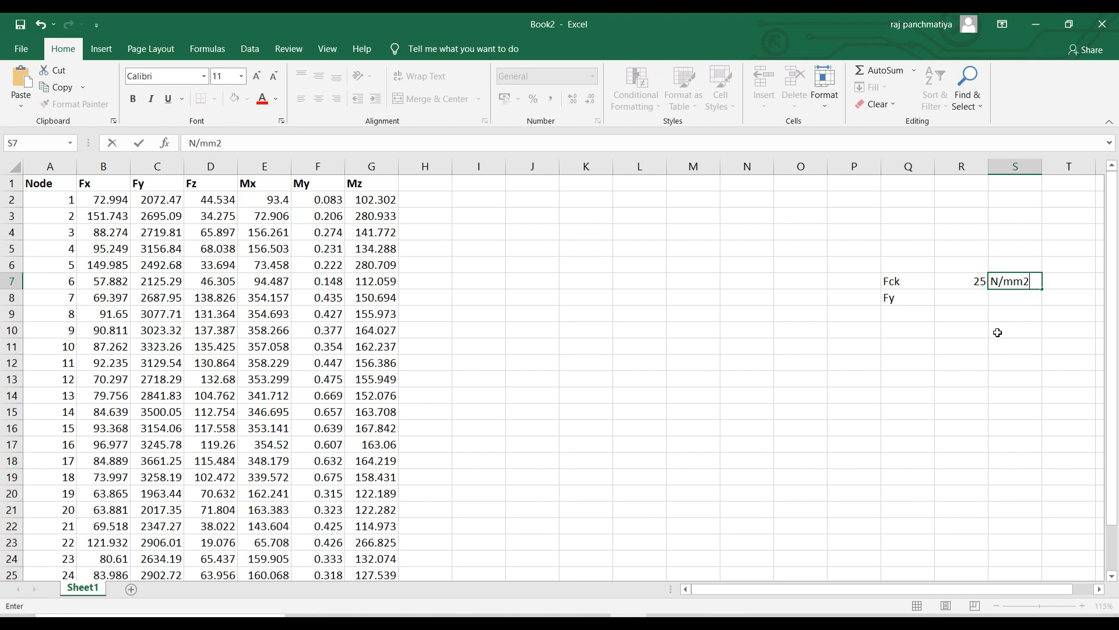
{"action": "key", "text": "Return"}
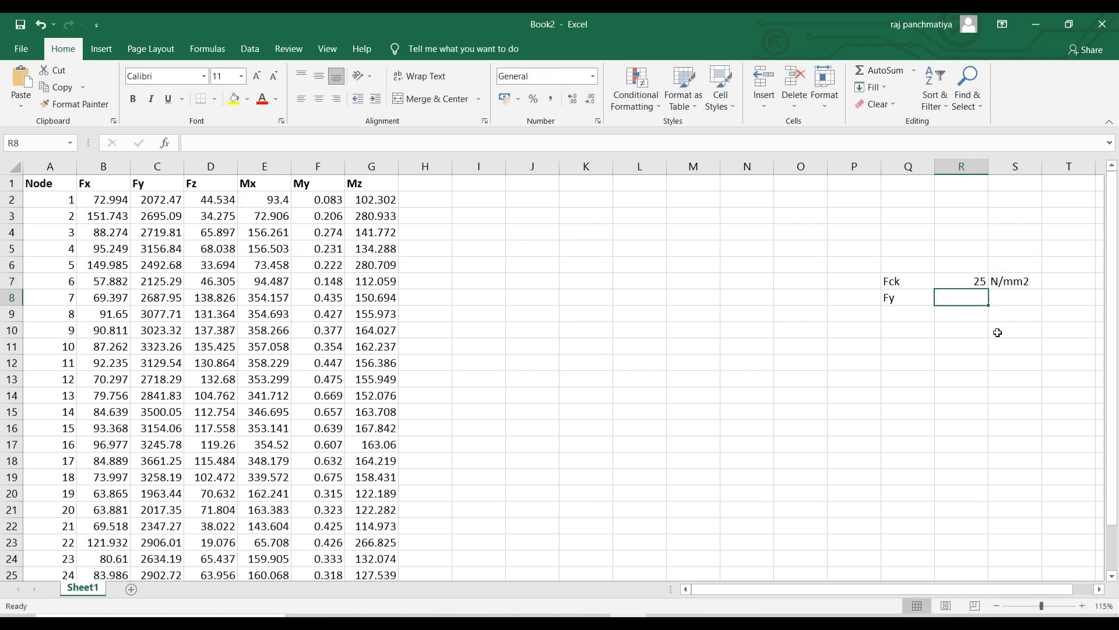
{"action": "type", "text": "500"}
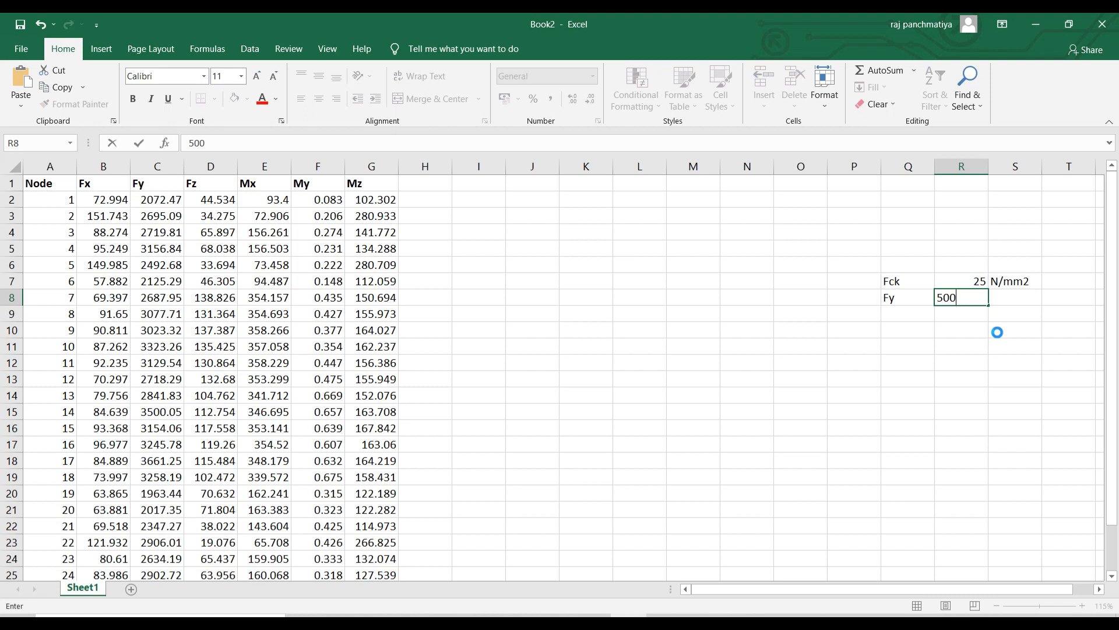
{"action": "key", "text": "Tab"}
Copy the N/mm2 unit into S8 beside the Fy value.
{"action": "left_click", "coordinate": [1011, 282]}
{"action": "left_click_drag", "start_coordinate": [1041, 289], "coordinate": [1038, 303]}
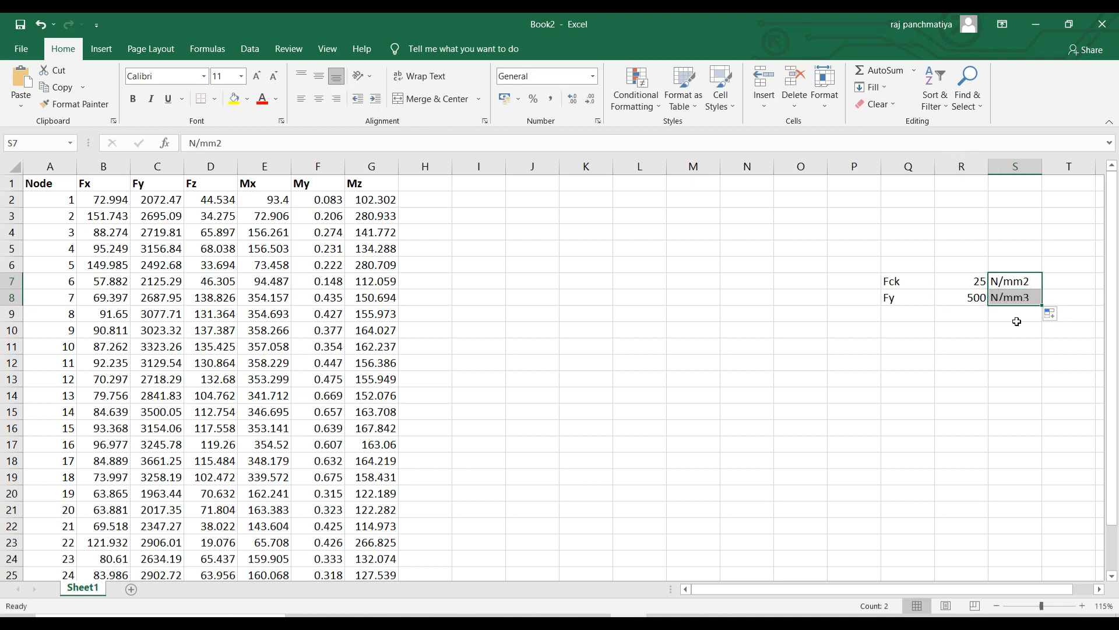
{"action": "key", "text": "ctrl+z"}
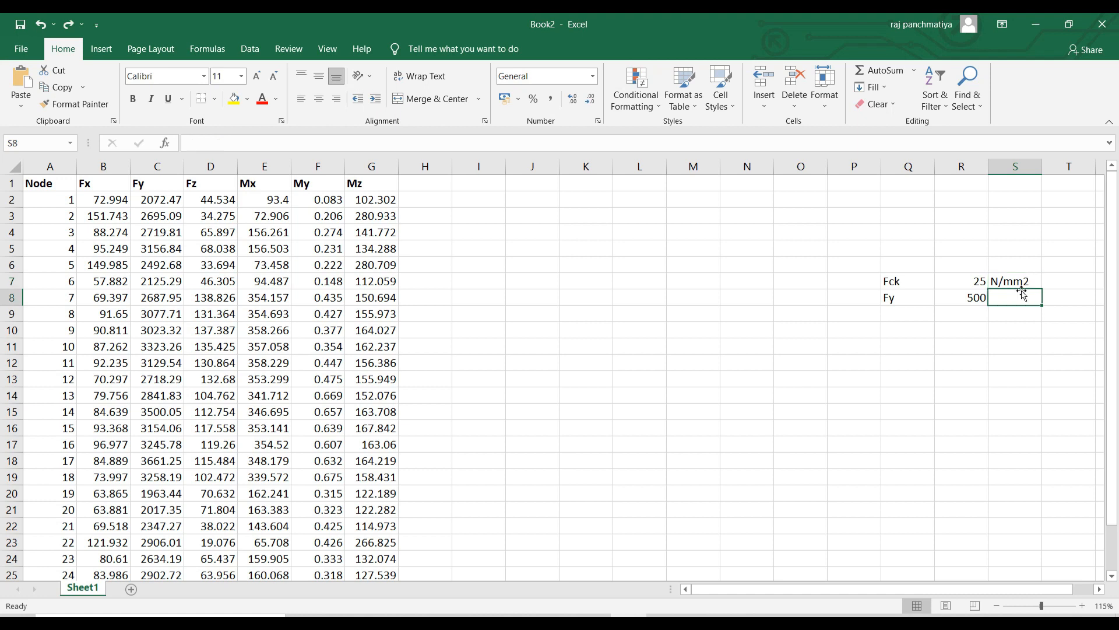
{"action": "key", "text": "ctrl+c"}
{"action": "left_click", "coordinate": [1018, 295]}
{"action": "key", "text": "Return"}
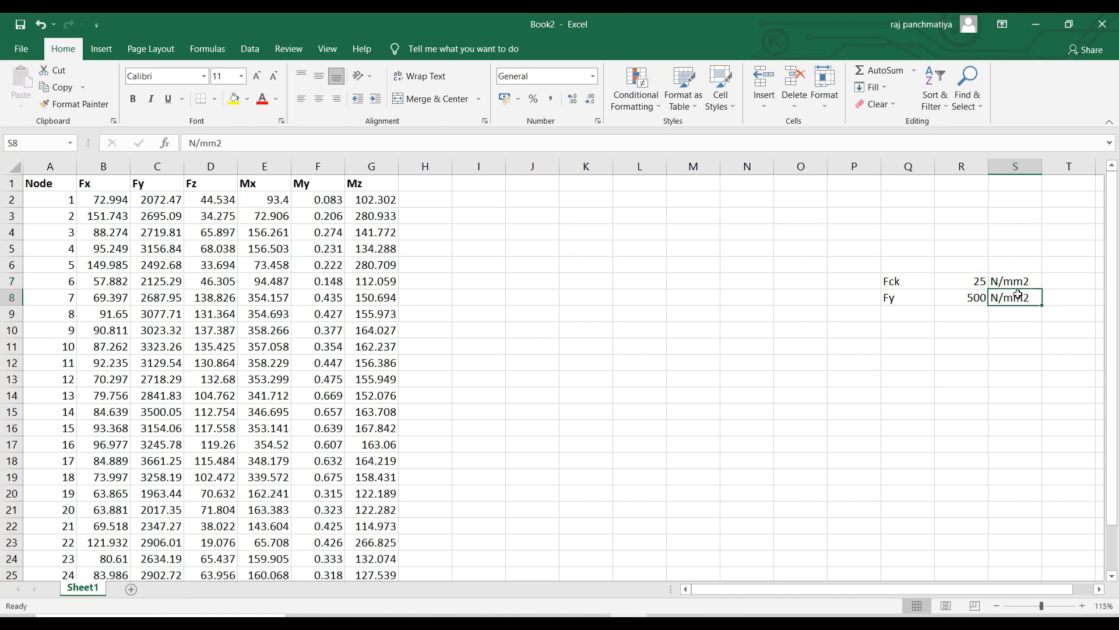
{"action": "left_click", "coordinate": [981, 333]}
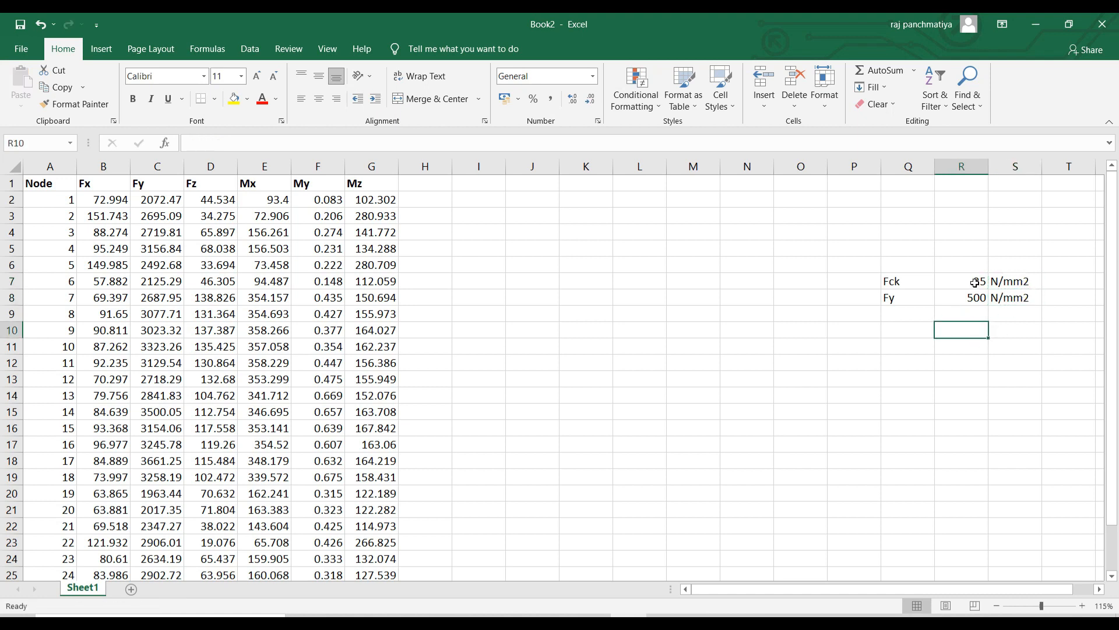
Shade the Fck and Fy values in R7:R8 light gold.
{"action": "left_click_drag", "start_coordinate": [972, 285], "coordinate": [968, 298]}
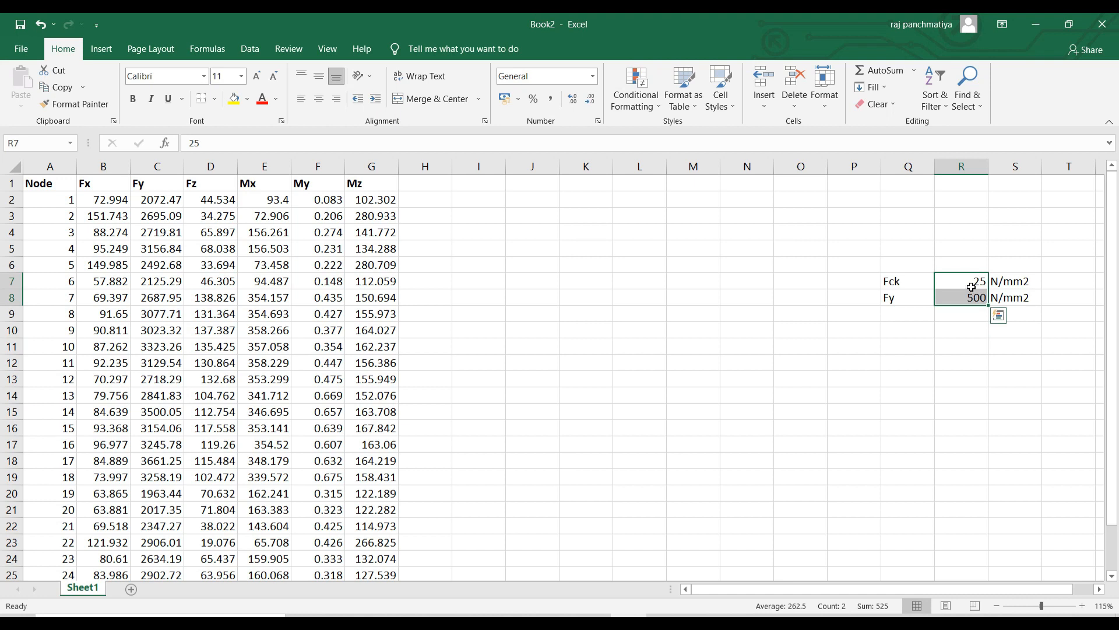
{"action": "right_click", "coordinate": [971, 287]}
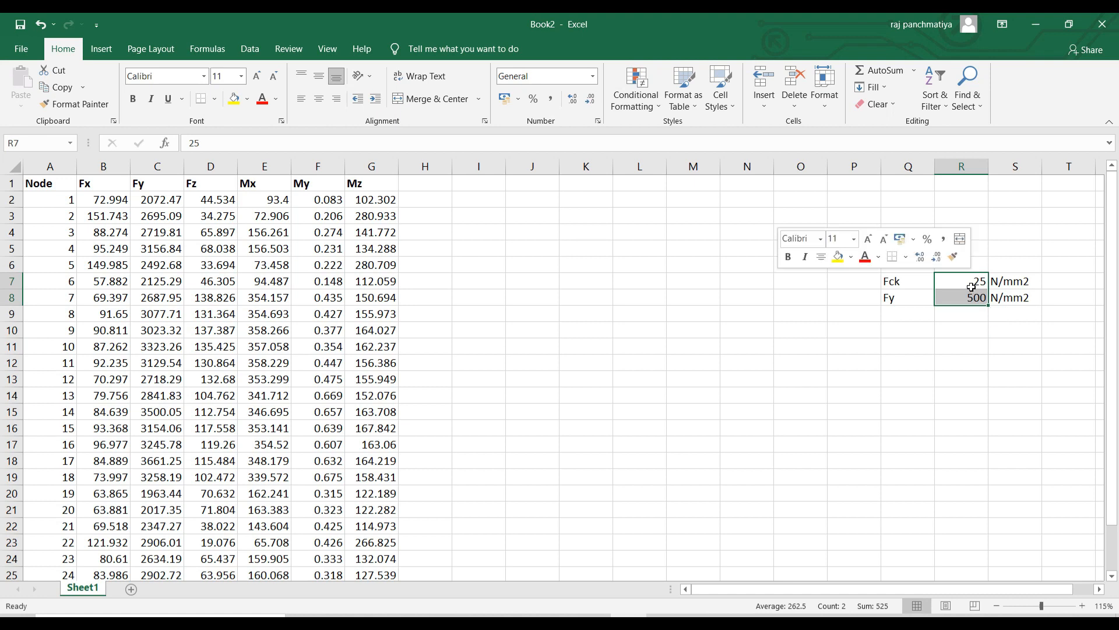
{"action": "left_click", "coordinate": [852, 260]}
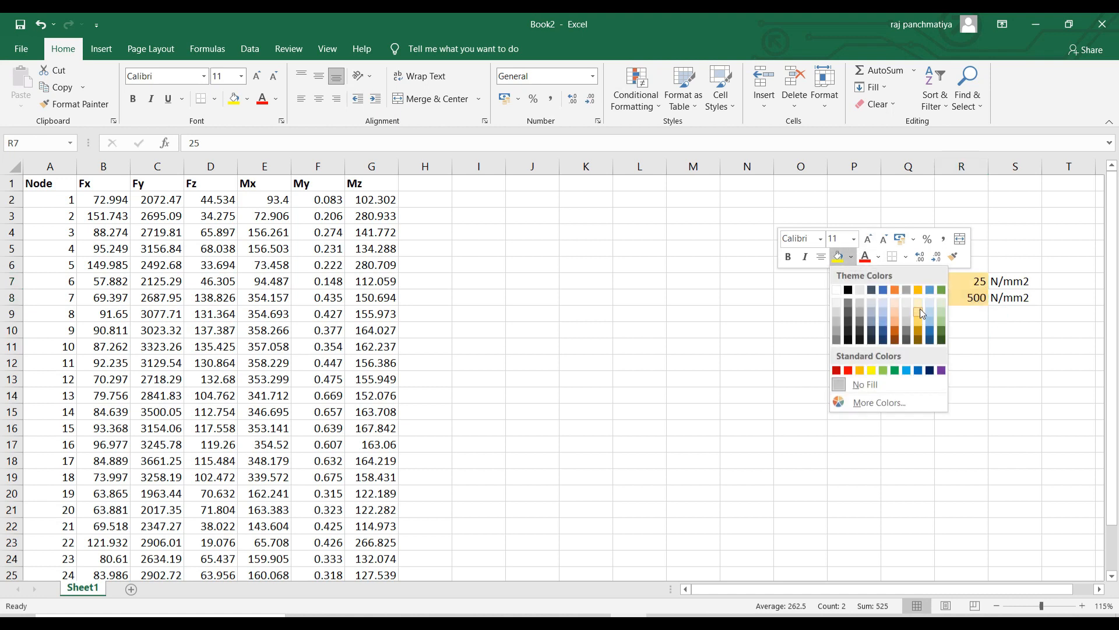
{"action": "left_click", "coordinate": [920, 309]}
{"action": "left_click", "coordinate": [970, 335]}
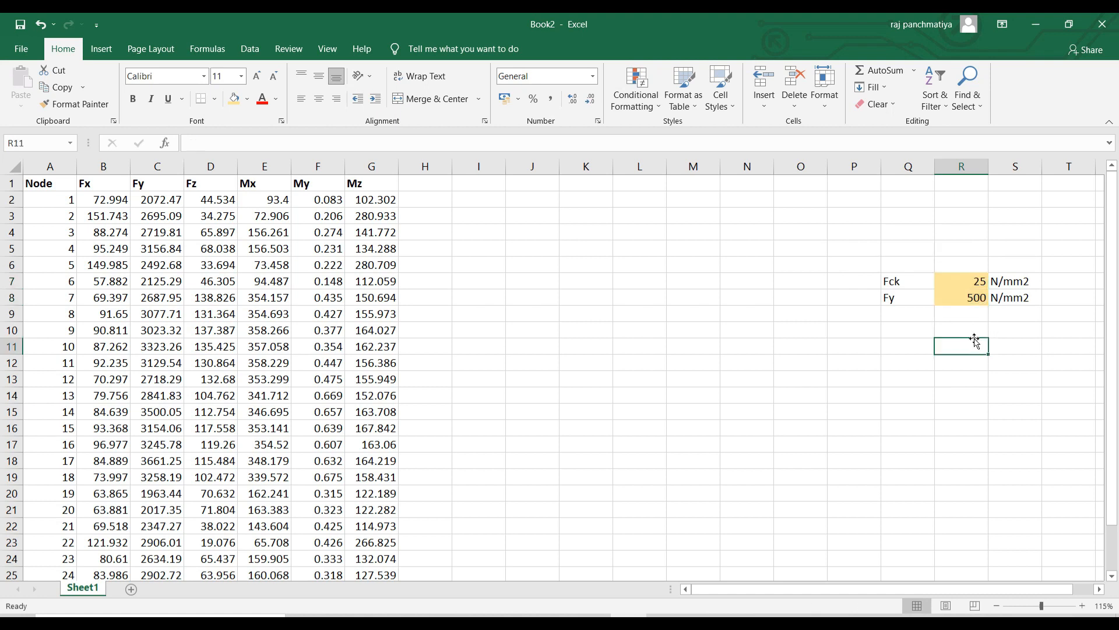
{"action": "left_click", "coordinate": [807, 310]}
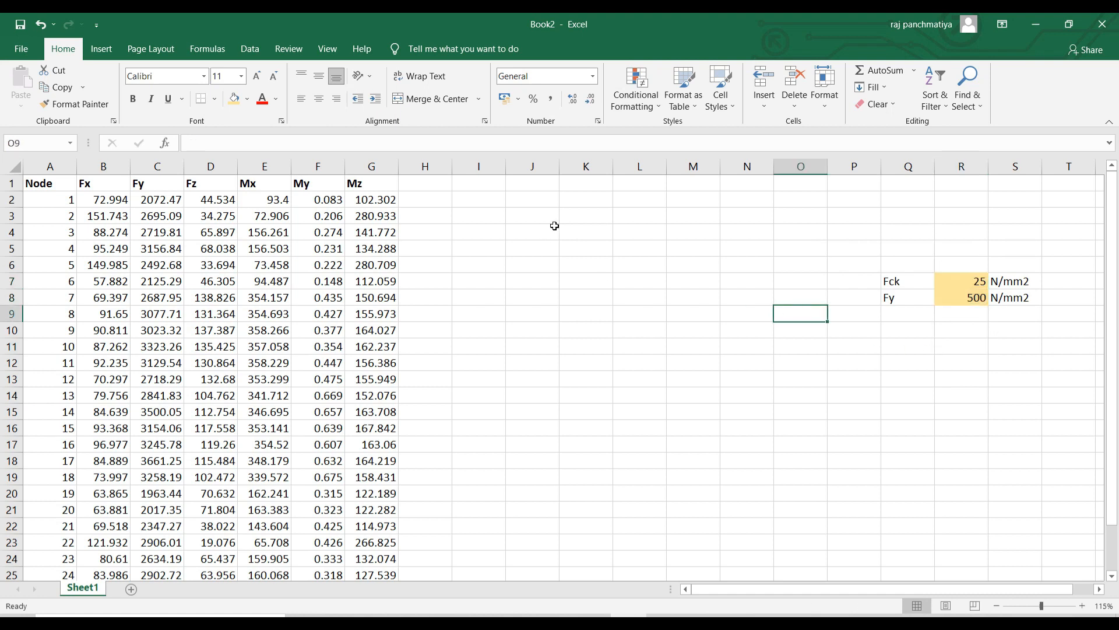
{"action": "left_click", "coordinate": [893, 316]}
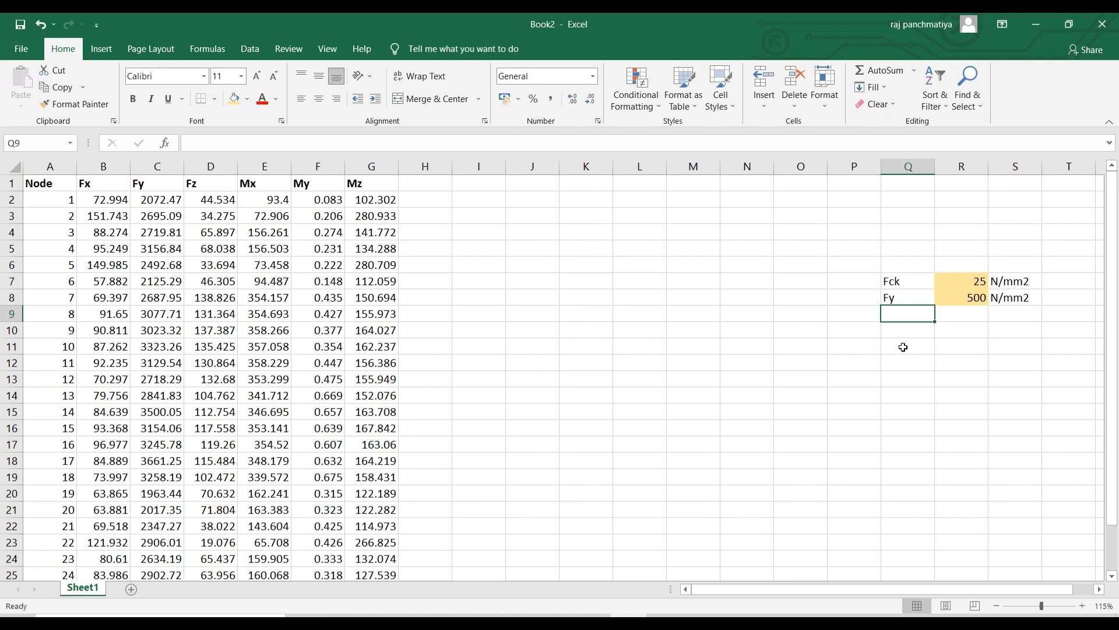
Type the note Pu = 0.4*fck*Ac + 0.67*fy*Asc in Q9 and make it bold.
{"action": "type", "text": "Pu"}
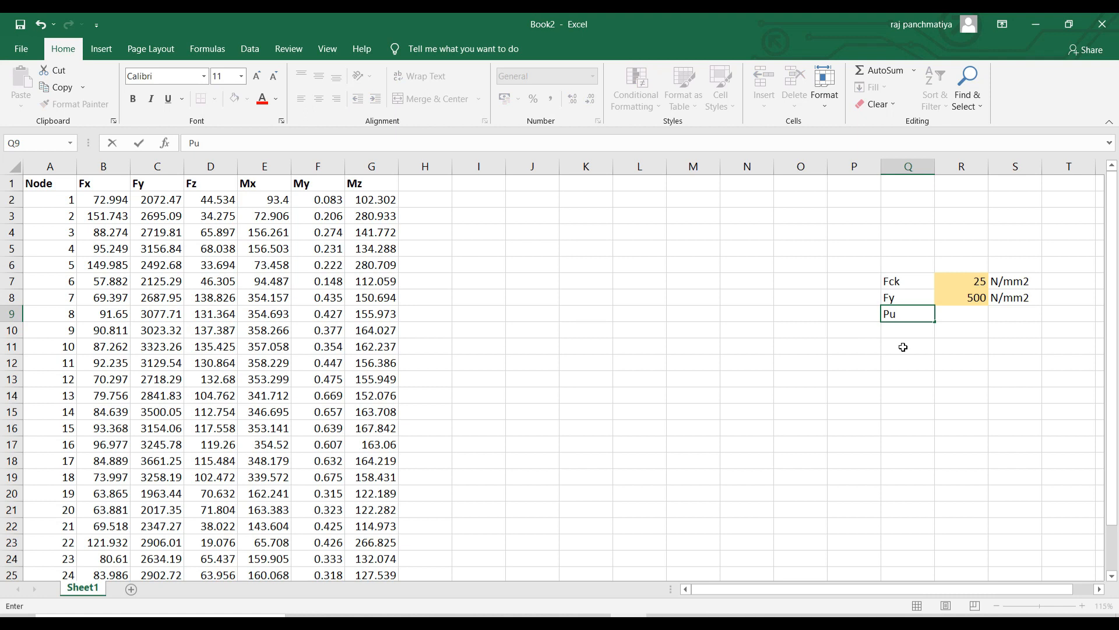
{"action": "type", "text": " = 0.4*fck*Ac + 0.6"}
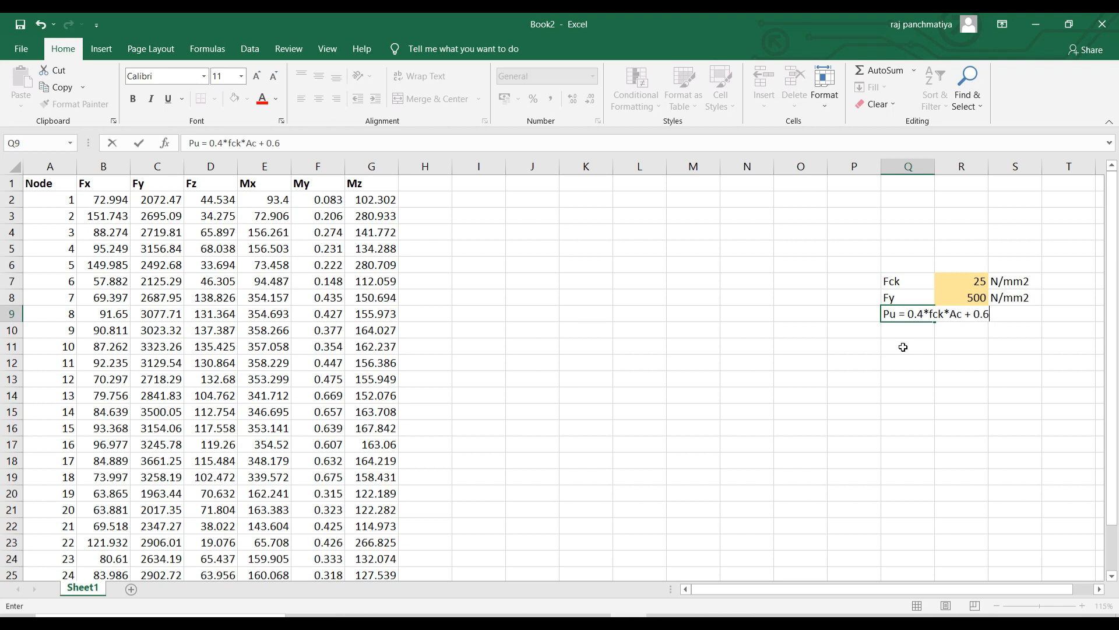
{"action": "type", "text": "7*fy*Asc"}
{"action": "key", "text": "Return"}
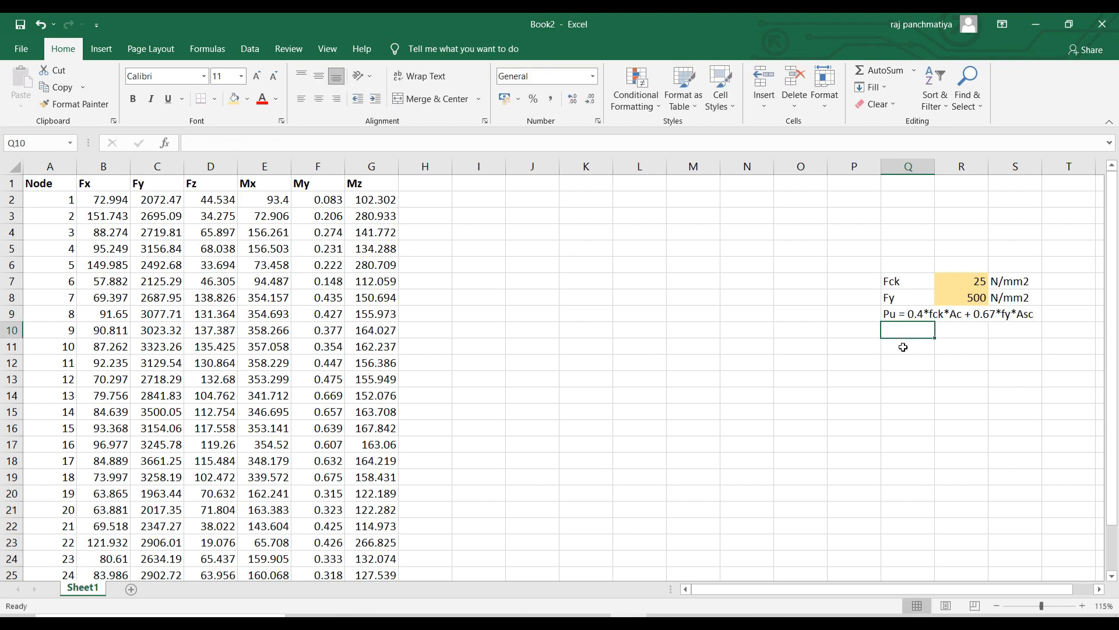
{"action": "left_click", "coordinate": [902, 315]}
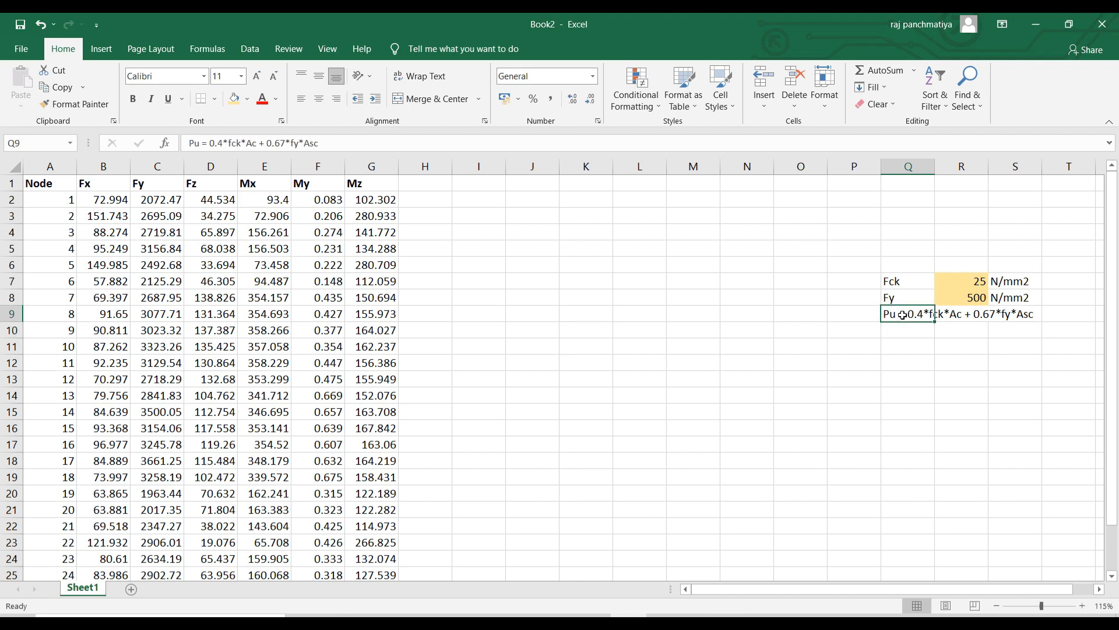
{"action": "key", "text": "ctrl+b"}
{"action": "left_click", "coordinate": [933, 357]}
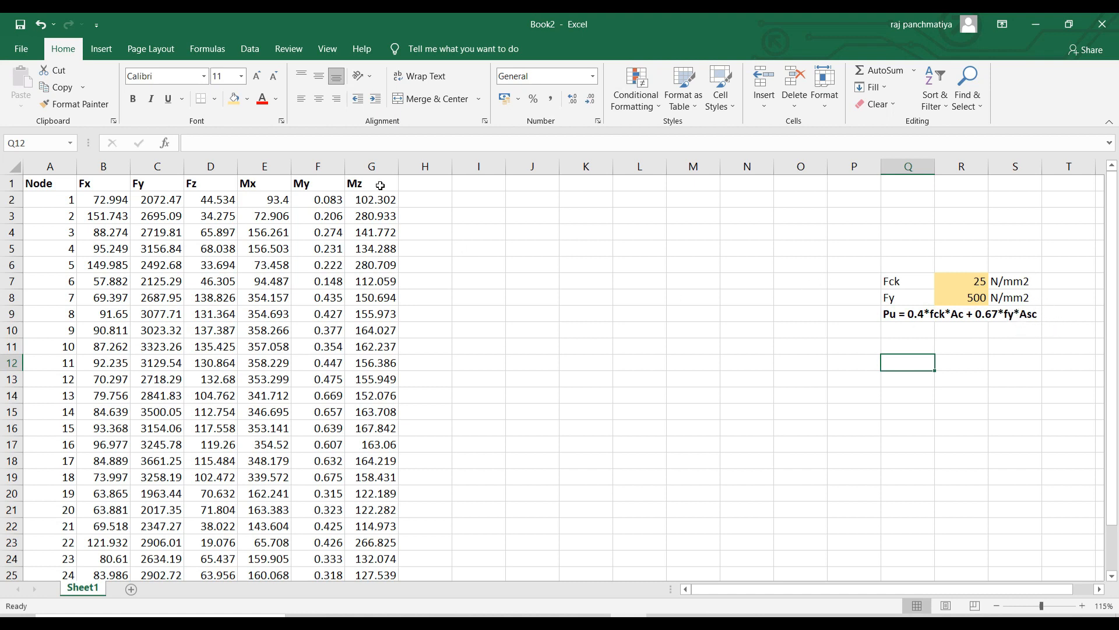
{"action": "left_click", "coordinate": [407, 185]}
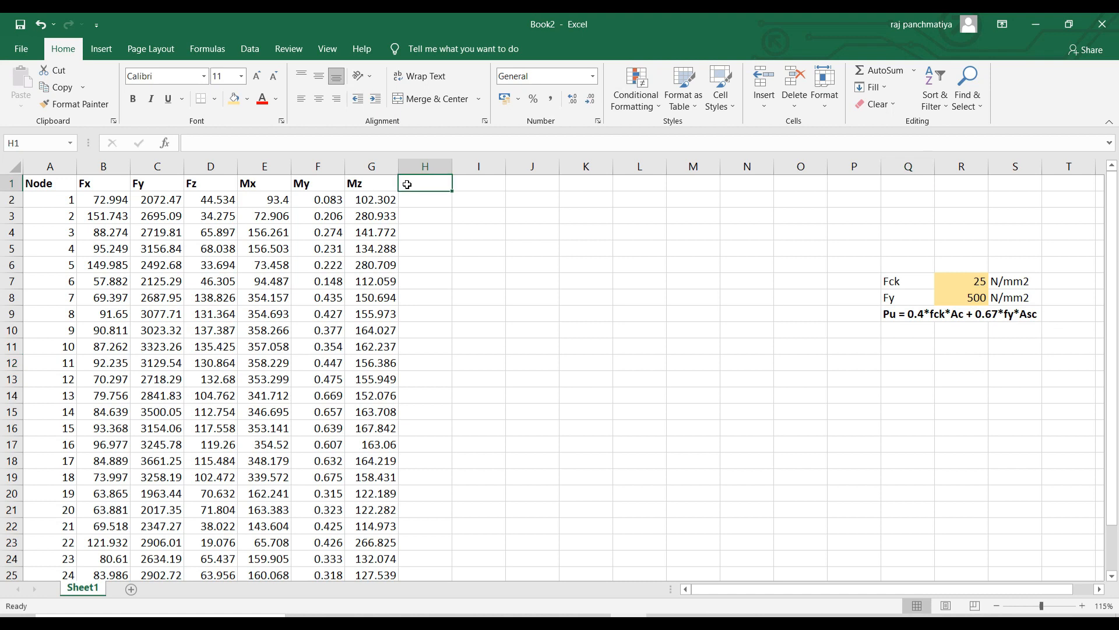
Head H1 and I1 as b and D, with 300 for each in row 2.
{"action": "type", "text": "b"}
{"action": "key", "text": "Tab"}
{"action": "type", "text": "D"}
{"action": "key", "text": "Return"}
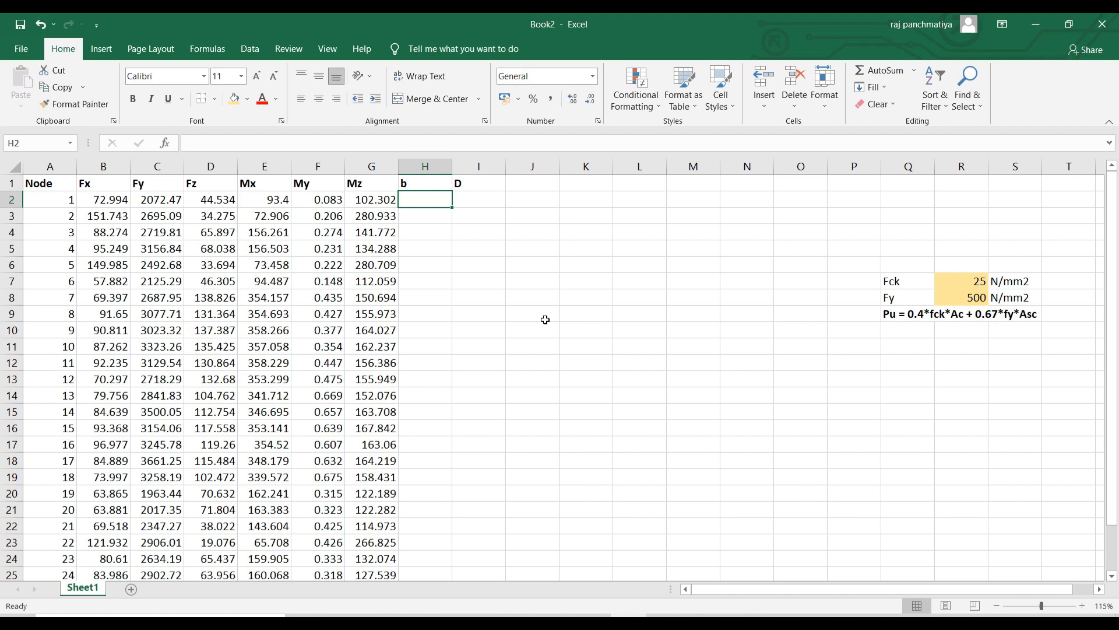
{"action": "type", "text": "300"}
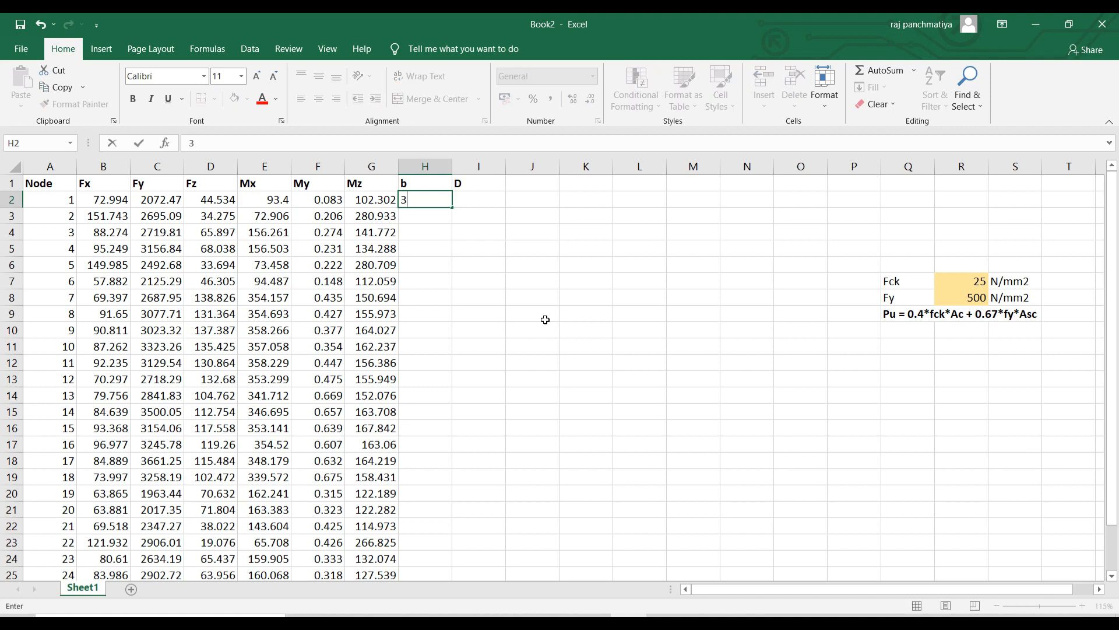
{"action": "key", "text": "Tab"}
{"action": "type", "text": "300"}
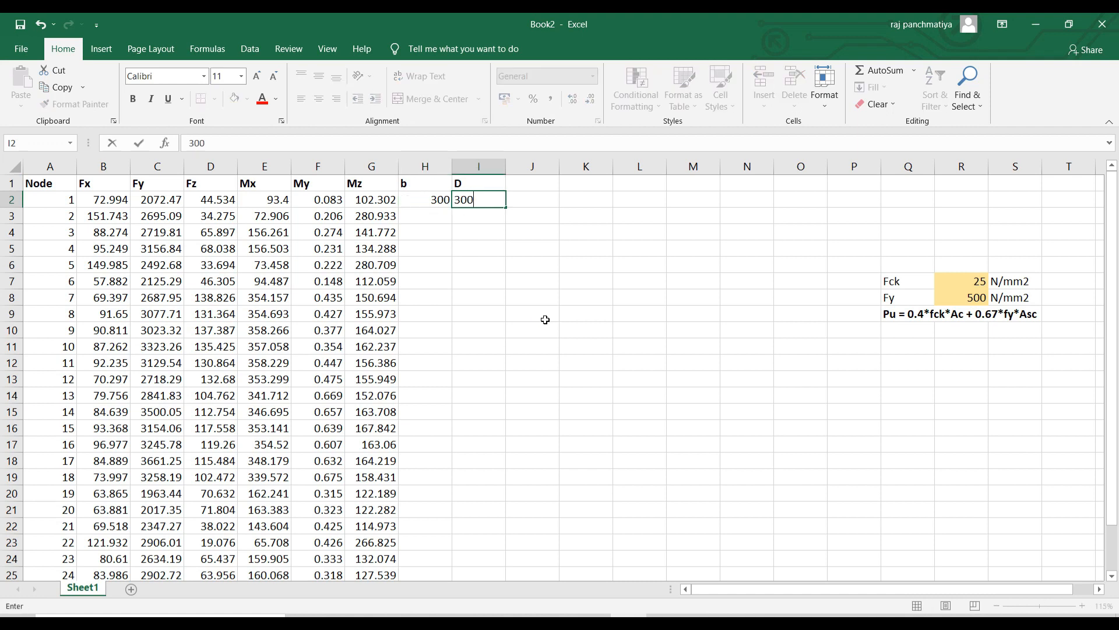
{"action": "key", "text": "Tab"}
Add a Pt column valued 1.5, head K1 as Pu, and begin the formula =0.4*.
{"action": "left_click", "coordinate": [527, 183]}
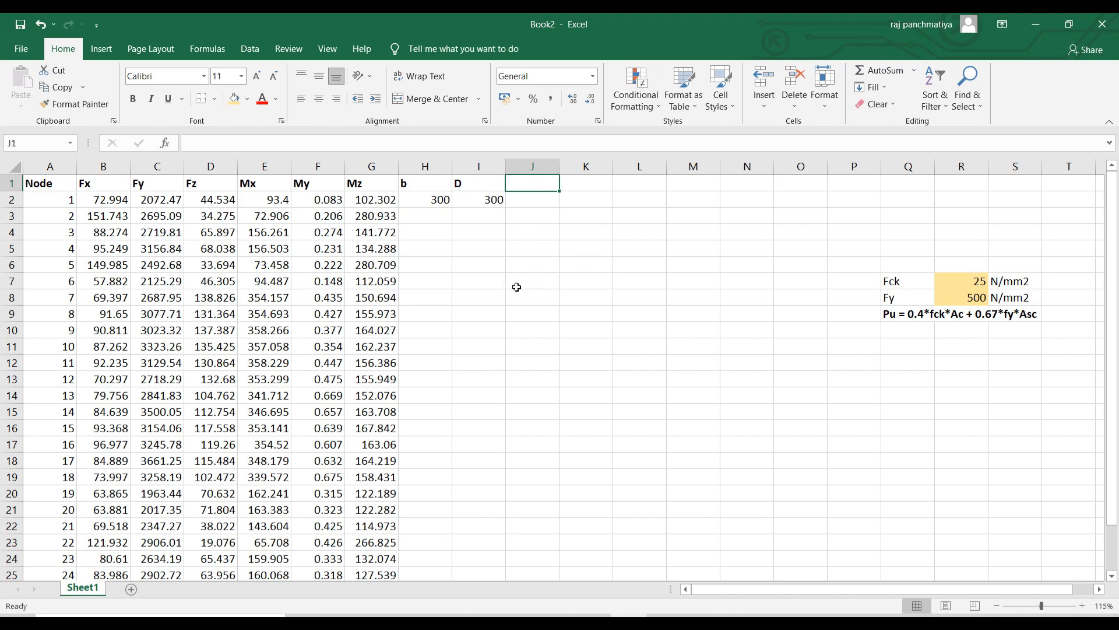
{"action": "type", "text": "Pt"}
{"action": "key", "text": "Return"}
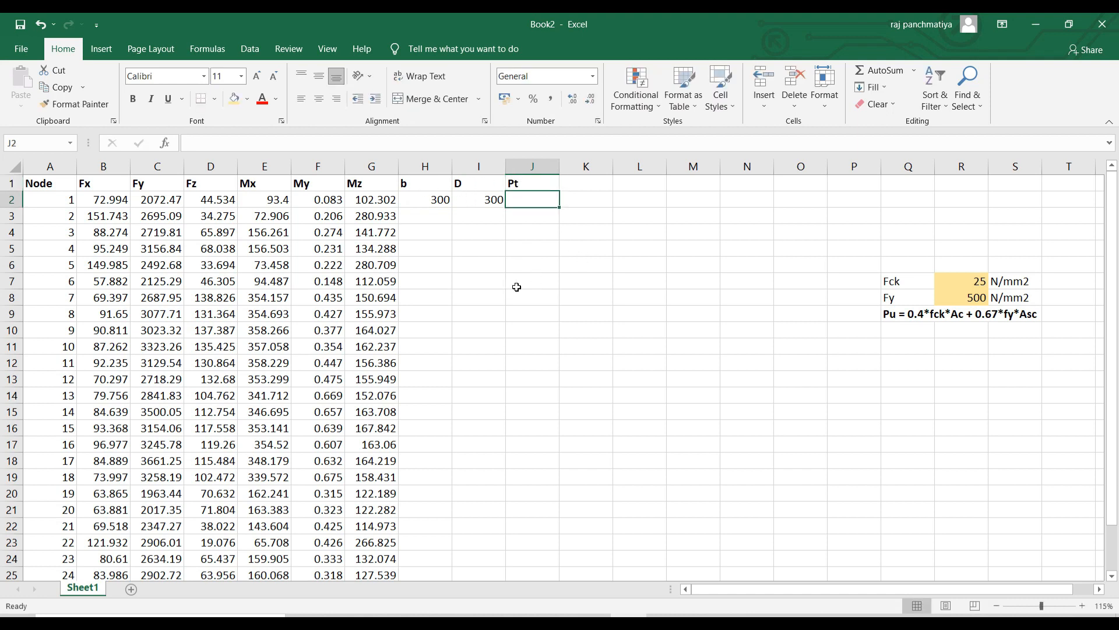
{"action": "type", "text": "1.5"}
{"action": "key", "text": "Tab"}
{"action": "left_click", "coordinate": [576, 186]}
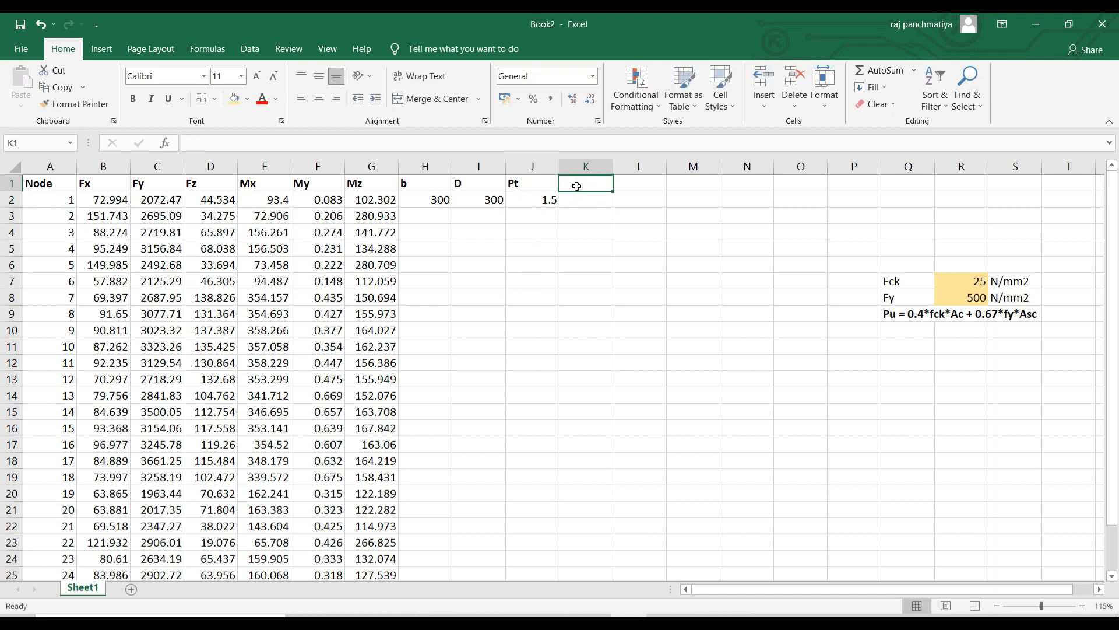
{"action": "type", "text": "Pu"}
{"action": "key", "text": "Return"}
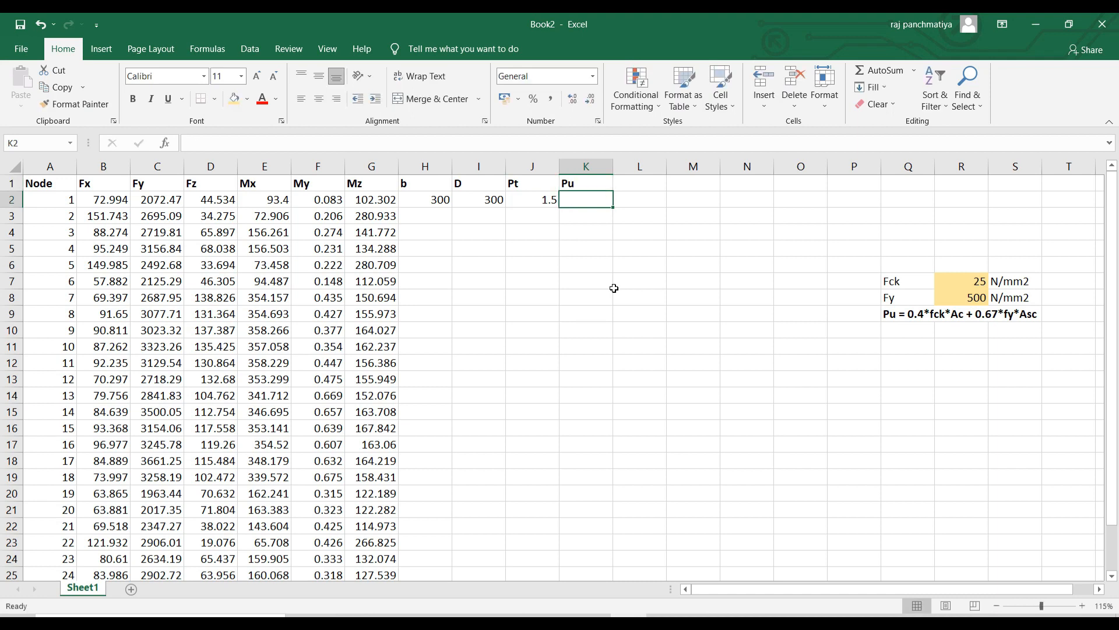
{"action": "type", "text": "=0.4*"}
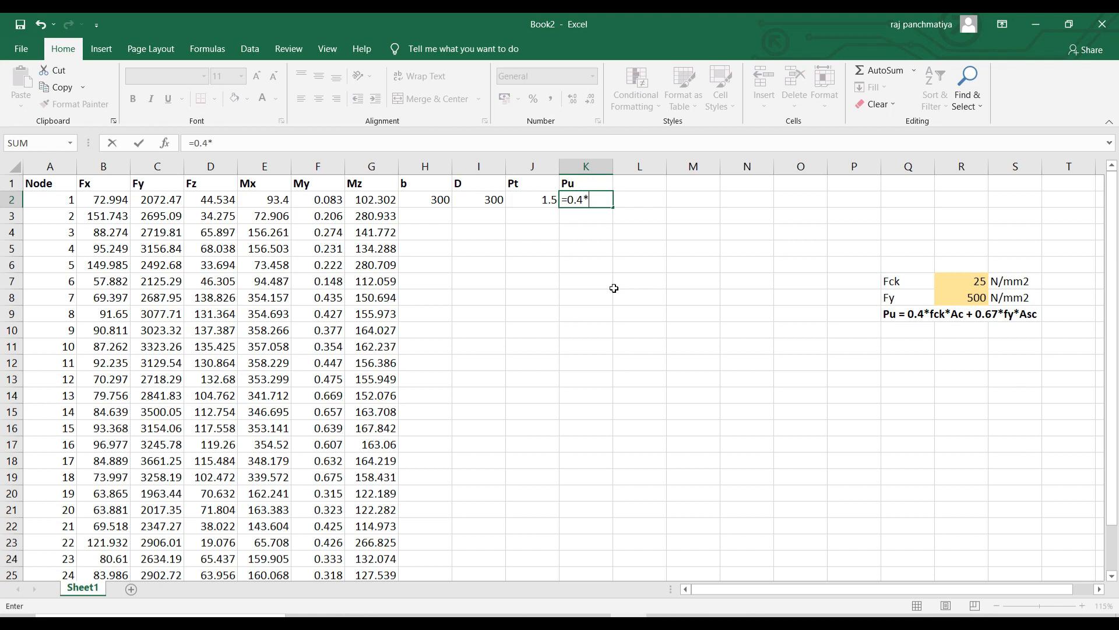
Build the concrete term 0.4*$R$7*H2*I2 in K2's Pu formula.
{"action": "left_click", "coordinate": [978, 283]}
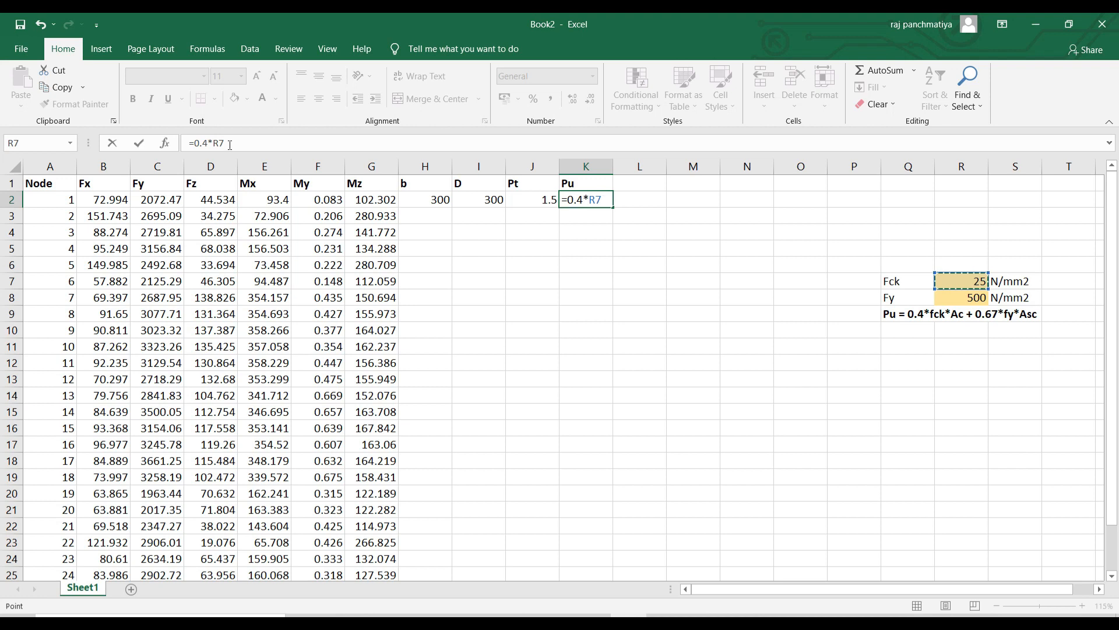
{"action": "scroll", "coordinate": [215, 356], "scroll_direction": "down", "scroll_amount": 3}
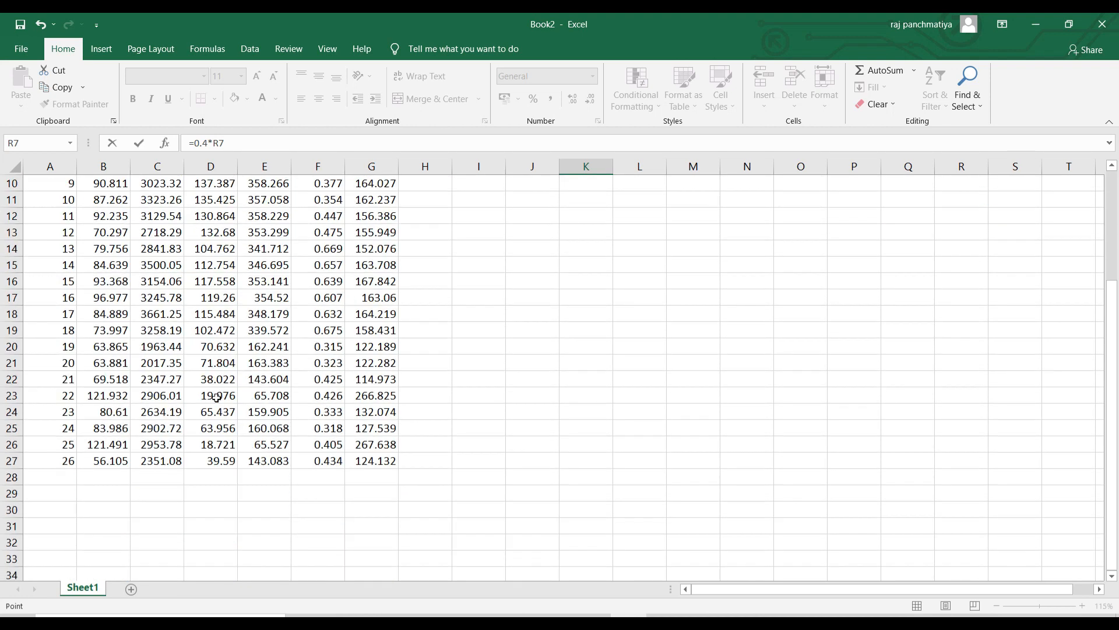
{"action": "scroll", "coordinate": [216, 397], "scroll_direction": "up", "scroll_amount": 3}
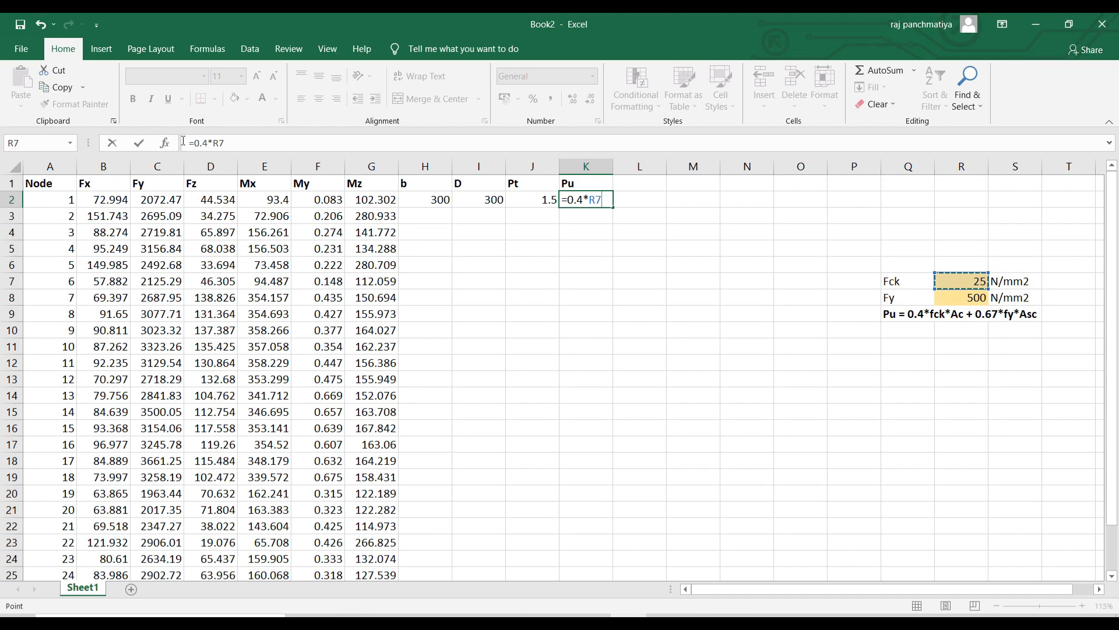
{"action": "left_click", "coordinate": [215, 143]}
{"action": "scroll", "coordinate": [336, 322], "scroll_direction": "down", "scroll_amount": 2}
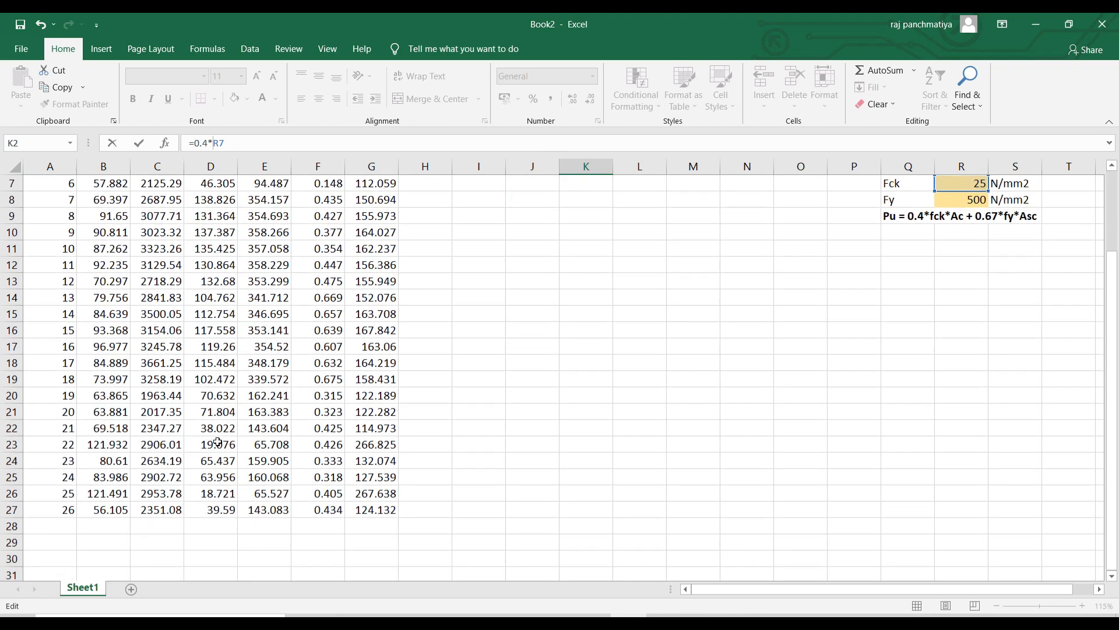
{"action": "scroll", "coordinate": [218, 442], "scroll_direction": "up", "scroll_amount": 2}
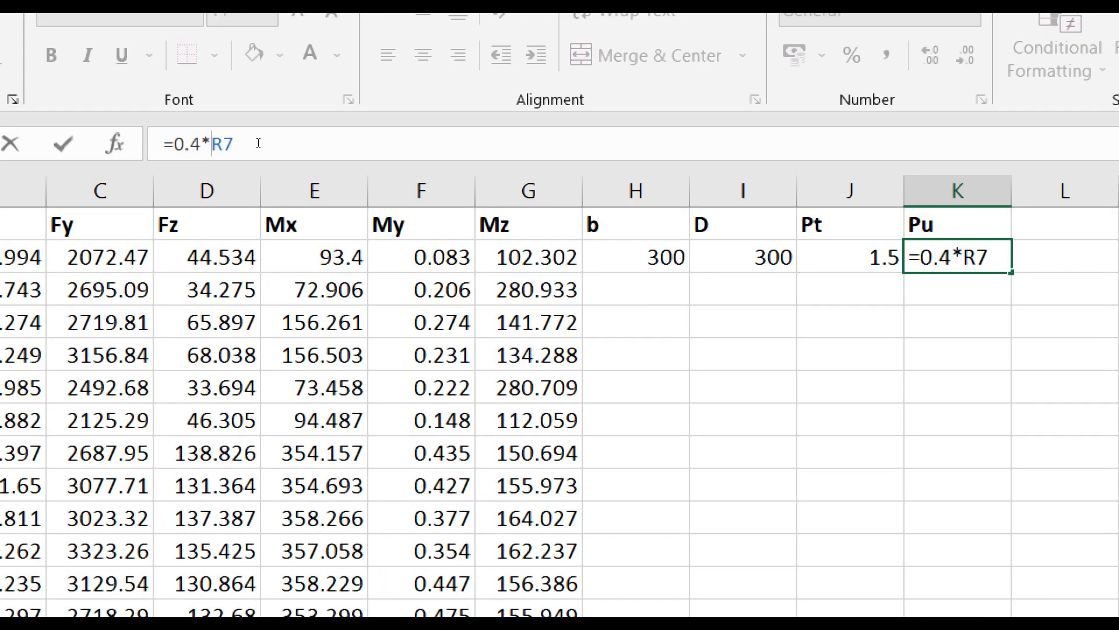
{"action": "key", "text": "F4"}
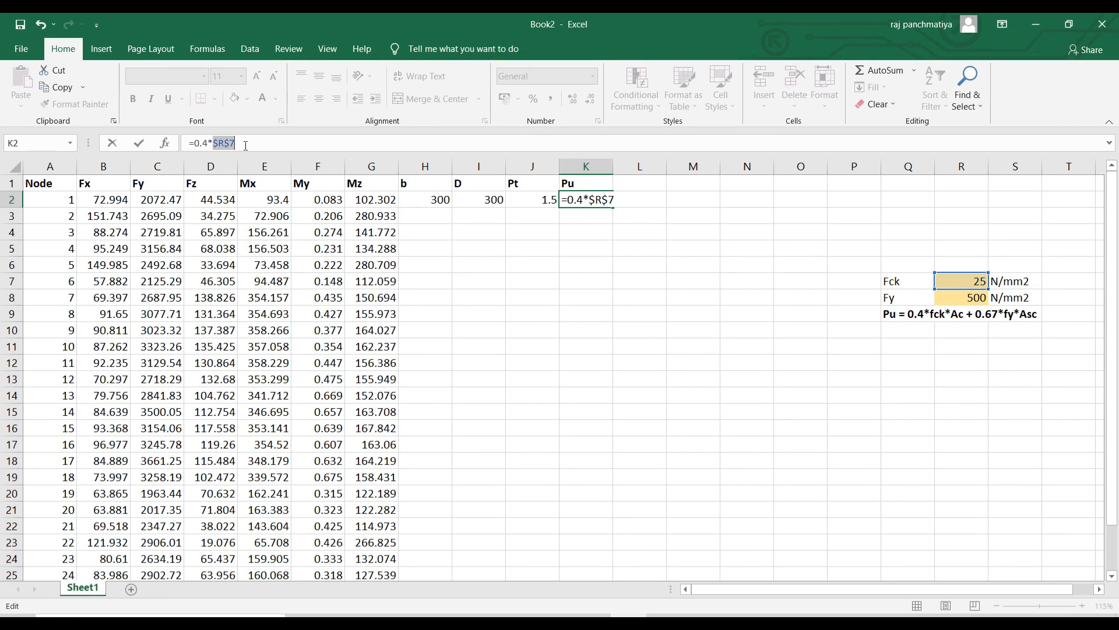
{"action": "left_click", "coordinate": [260, 140]}
{"action": "type", "text": "*"}
{"action": "left_click", "coordinate": [425, 202]}
{"action": "type", "text": "*"}
{"action": "left_click", "coordinate": [484, 202]}
Add the steel term +0.67*$R$8*J2*H2*I2/100 to the formula.
{"action": "type", "text": "+0."}
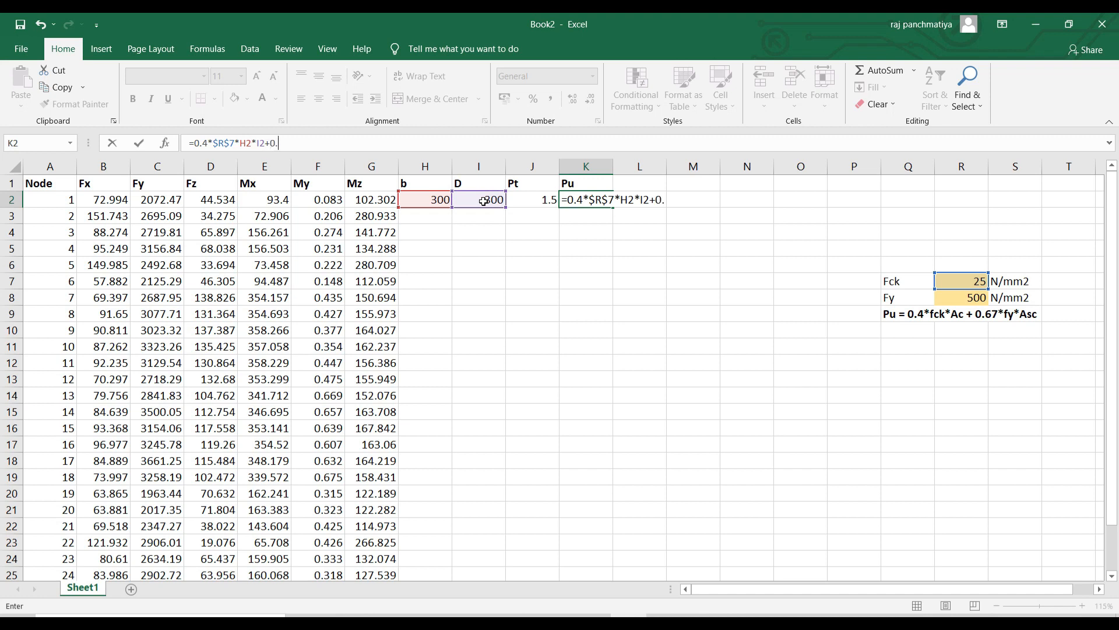
{"action": "type", "text": "67*"}
{"action": "left_click", "coordinate": [960, 298]}
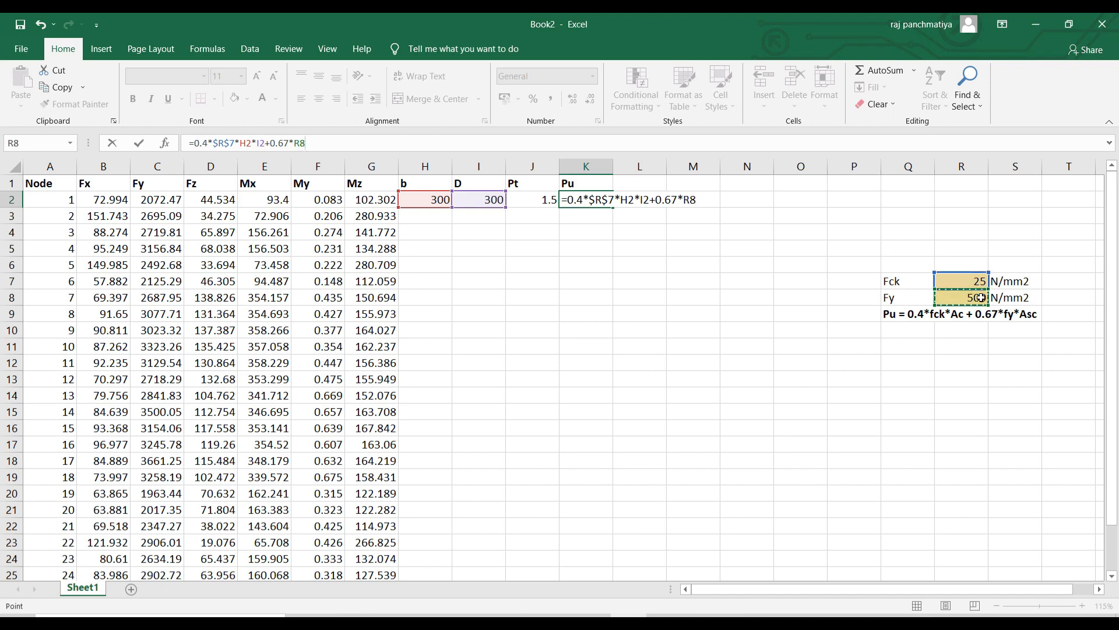
{"action": "scroll", "coordinate": [337, 387], "scroll_direction": "down", "scroll_amount": 2}
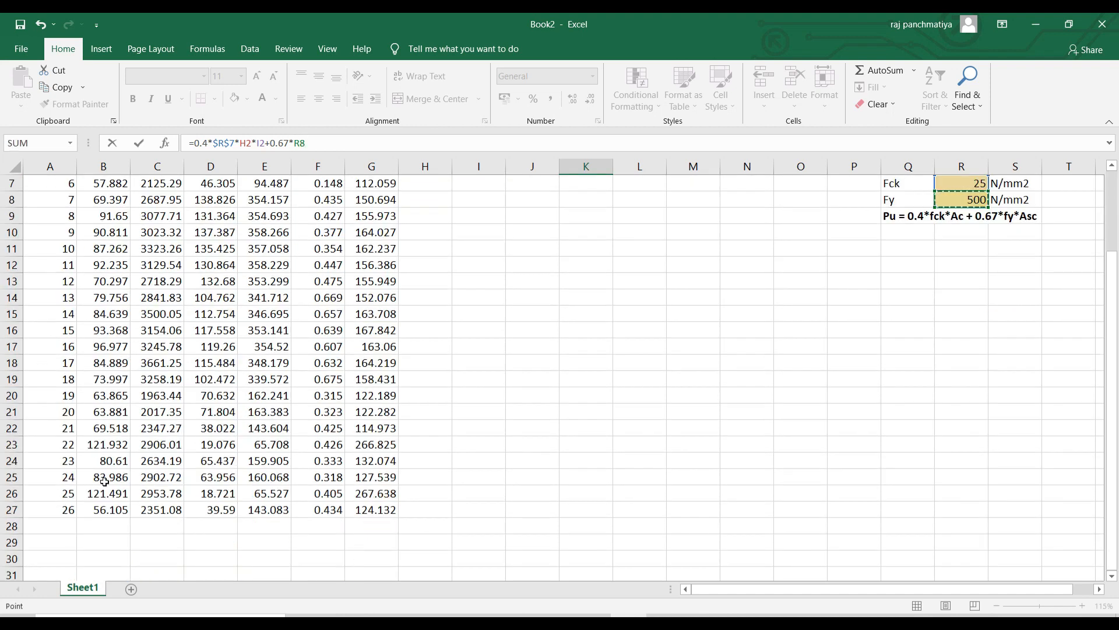
{"action": "scroll", "coordinate": [104, 482], "scroll_direction": "up", "scroll_amount": 2}
{"action": "left_click", "coordinate": [297, 142]}
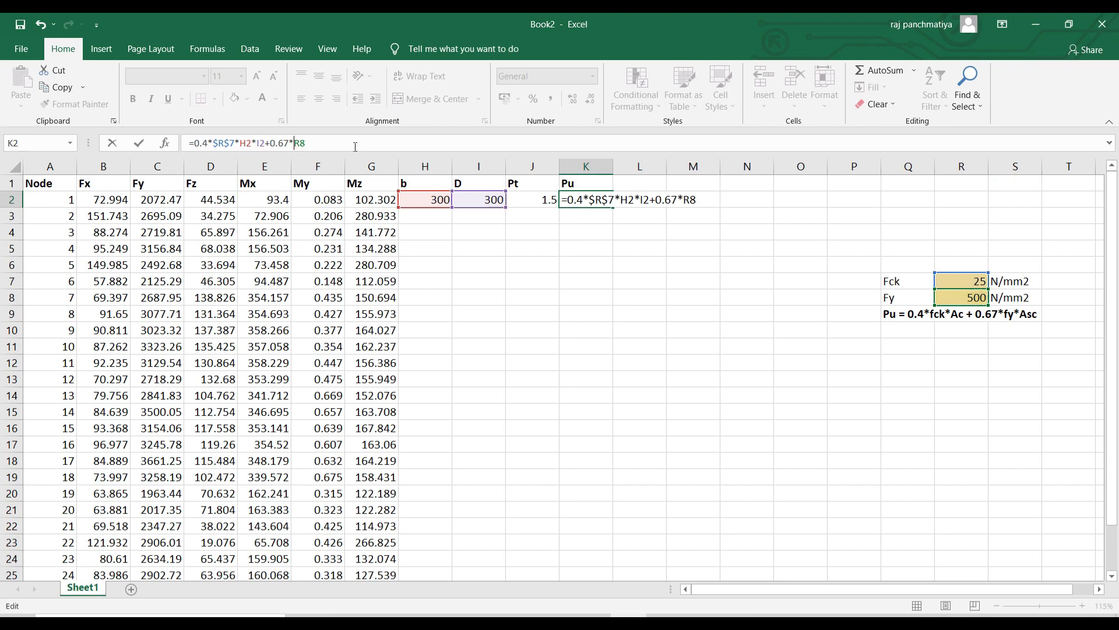
{"action": "key", "text": "F4"}
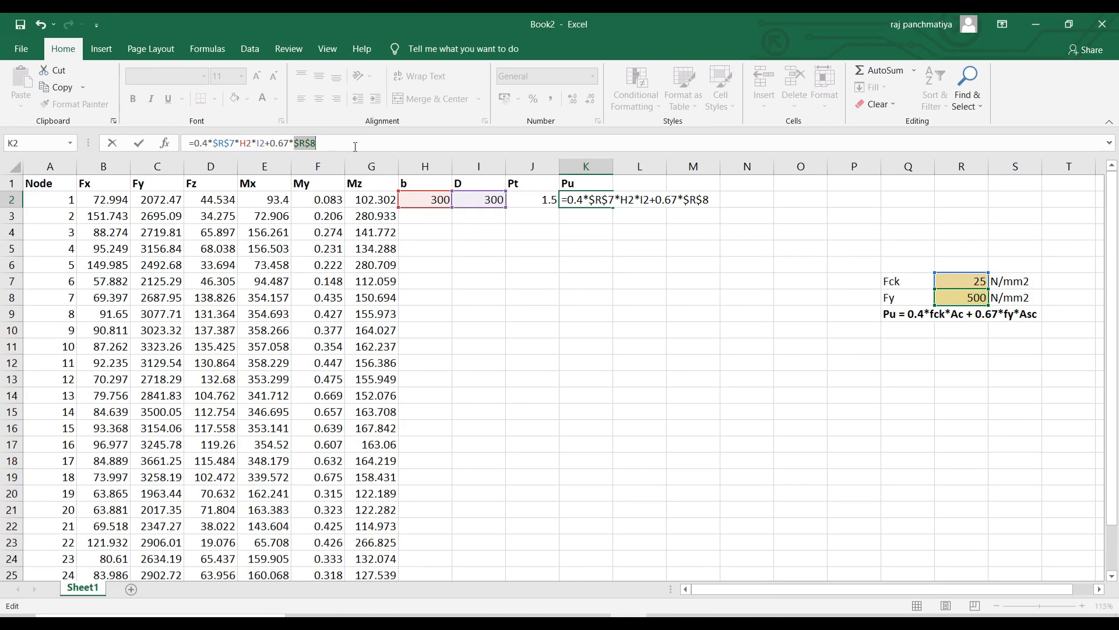
{"action": "left_click", "coordinate": [350, 145]}
{"action": "type", "text": "*"}
{"action": "left_click", "coordinate": [542, 199]}
{"action": "type", "text": "*"}
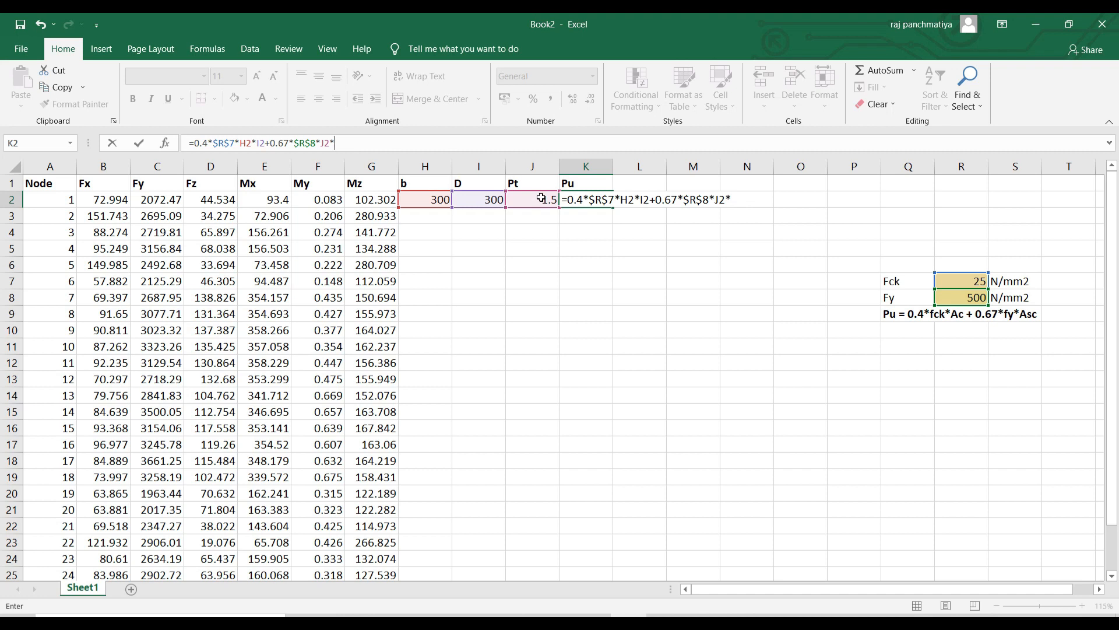
{"action": "left_click", "coordinate": [442, 200]}
{"action": "type", "text": "*"}
{"action": "left_click", "coordinate": [477, 199]}
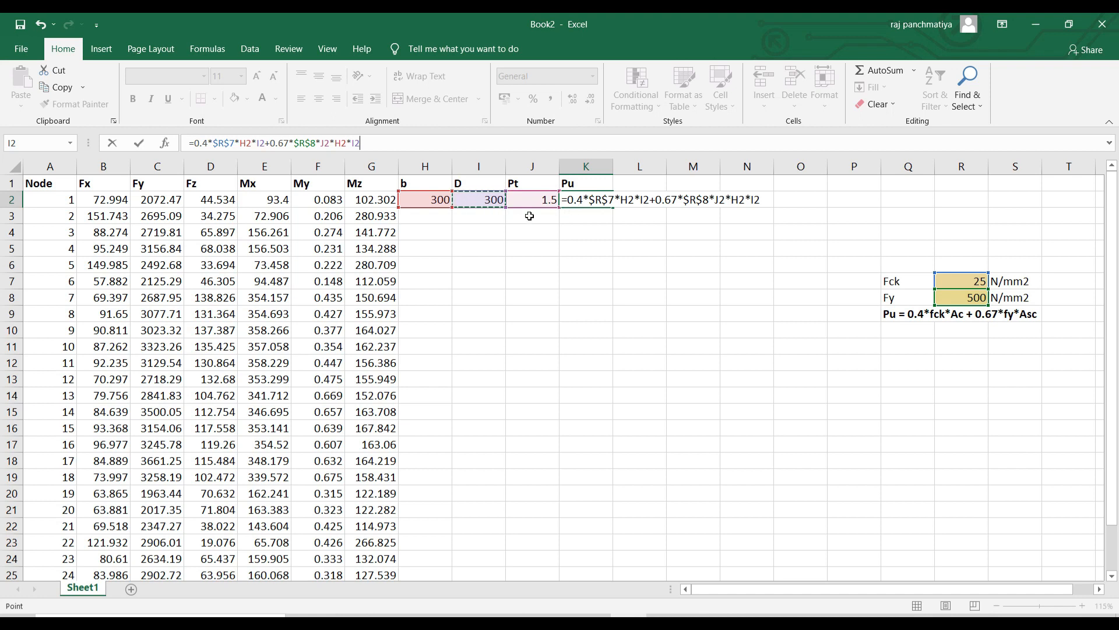
{"action": "type", "text": "/100"}
Wrap the formula in parentheses with the 10^-3 kN conversion and commit it, giving 1352.25.
{"action": "mouse_move", "coordinate": [390, 142]}
{"action": "left_mouse_down"}
{"action": "mouse_move", "coordinate": [193, 145]}
{"action": "mouse_move", "coordinate": [412, 139]}
{"action": "left_mouse_up"}
{"action": "left_click", "coordinate": [197, 142]}
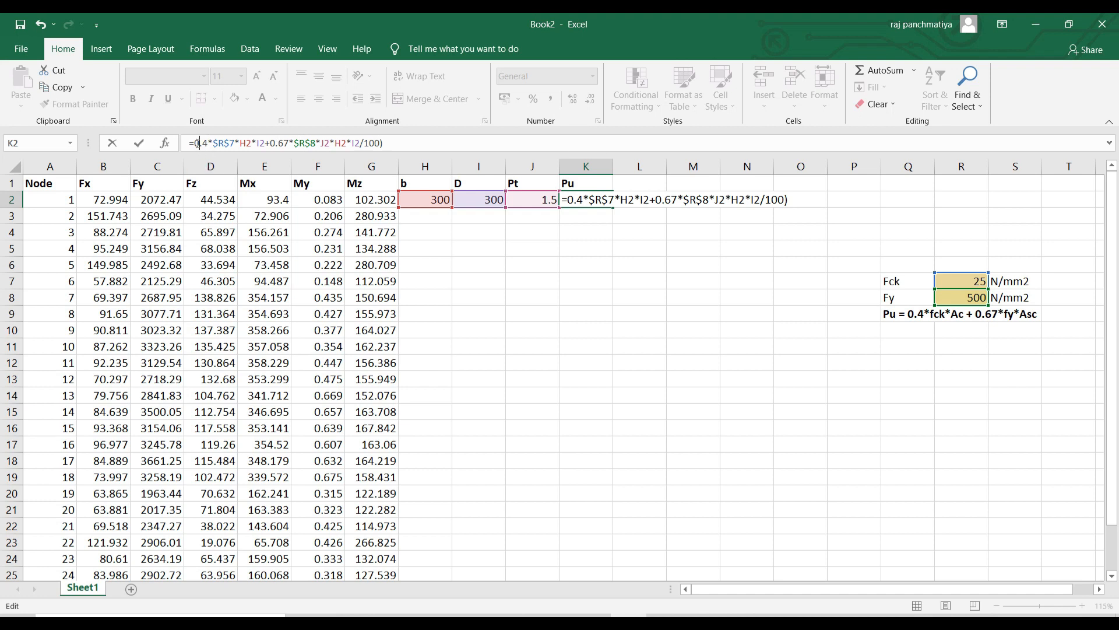
{"action": "type", "text": "("}
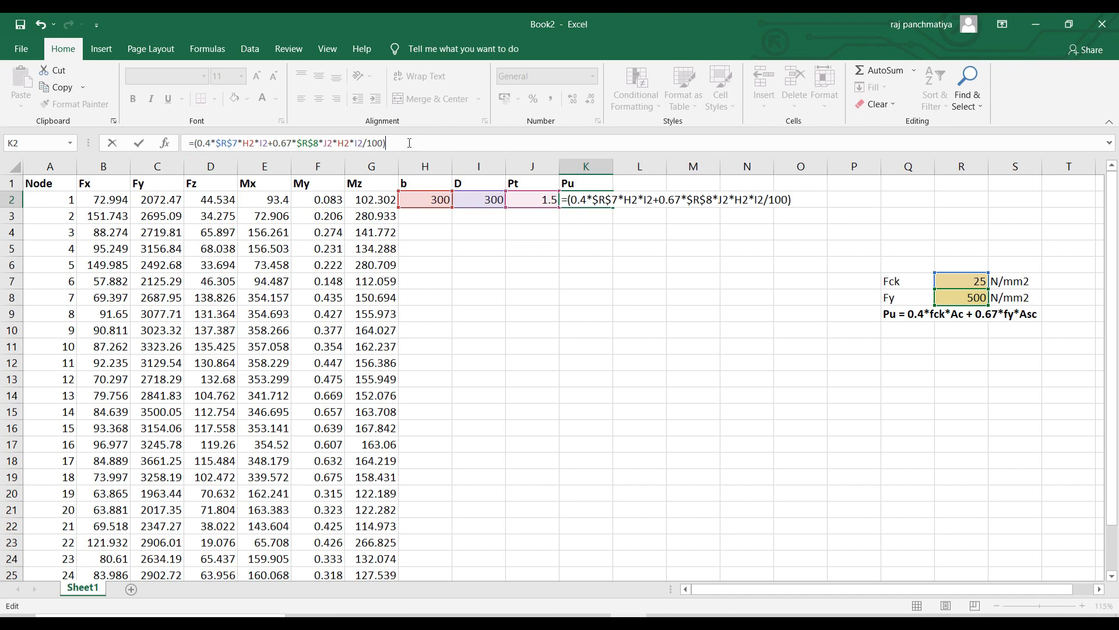
{"action": "type", "text": "10^-3"}
{"action": "key", "text": "Return"}
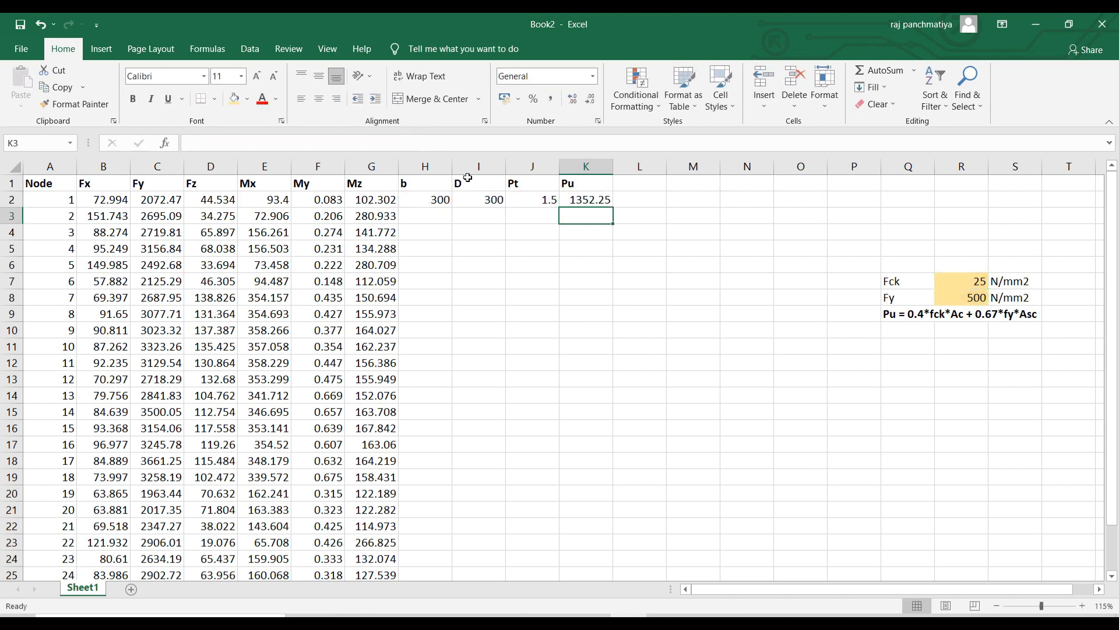
Make all Fy reactions in column C bold and red.
{"action": "left_click", "coordinate": [432, 200]}
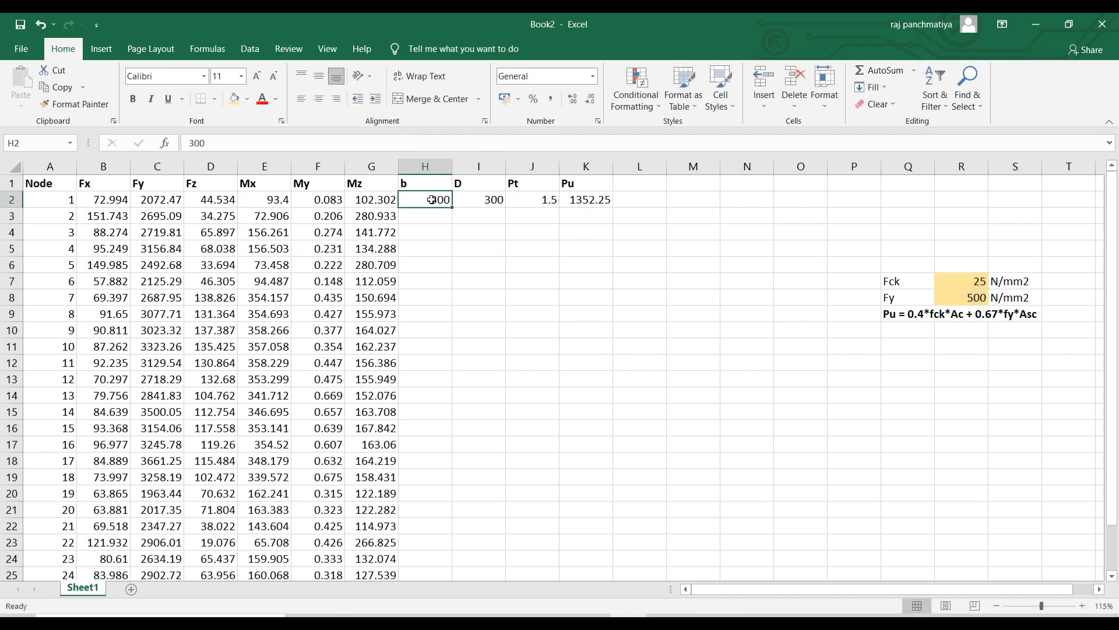
{"action": "left_click", "coordinate": [490, 201]}
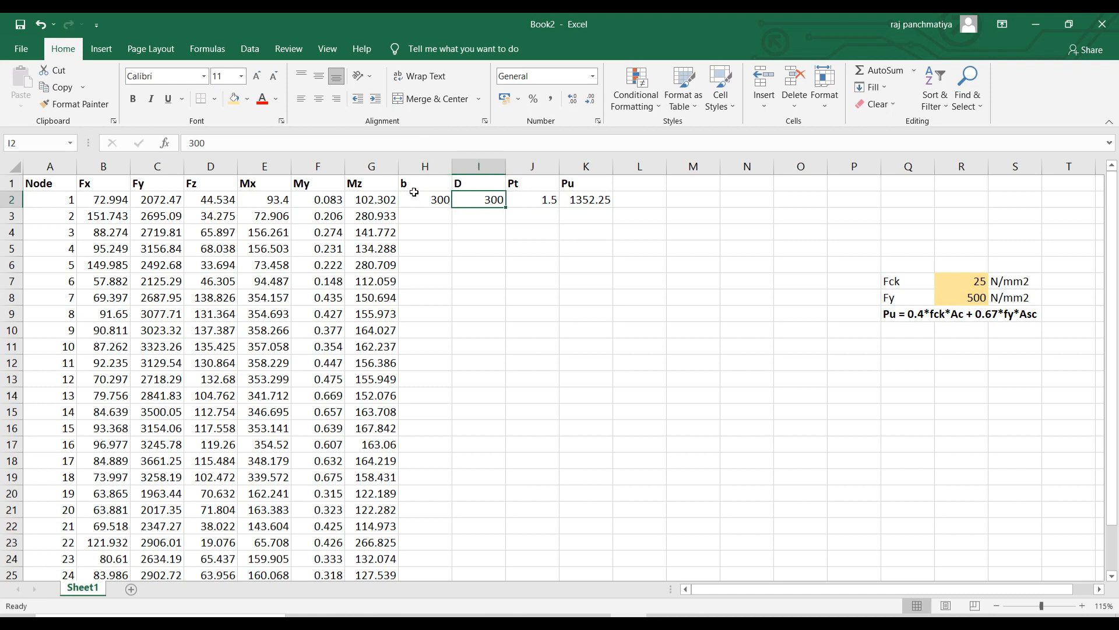
{"action": "left_click", "coordinate": [594, 200]}
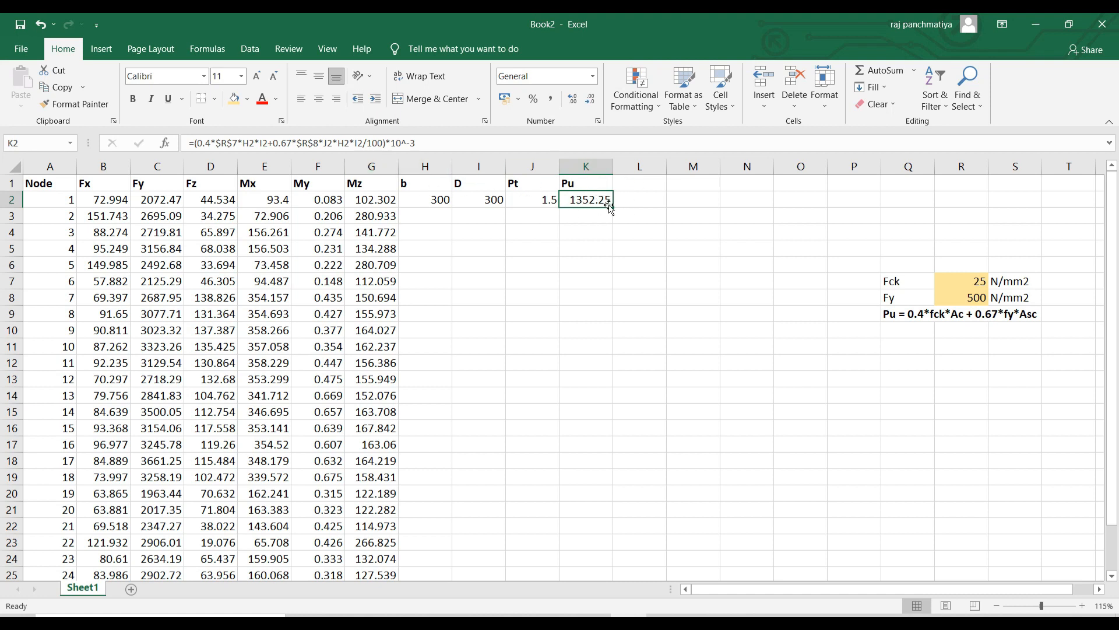
{"action": "left_click", "coordinate": [164, 202]}
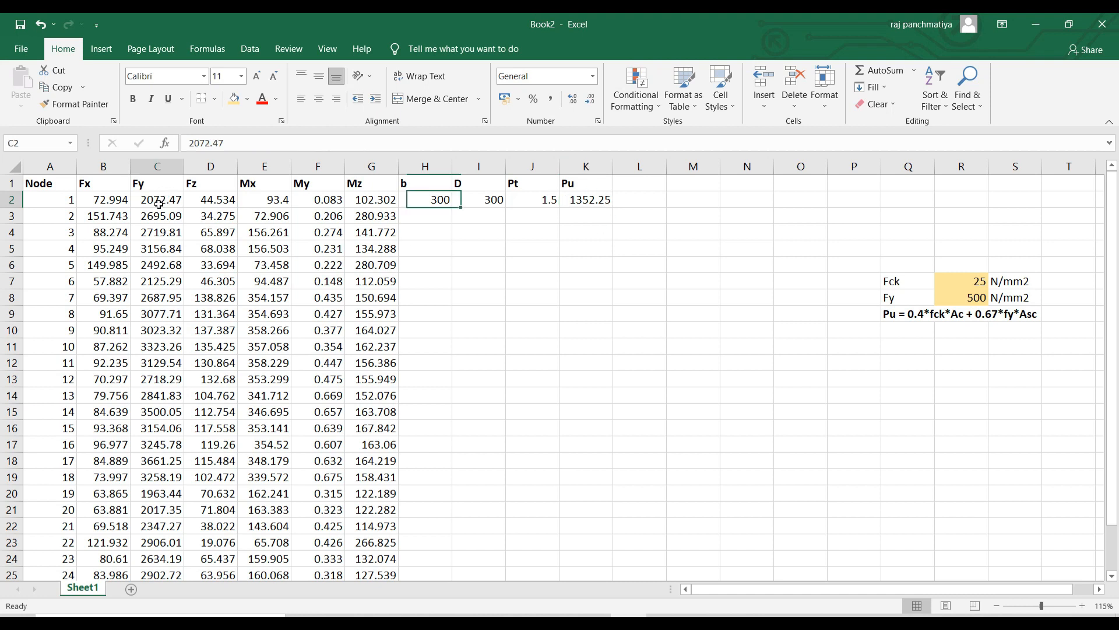
{"action": "left_click_drag", "start_coordinate": [166, 217], "coordinate": [155, 553]}
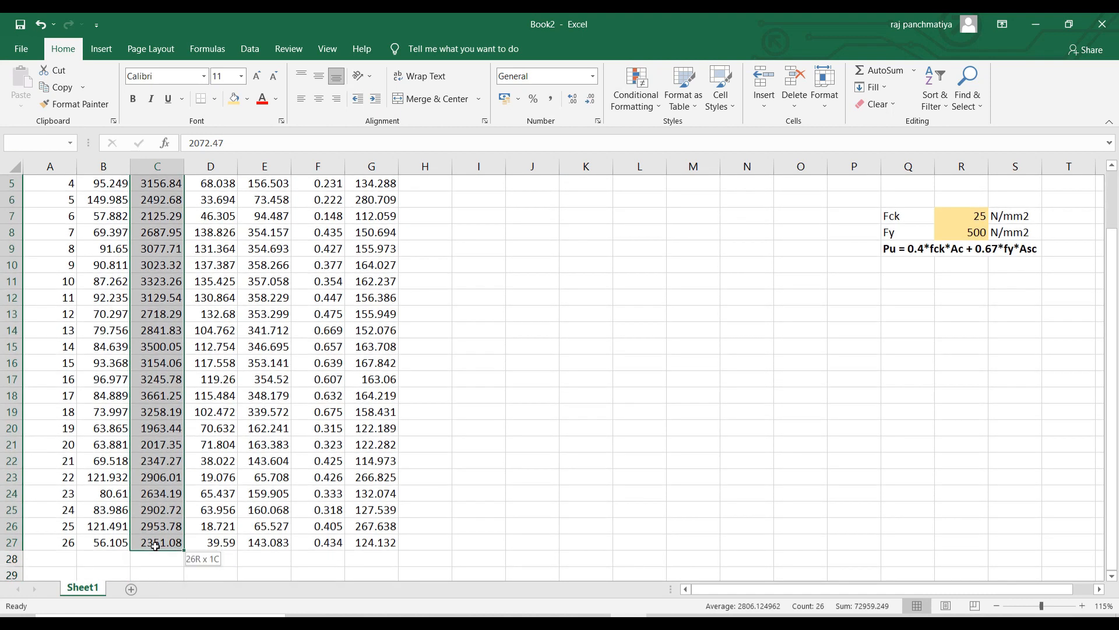
{"action": "key", "text": "ctrl+b"}
{"action": "scroll", "coordinate": [155, 525], "scroll_direction": "up", "scroll_amount": 2}
{"action": "right_click", "coordinate": [175, 395]}
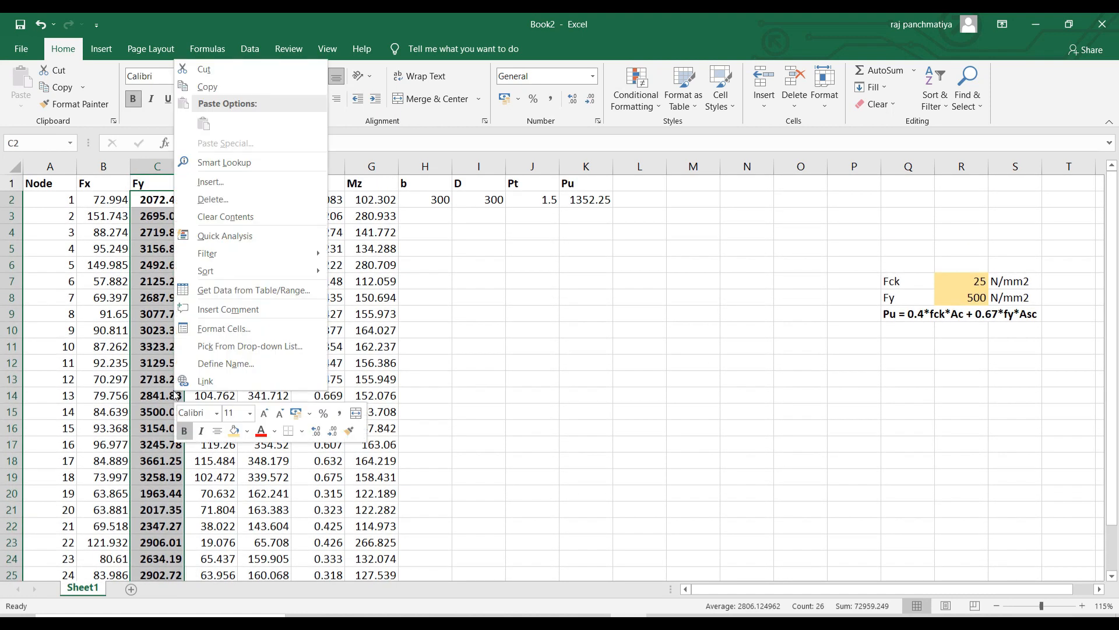
{"action": "left_click", "coordinate": [261, 431]}
{"action": "left_click", "coordinate": [603, 378]}
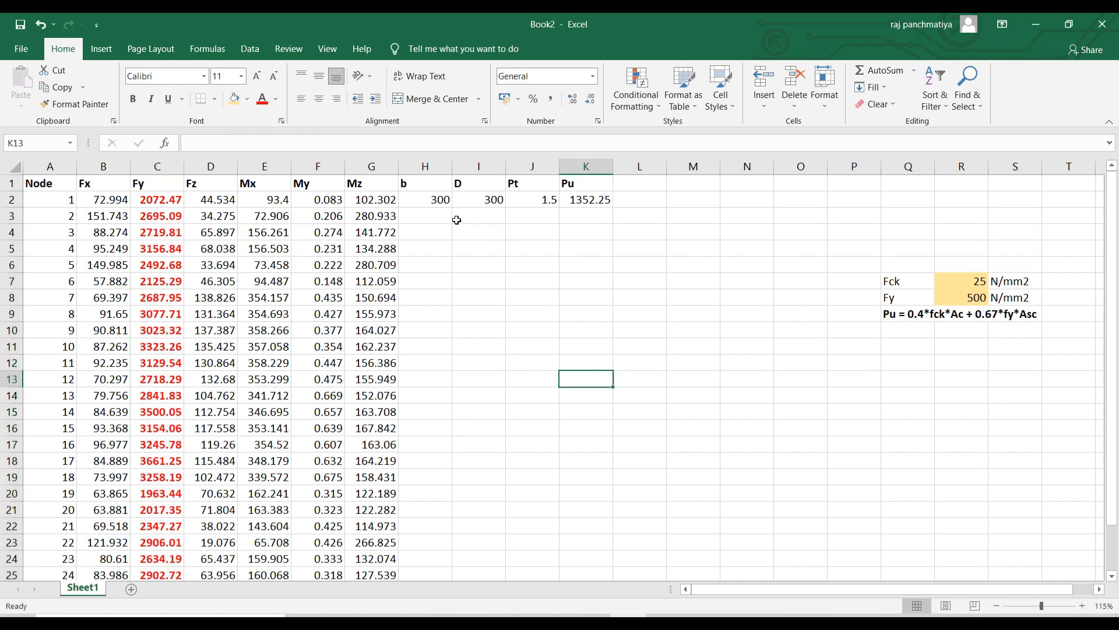
Revise b and D to 375, raising node 1's Pu to 2112.89.
{"action": "left_click", "coordinate": [437, 200]}
{"action": "type", "text": "375"}
{"action": "key", "text": "Tab"}
{"action": "type", "text": "375"}
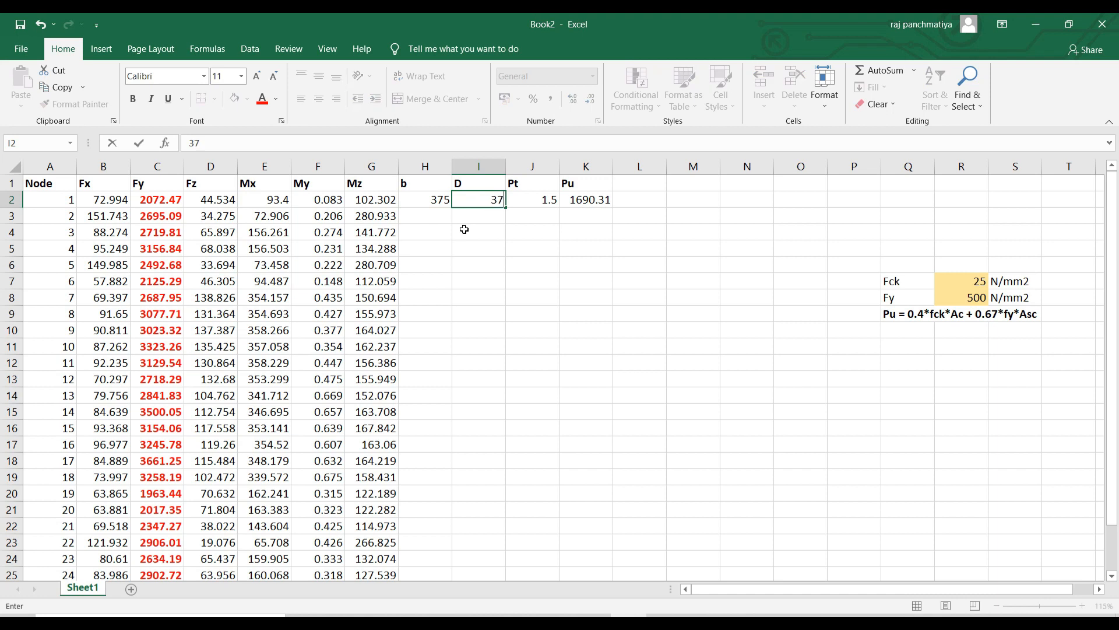
{"action": "key", "text": "Return"}
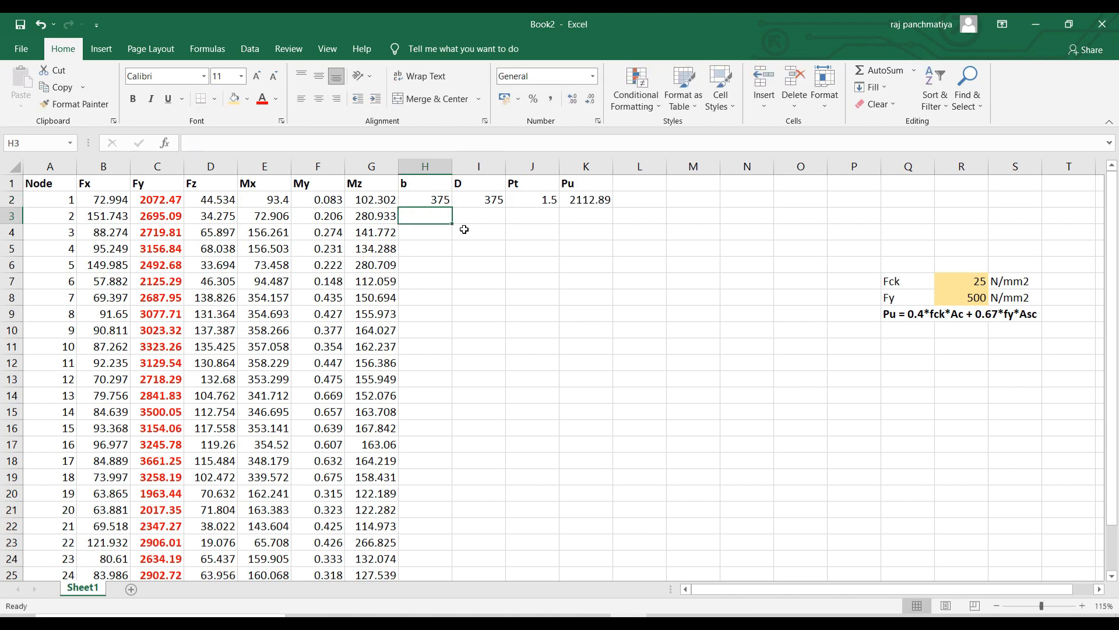
{"action": "left_click", "coordinate": [579, 200]}
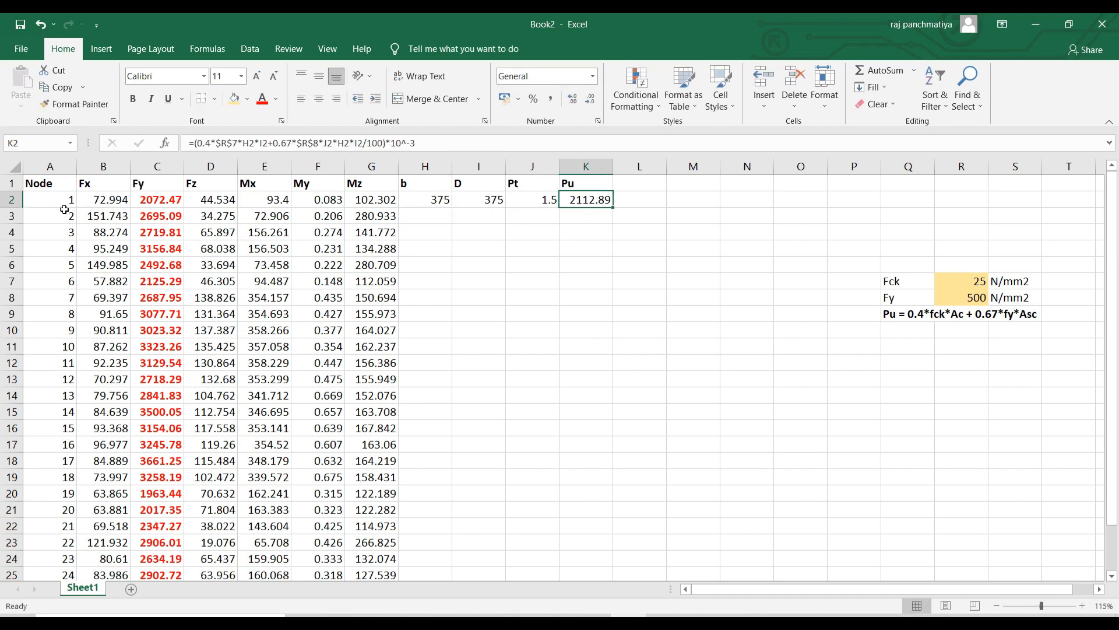
{"action": "left_click", "coordinate": [12, 200]}
{"action": "left_click", "coordinate": [496, 231]}
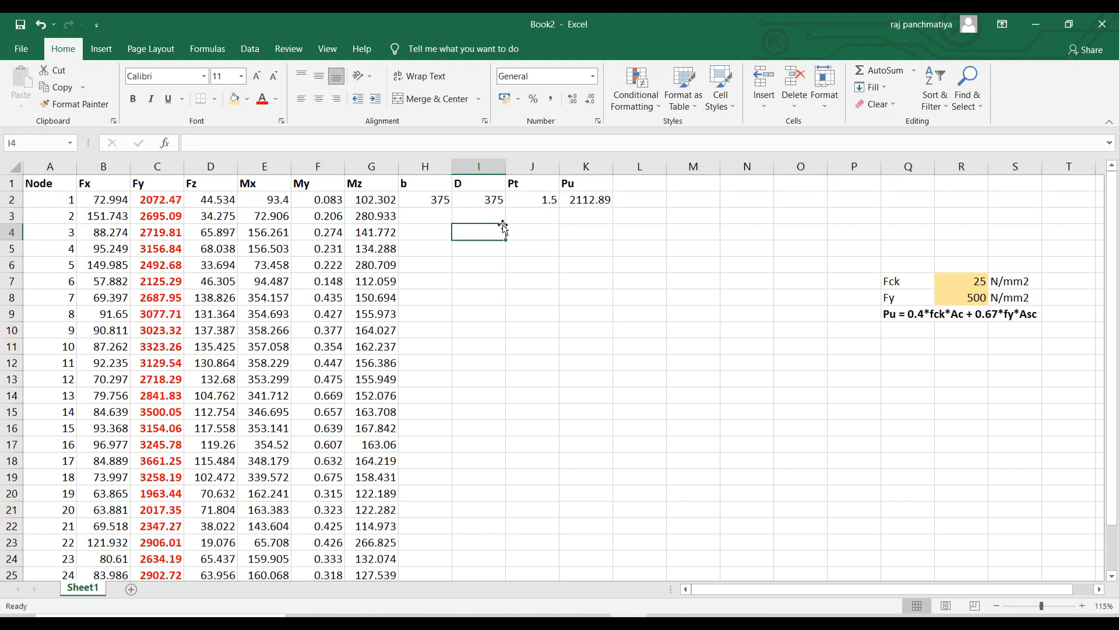
{"action": "left_click", "coordinate": [640, 330]}
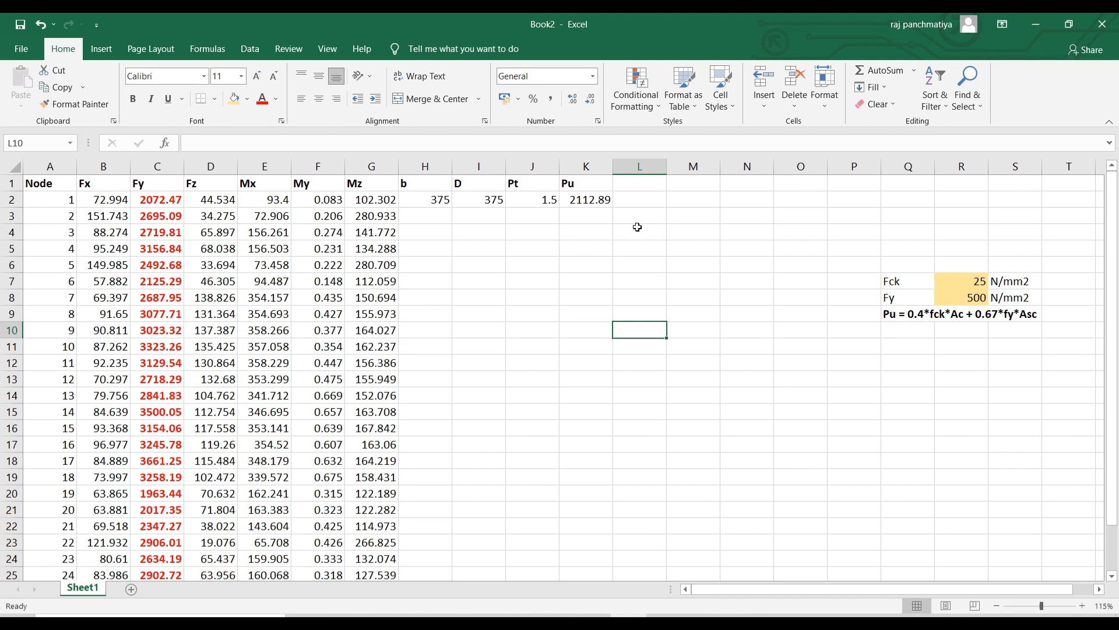
Add a Less Than rule on K2 against relative =C2, using Light Red Fill with Dark Red Text.
{"action": "left_click", "coordinate": [595, 201]}
{"action": "left_click", "coordinate": [643, 96]}
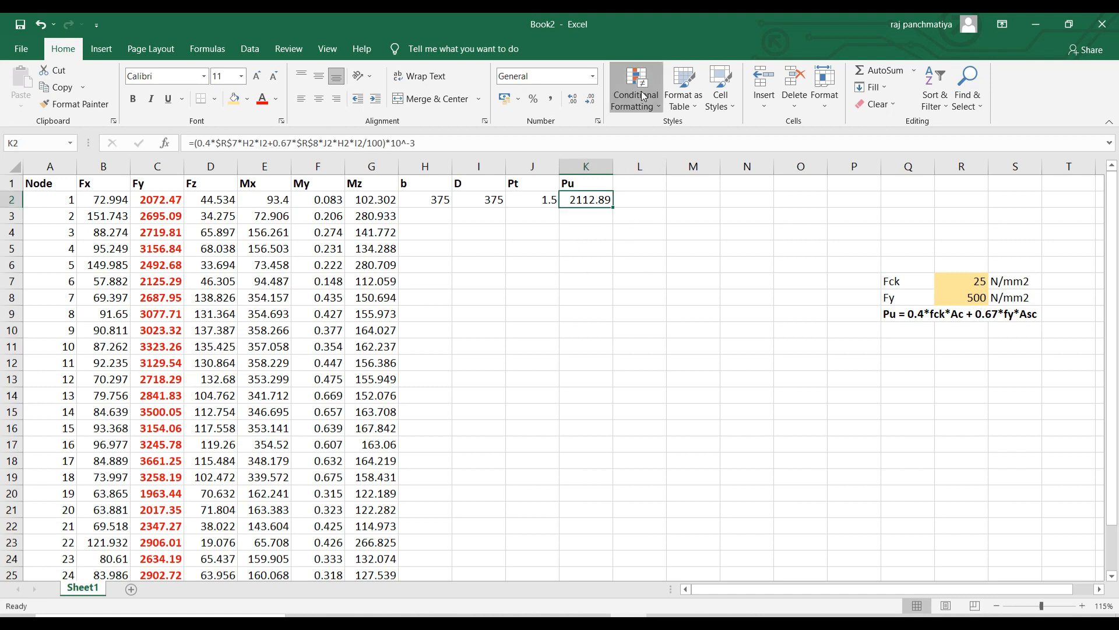
{"action": "mouse_move", "coordinate": [651, 130]}
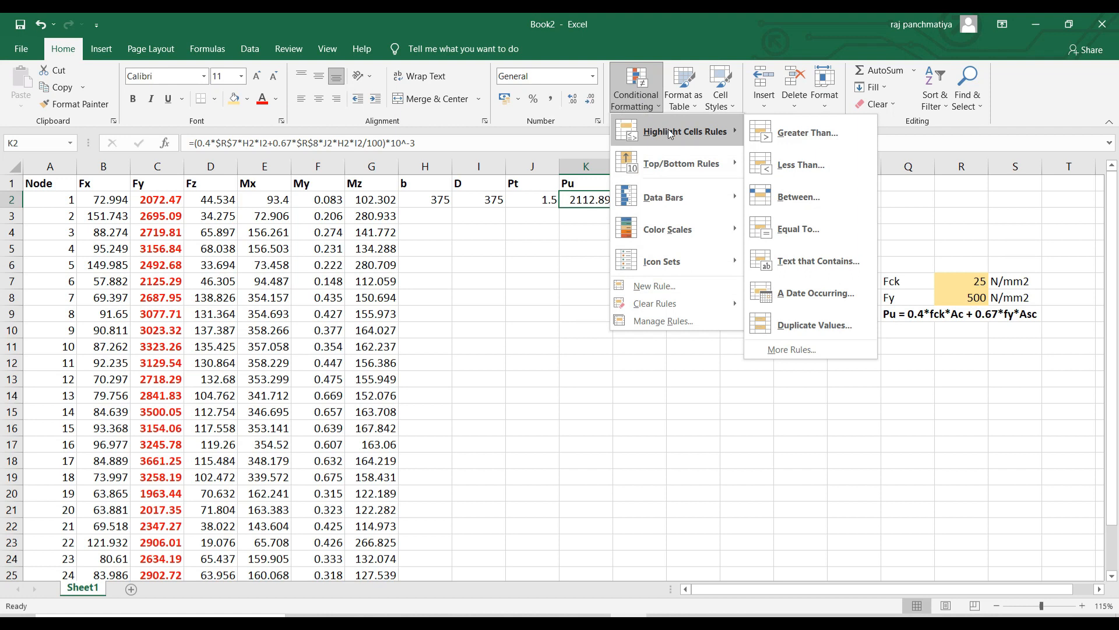
{"action": "left_click", "coordinate": [792, 163]}
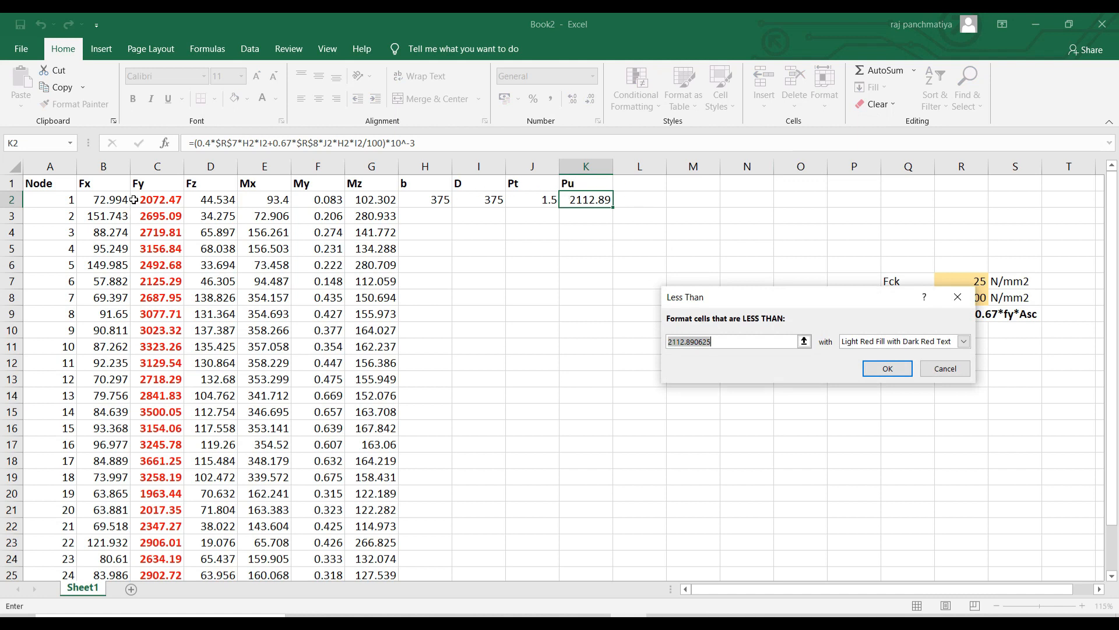
{"action": "left_click", "coordinate": [158, 200]}
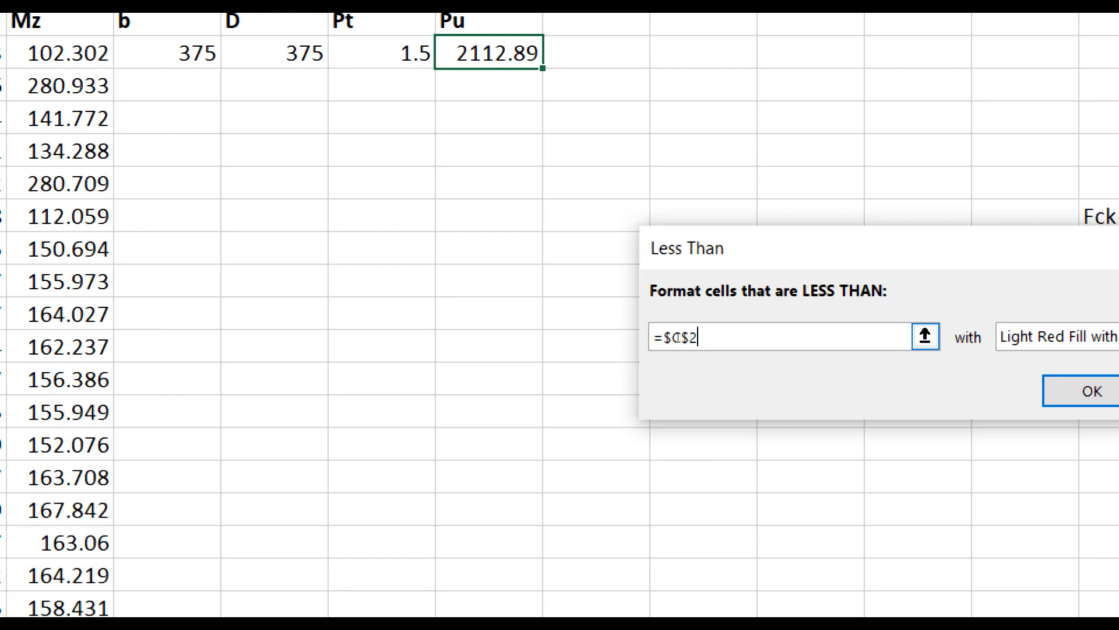
{"action": "key", "text": "BackSpace"}
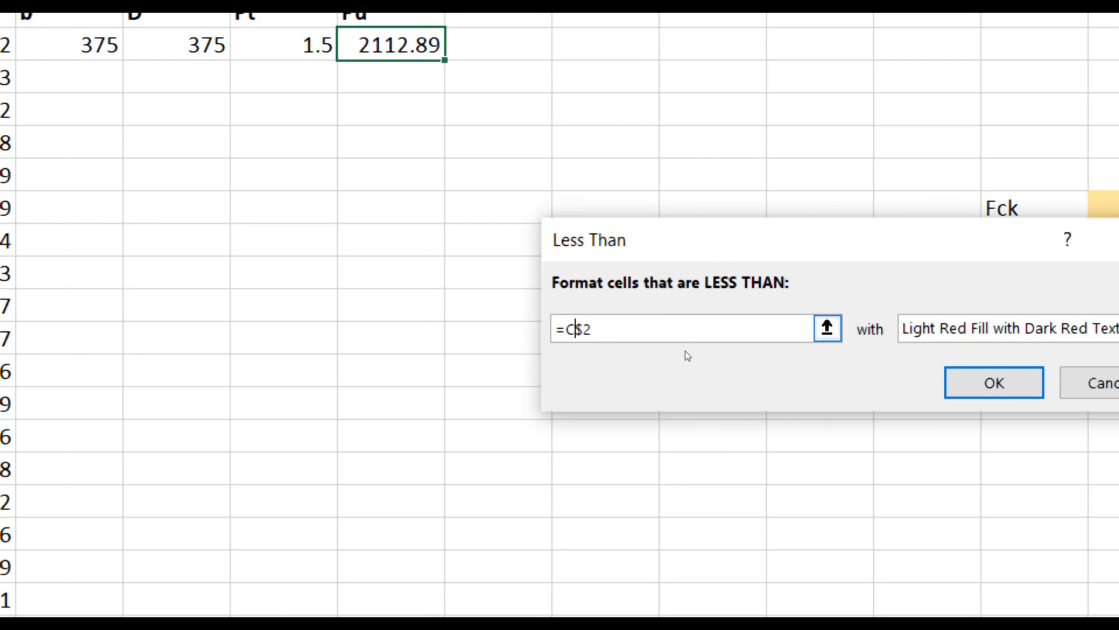
{"action": "key", "text": "Delete"}
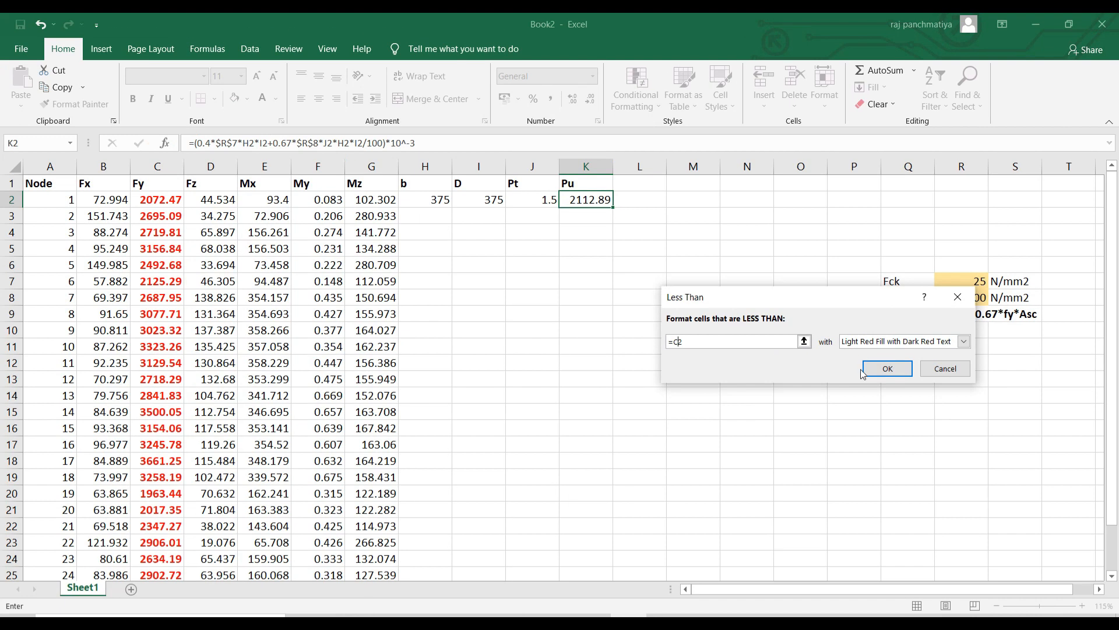
{"action": "left_click", "coordinate": [868, 369]}
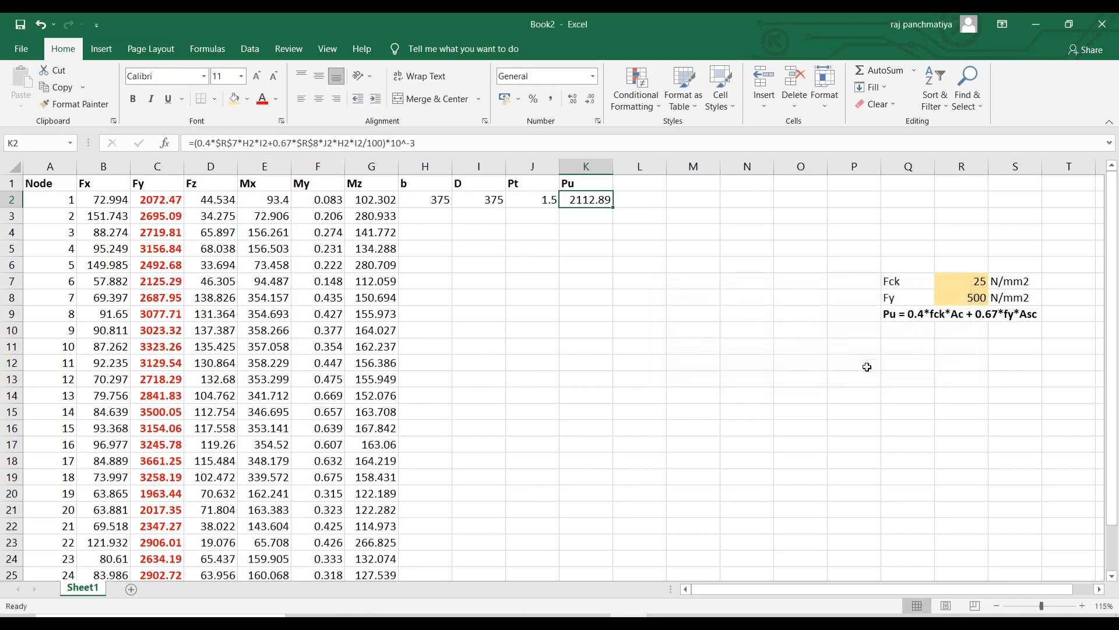
{"action": "left_click", "coordinate": [490, 218]}
{"action": "left_click", "coordinate": [434, 199]}
Test a b width of 300 in H2, then restore it to 375.
{"action": "left_click", "coordinate": [492, 198]}
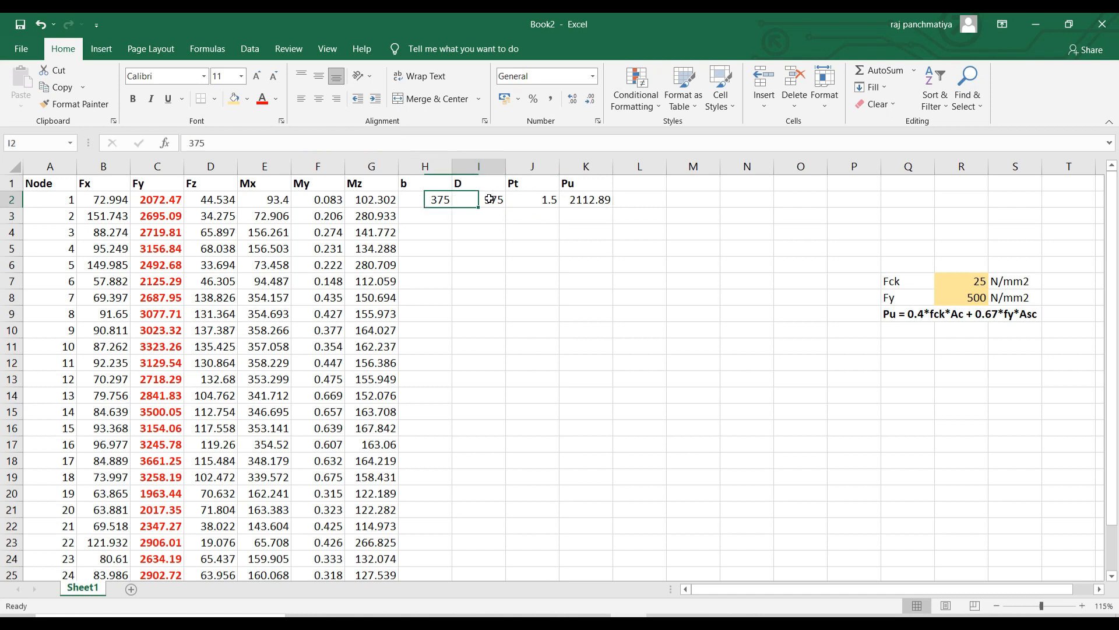
{"action": "left_click", "coordinate": [430, 202]}
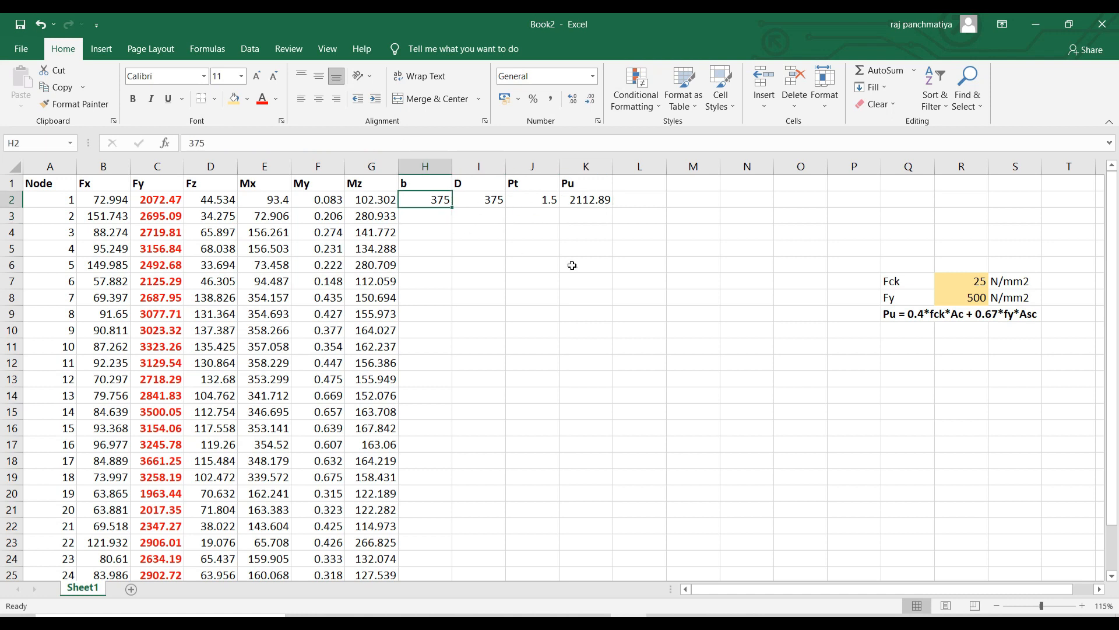
{"action": "type", "text": "300"}
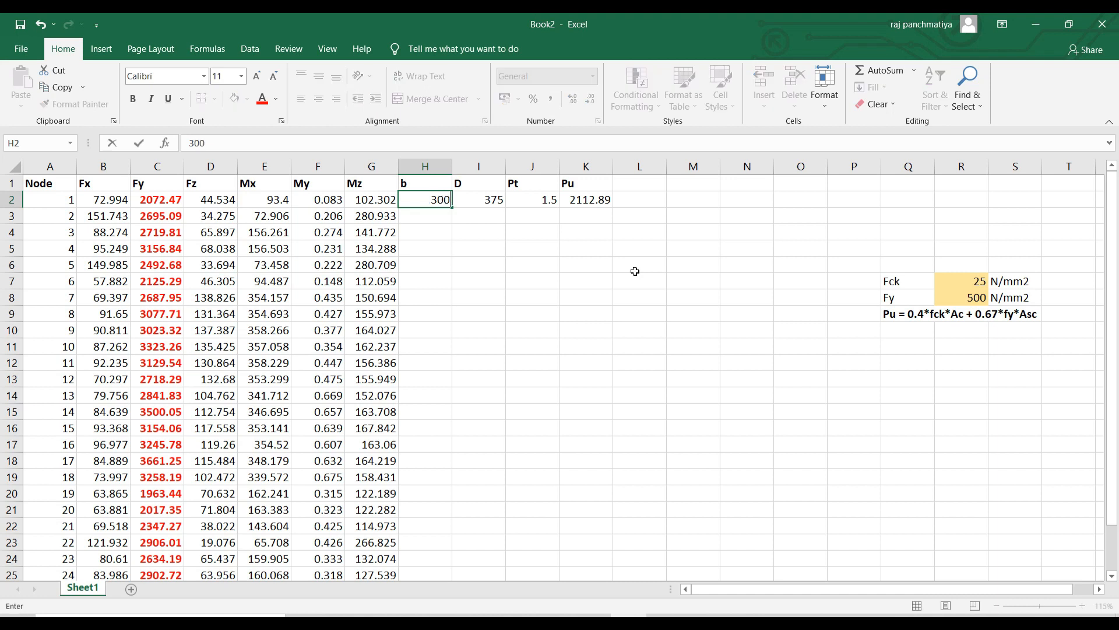
{"action": "key", "text": "Return"}
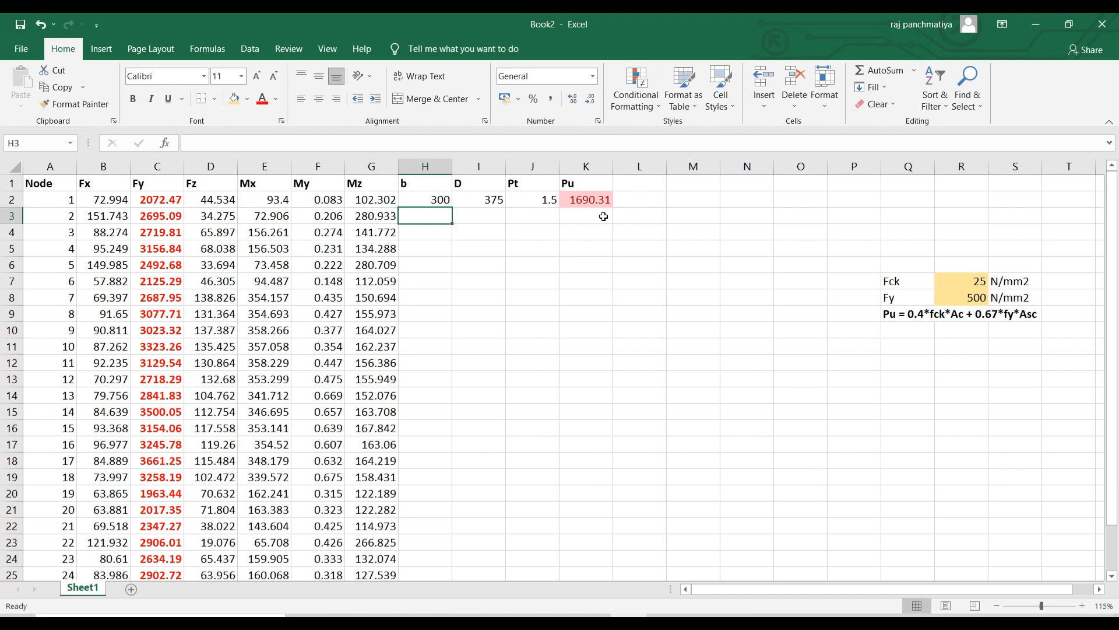
{"action": "left_click", "coordinate": [435, 198]}
{"action": "type", "text": "375"}
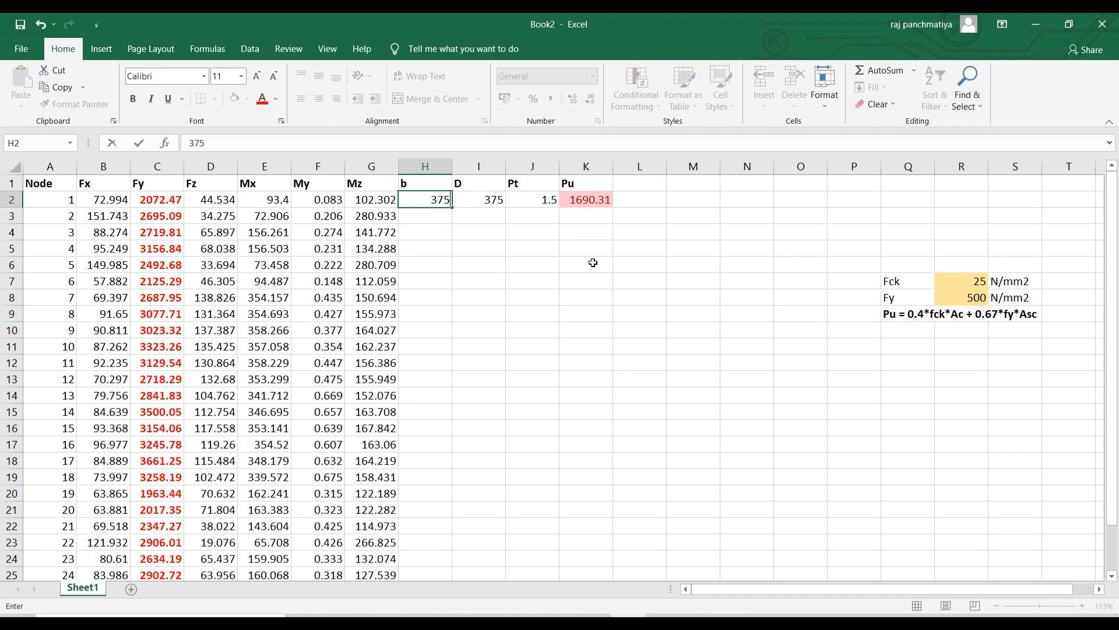
{"action": "key", "text": "Return"}
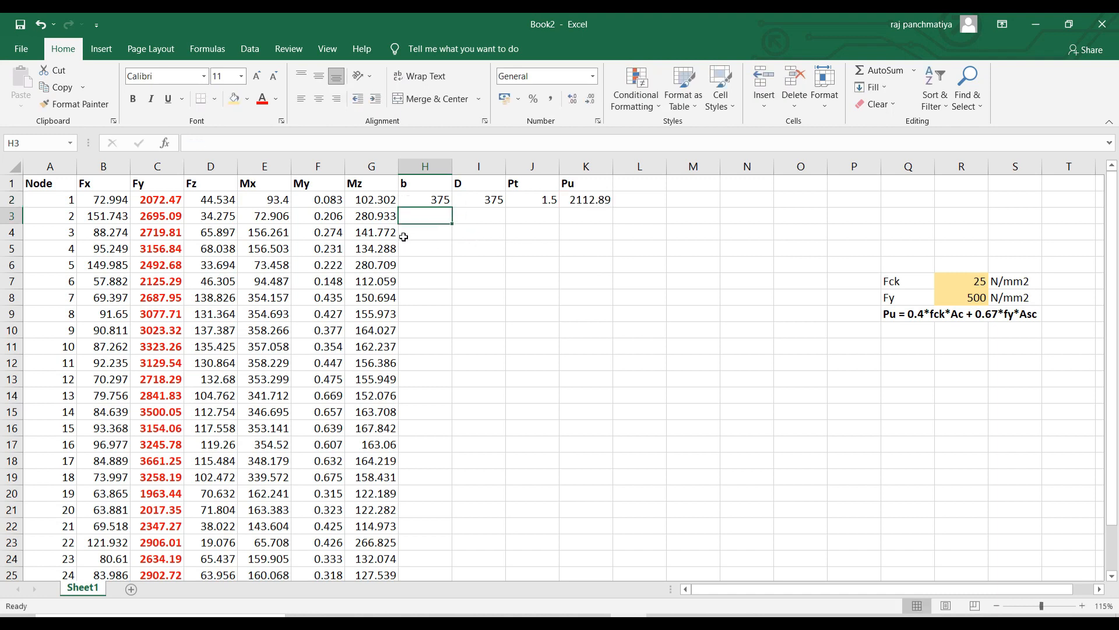
Fill row 2's b, D, Pt and Pu formulas down to row 27.
{"action": "scroll", "coordinate": [389, 335], "scroll_direction": "down", "scroll_amount": 2}
{"action": "scroll", "coordinate": [432, 233], "scroll_direction": "up", "scroll_amount": 2}
{"action": "left_click_drag", "start_coordinate": [421, 199], "coordinate": [615, 545]}
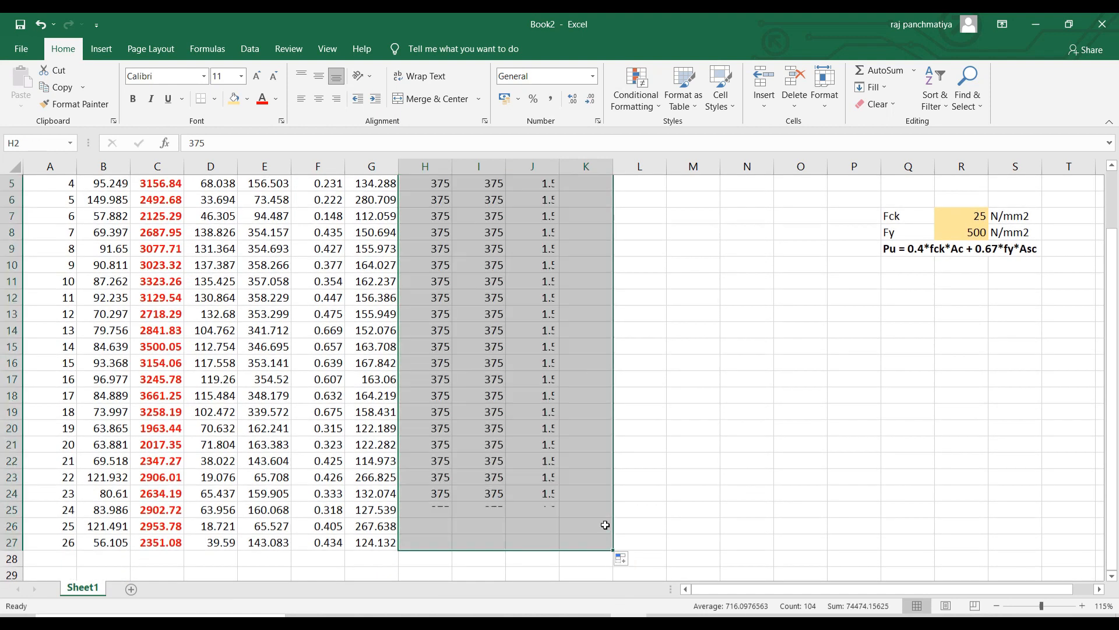
{"action": "left_click", "coordinate": [669, 475]}
Enter depths D of 525, 525, 600, 450, 450, 525 and 600 for nodes 2 onward.
{"action": "scroll", "coordinate": [560, 350], "scroll_direction": "up", "scroll_amount": 2}
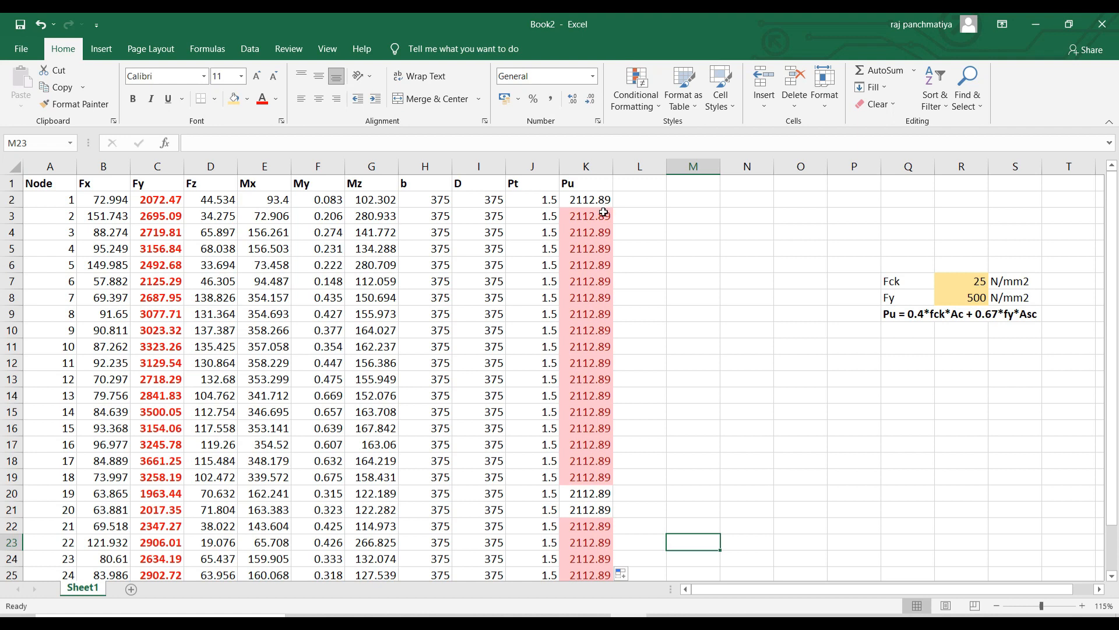
{"action": "left_click", "coordinate": [497, 219]}
{"action": "type", "text": "525"}
{"action": "key", "text": "Return"}
{"action": "type", "text": "525"}
{"action": "key", "text": "Return"}
{"action": "type", "text": "525"}
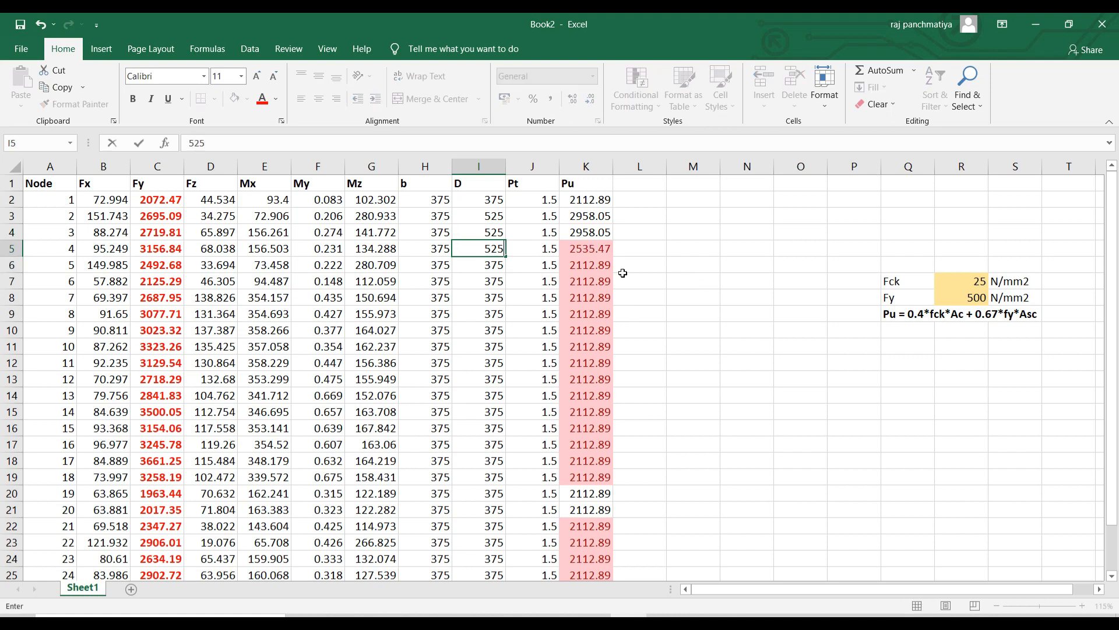
{"action": "key", "text": "BackSpace"}
{"action": "key", "text": "BackSpace"}
{"action": "key", "text": "BackSpace"}
{"action": "type", "text": "600"}
{"action": "key", "text": "Return"}
{"action": "type", "text": "450"}
{"action": "key", "text": "Return"}
{"action": "type", "text": "450"}
{"action": "key", "text": "Return"}
{"action": "type", "text": "525"}
{"action": "key", "text": "Return"}
{"action": "type", "text": "600 600"}
{"action": "key", "text": "Return"}
Enter the remaining node depths (600, 525, 675, 450) down to row 27, clearing red highlights.
{"action": "type", "text": "600"}
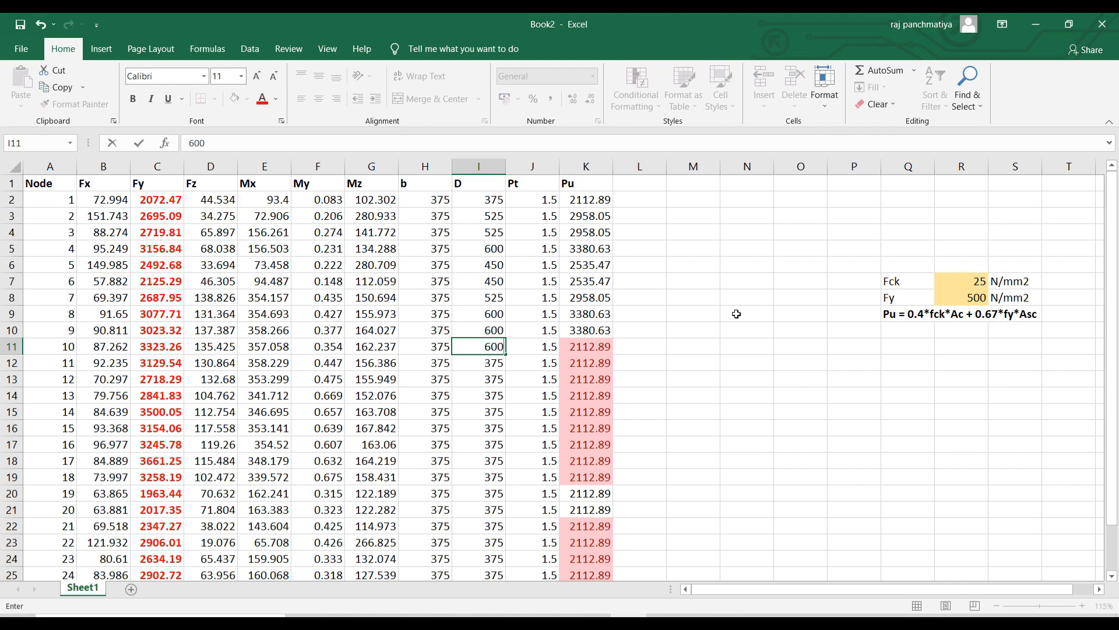
{"action": "key", "text": "Return"}
{"action": "type", "text": "600"}
{"action": "key", "text": "Return"}
{"action": "type", "text": "525"}
{"action": "key", "text": "Return"}
{"action": "type", "text": "525"}
{"action": "key", "text": "Return"}
{"action": "type", "text": "67"}
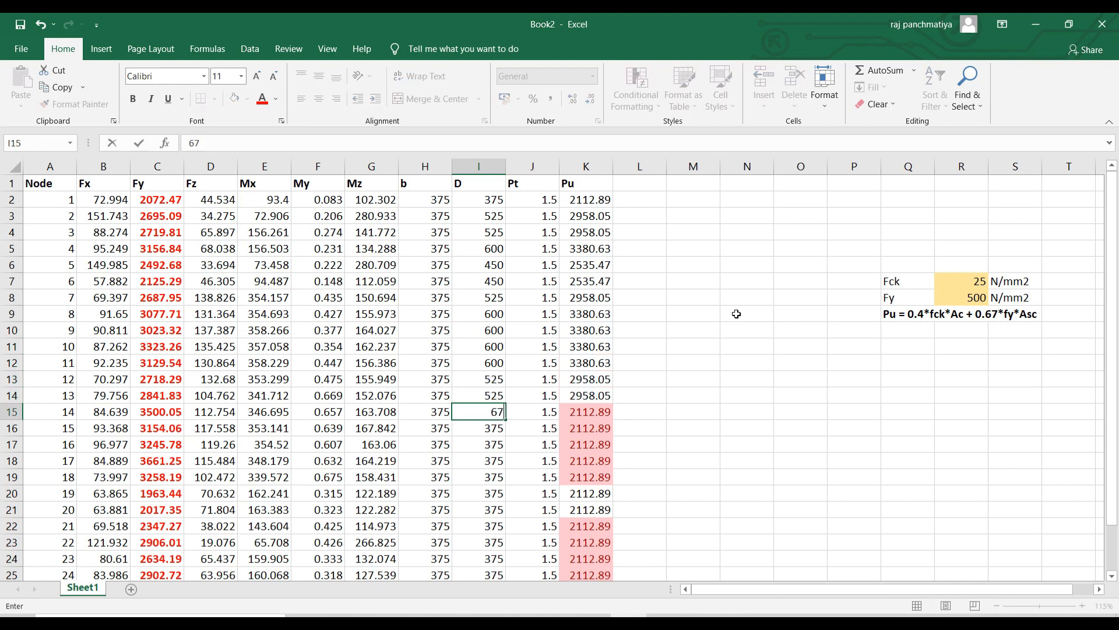
{"action": "type", "text": "5"}
{"action": "key", "text": "Return"}
{"action": "type", "text": "600"}
{"action": "key", "text": "Return"}
{"action": "type", "text": "600"}
{"action": "key", "text": "Return"}
{"action": "type", "text": "675"}
{"action": "key", "text": "Return"}
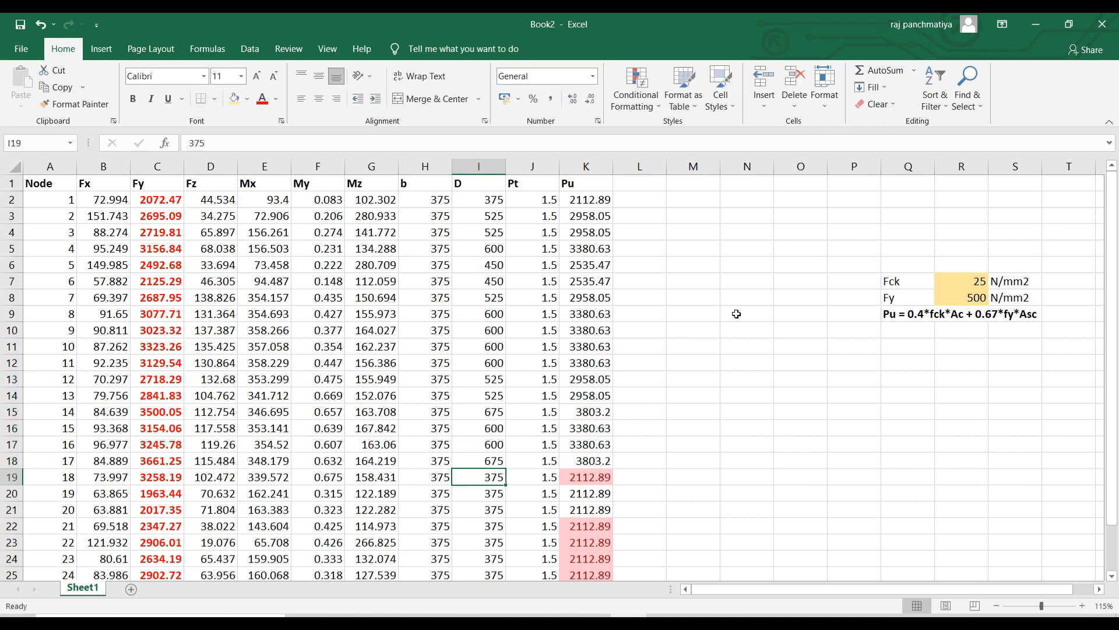
{"action": "type", "text": "600"}
{"action": "key", "text": "Return"}
{"action": "scroll", "coordinate": [752, 506], "scroll_direction": "down", "scroll_amount": 1}
{"action": "key", "text": "Return"}
{"action": "key", "text": "Return"}
{"action": "type", "text": "450"}
{"action": "key", "text": "Return"}
{"action": "type", "text": "525"}
{"action": "key", "text": "Return"}
{"action": "type", "text": "525"}
{"action": "key", "text": "Return"}
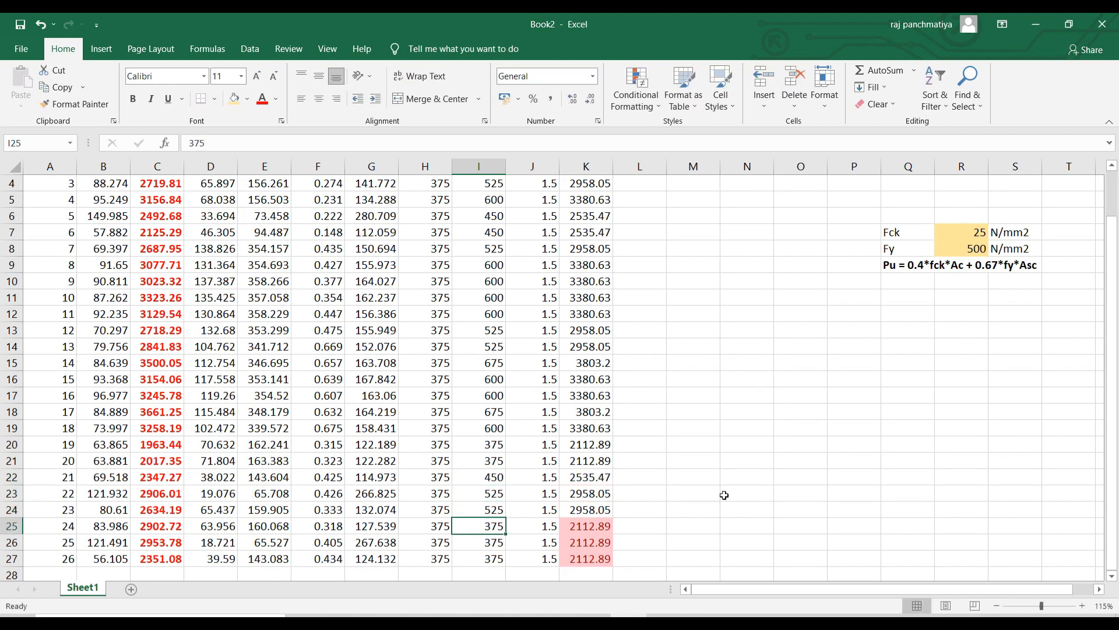
{"action": "type", "text": "525"}
{"action": "key", "text": "Return"}
{"action": "type", "text": "525"}
{"action": "key", "text": "Return"}
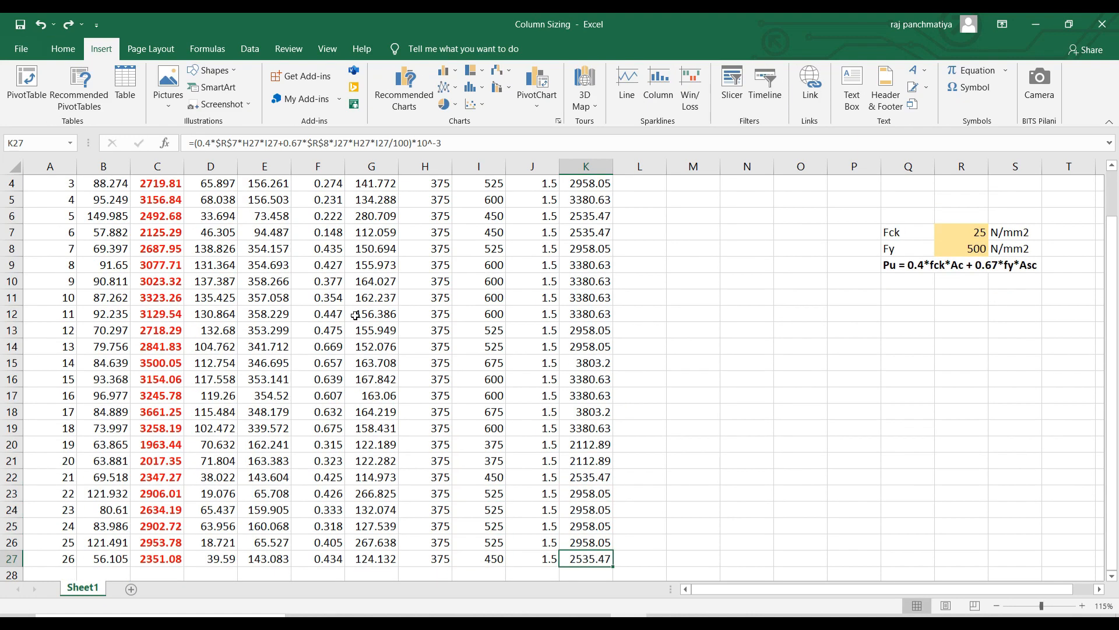
{"action": "scroll", "coordinate": [328, 412], "scroll_direction": "up", "scroll_amount": 1}
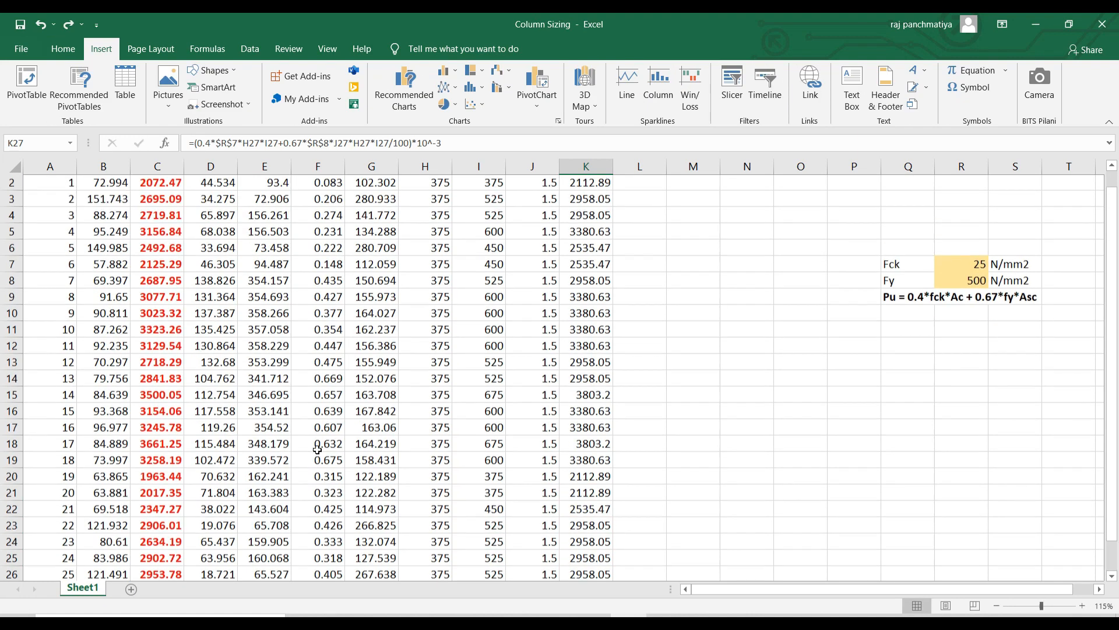
Fill cells A2:I27 with a light tan colour.
{"action": "left_click_drag", "start_coordinate": [43, 201], "coordinate": [476, 528]}
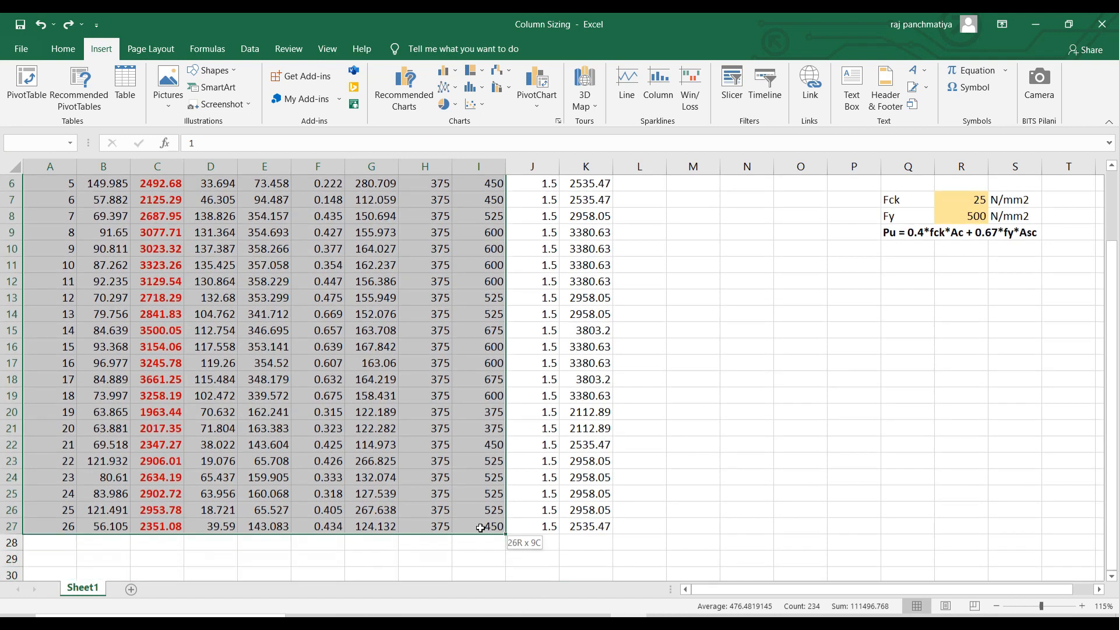
{"action": "scroll", "coordinate": [331, 348], "scroll_direction": "up", "scroll_amount": 2}
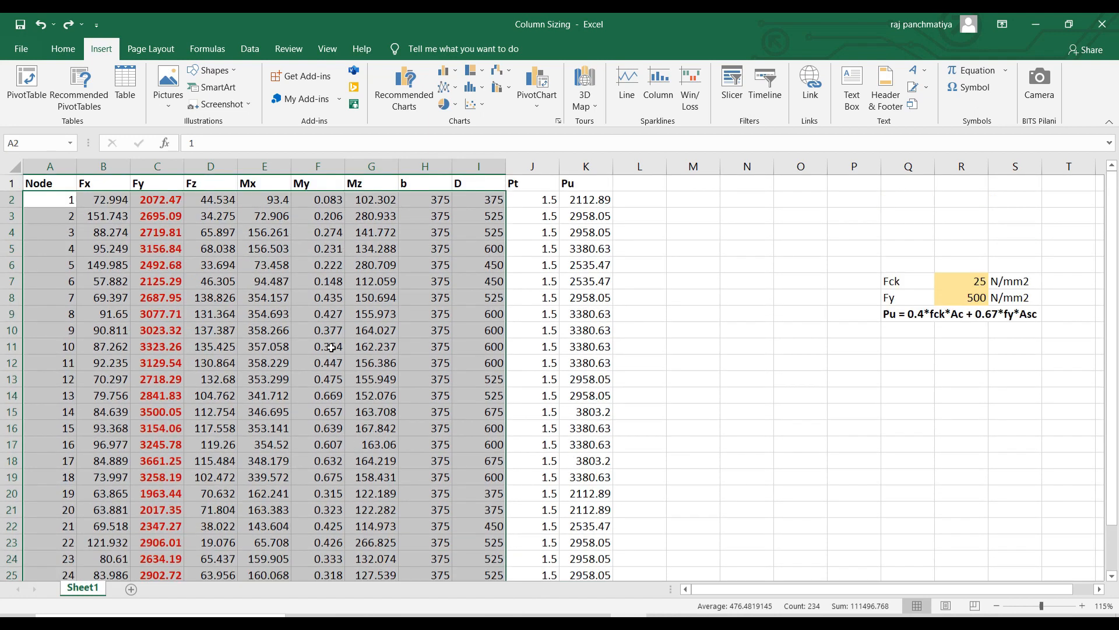
{"action": "right_click", "coordinate": [313, 242]}
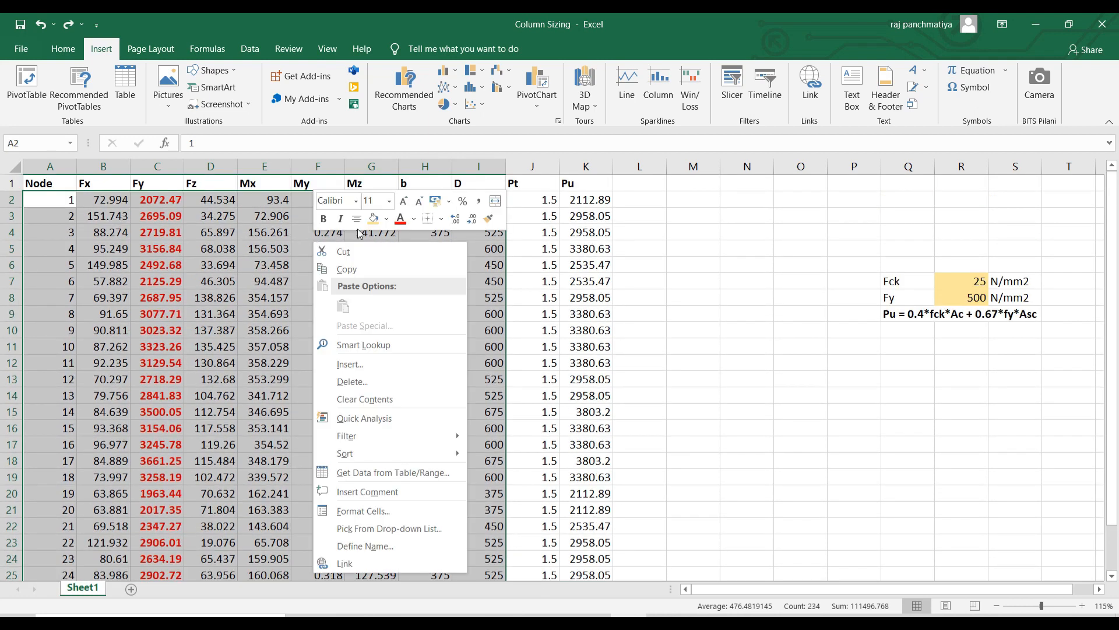
{"action": "left_click", "coordinate": [376, 219]}
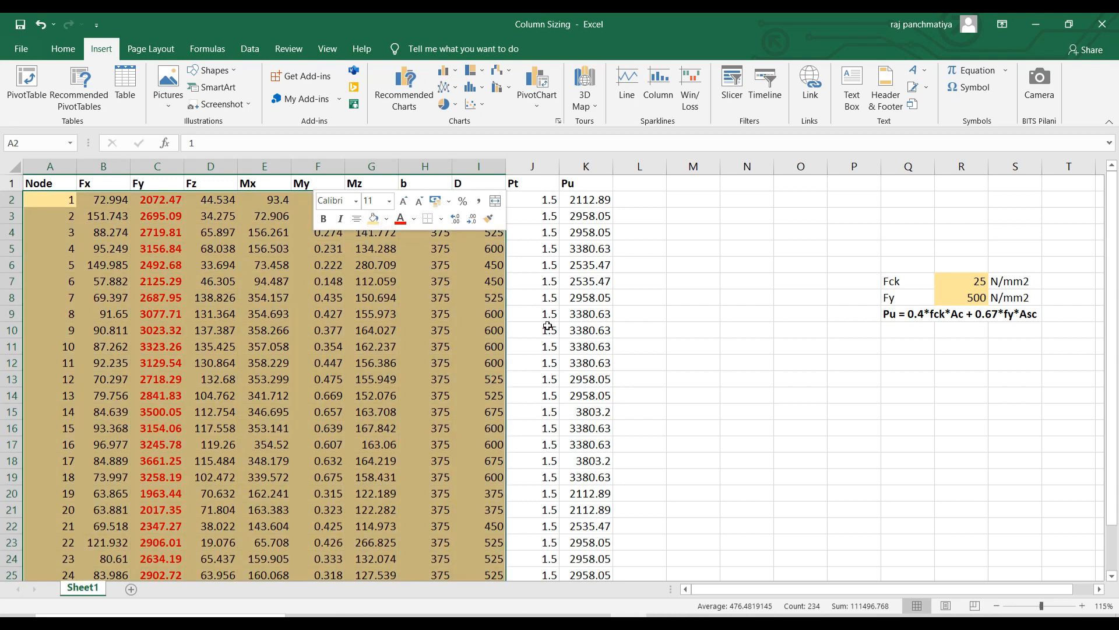
{"action": "left_click", "coordinate": [657, 349]}
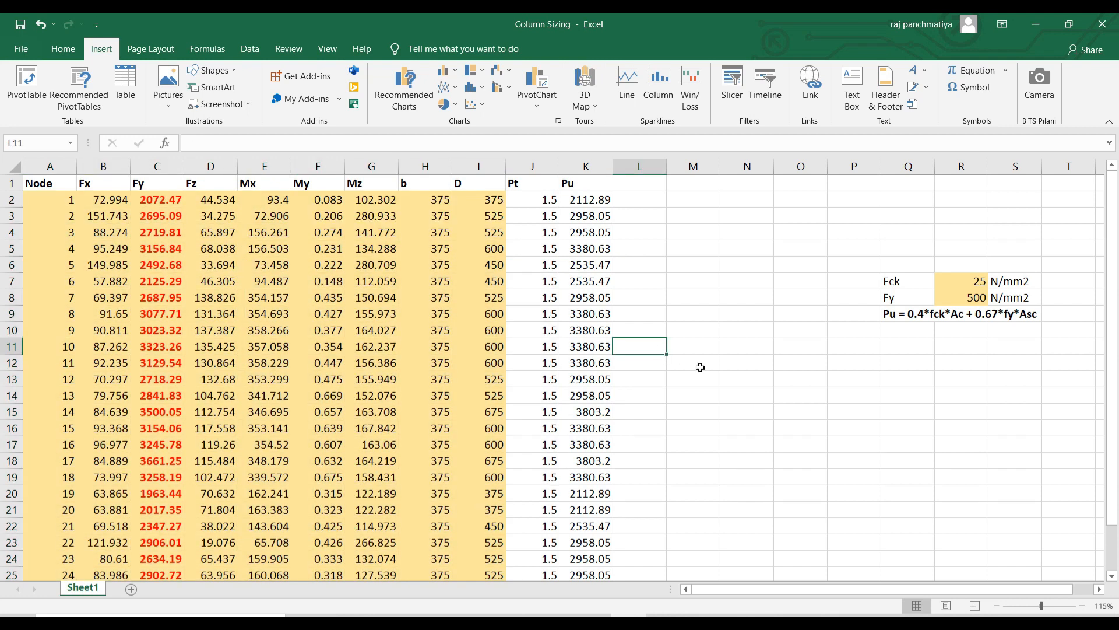
{"action": "left_click", "coordinate": [700, 367]}
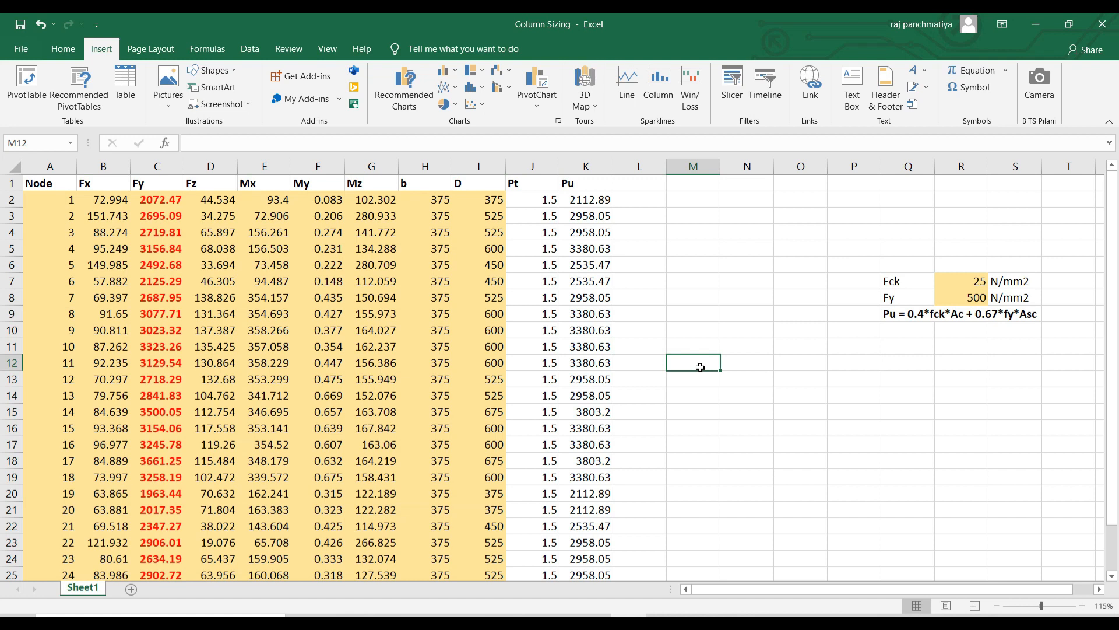